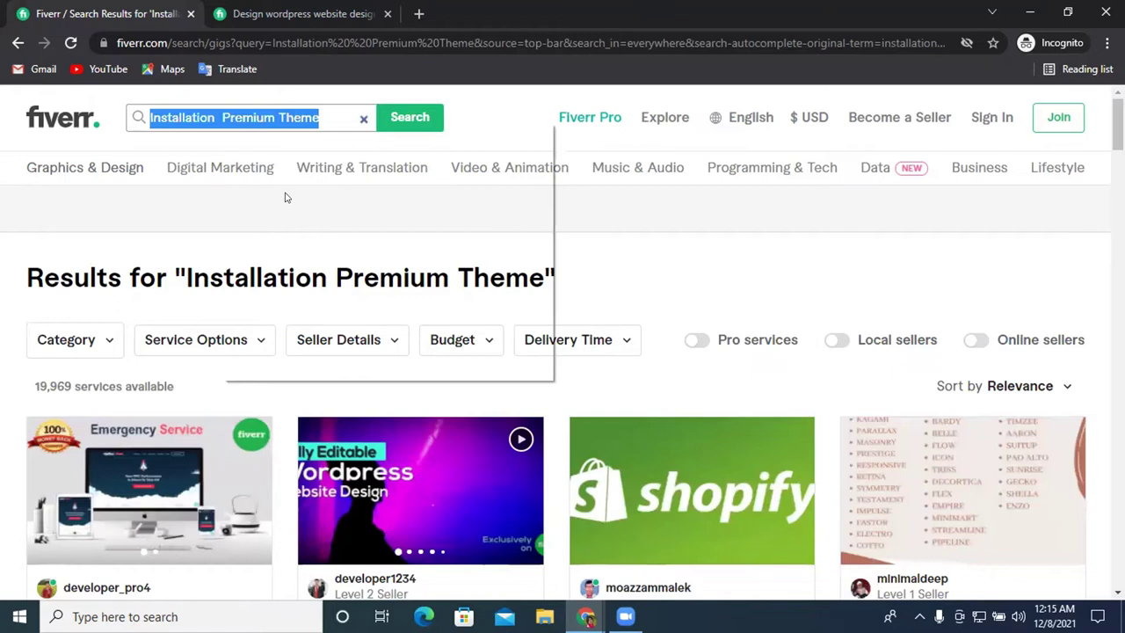
Search Fiverr for 'SSL Setup', then copy the Contact Forms line from the WordPress gig page
key("Return")
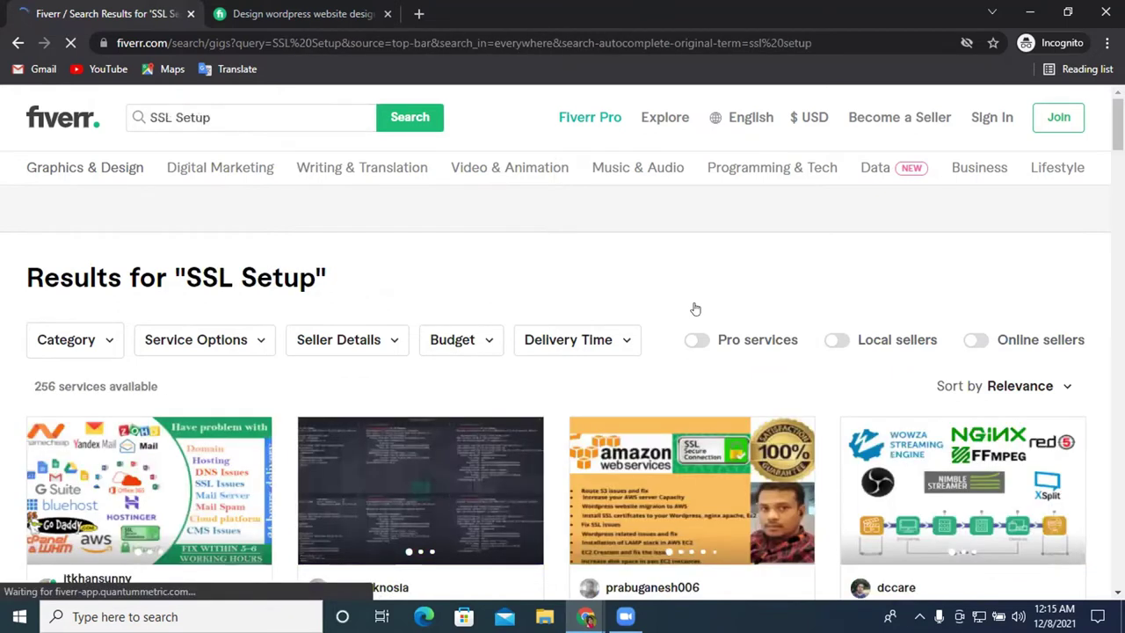
scroll(695, 307, "down", 3)
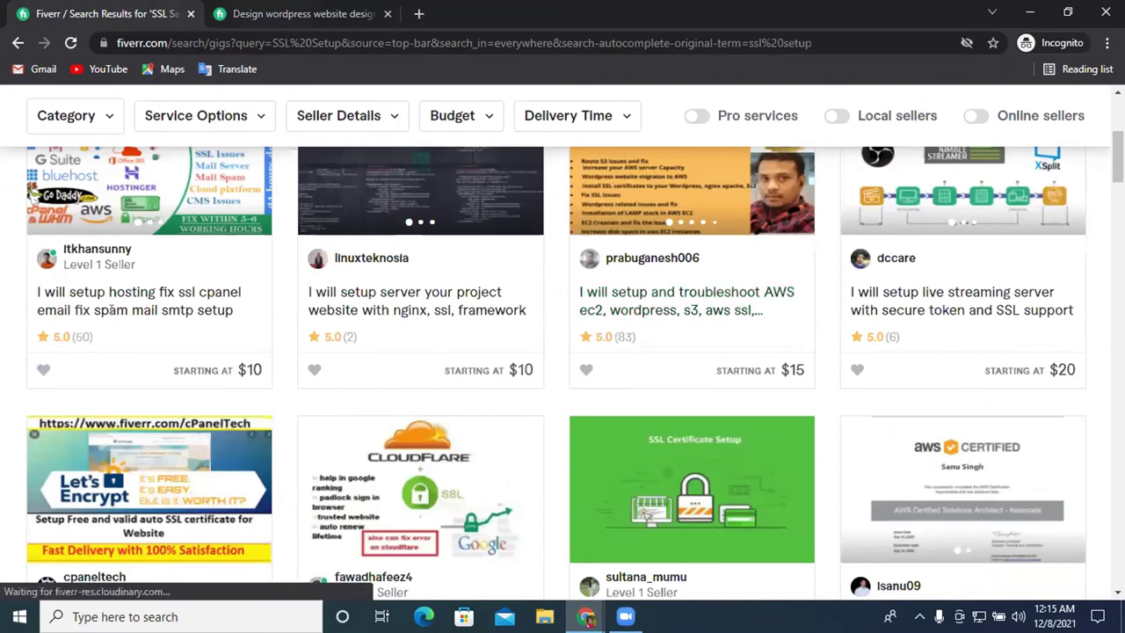
left_click(281, 13)
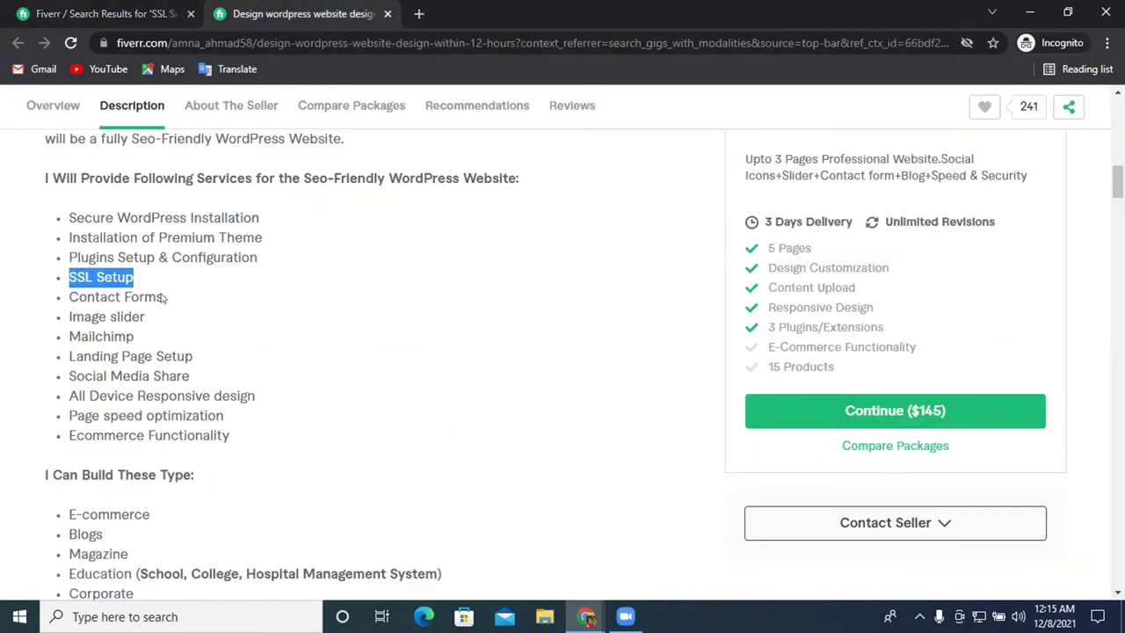
left_click_drag(157, 297, 69, 297)
right_click(125, 298)
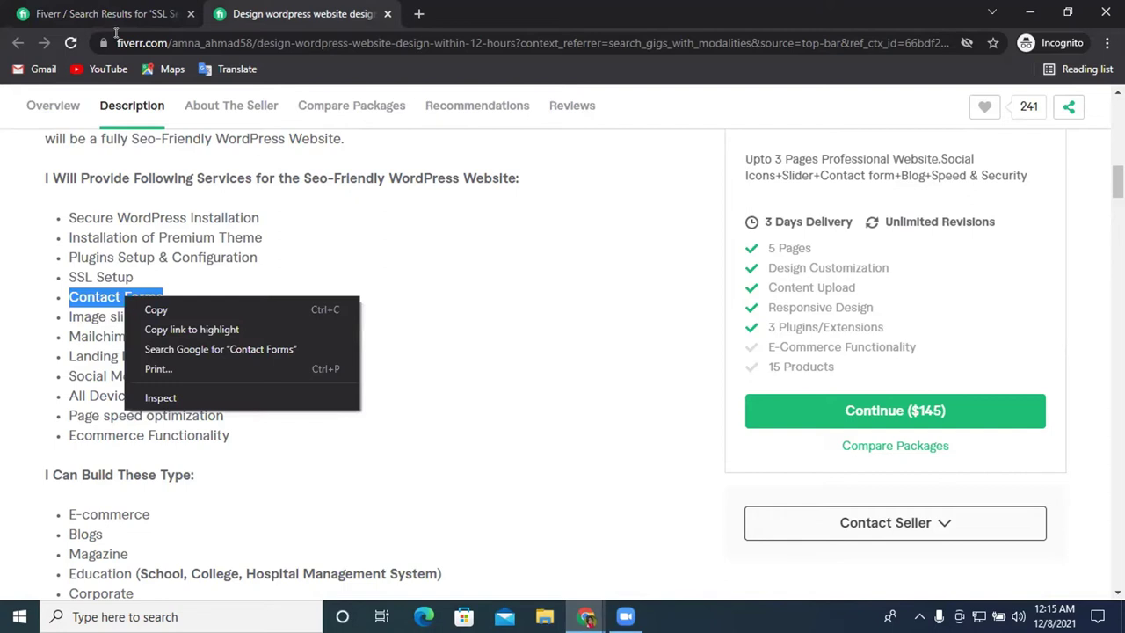
left_click(101, 13)
scroll(305, 327, "up", 4)
Select the search box text, then return to the WordPress gig page
left_click(211, 119)
key("ctrl+a")
key("Menu")
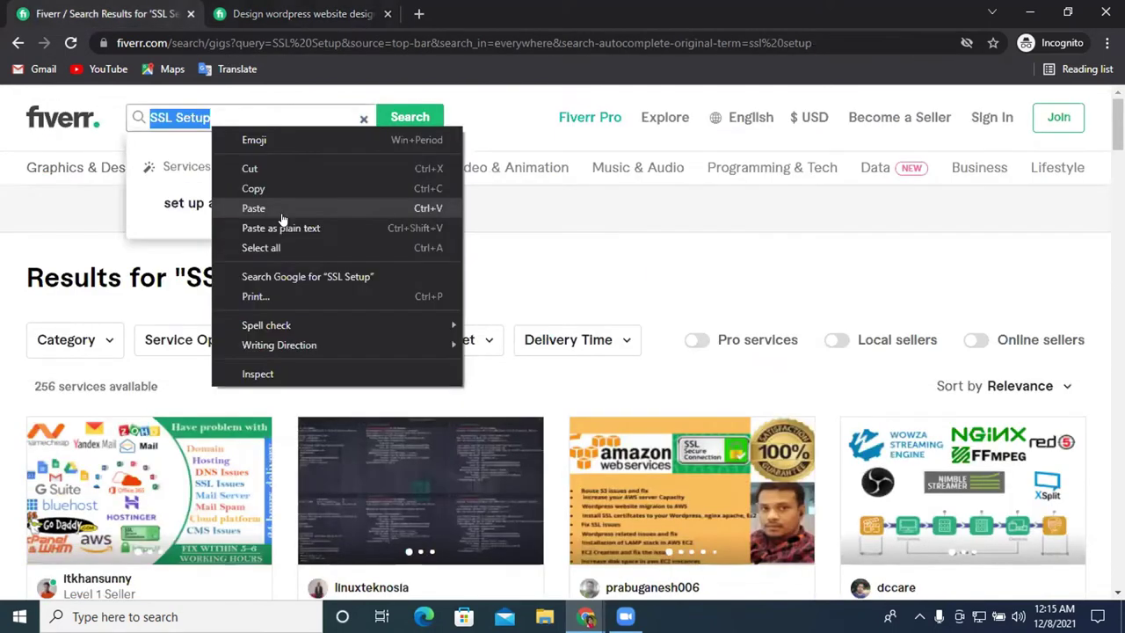
left_click(280, 214)
key("ctrl+Tab")
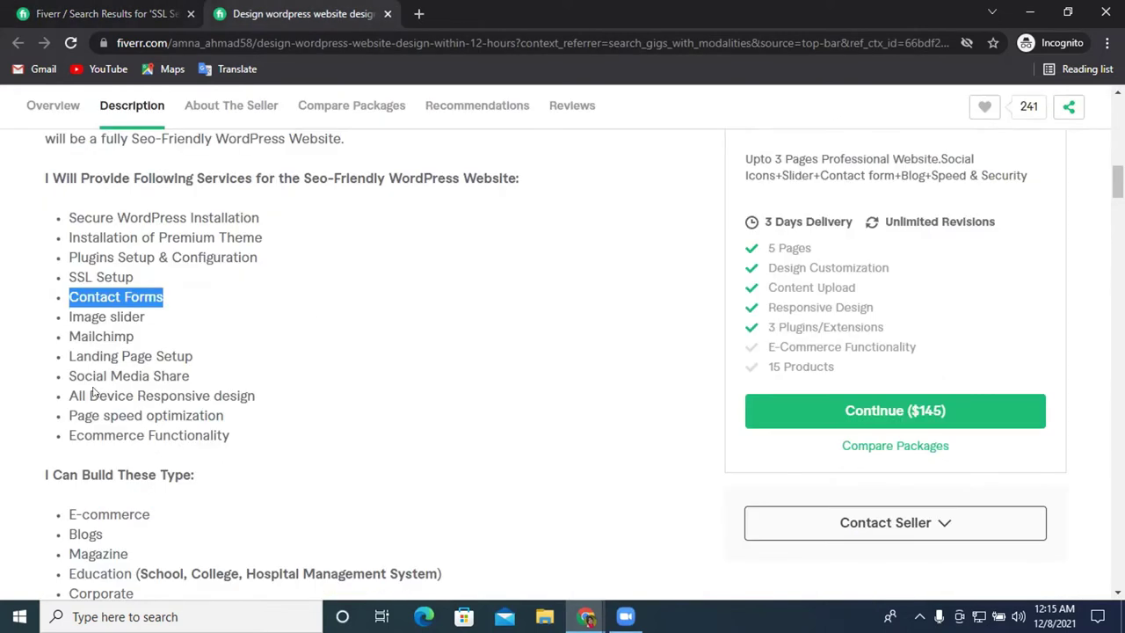
scroll(332, 378, "down", 4)
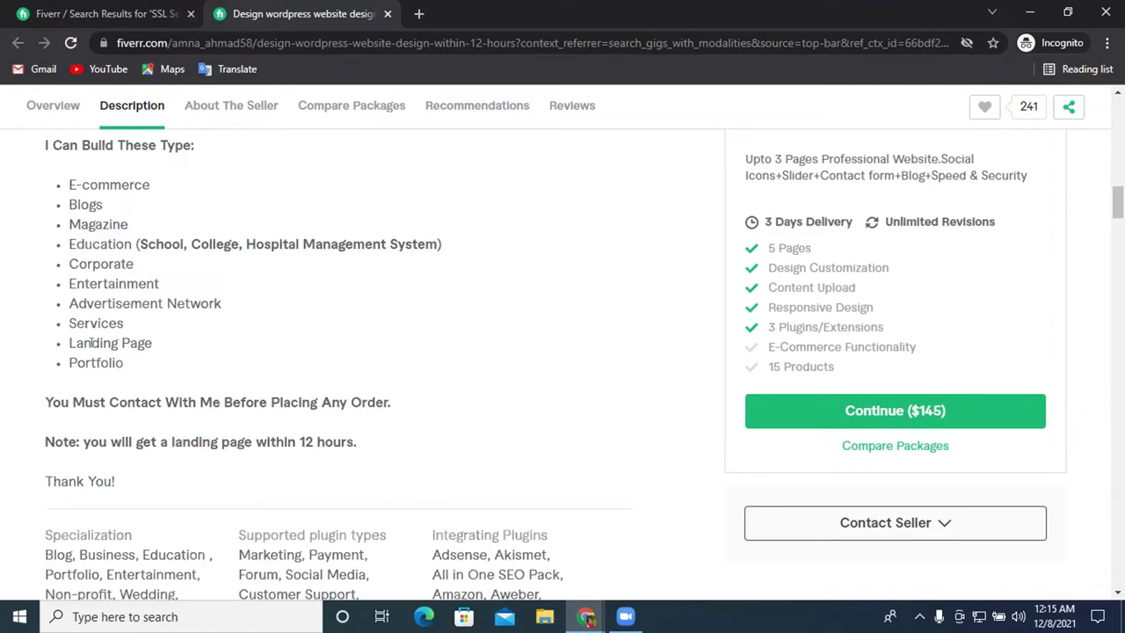
Copy the Landing Page list item and return to the SSL Setup results
triple_click(176, 329)
triple_click(140, 345)
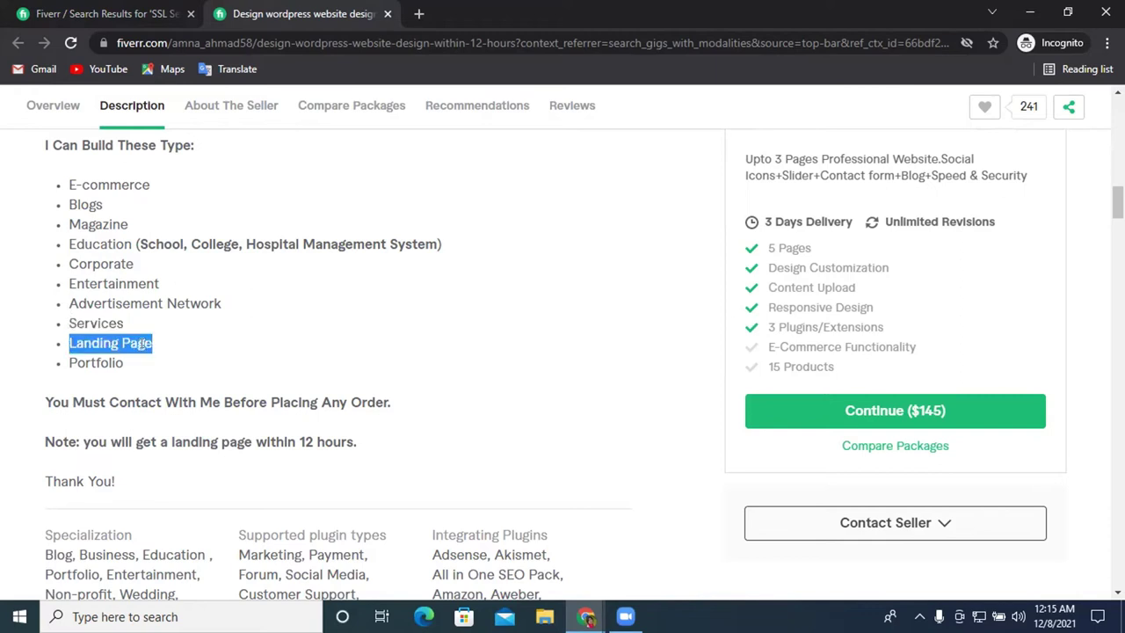
right_click(140, 345)
left_click(203, 363)
key("ctrl+shift+Tab")
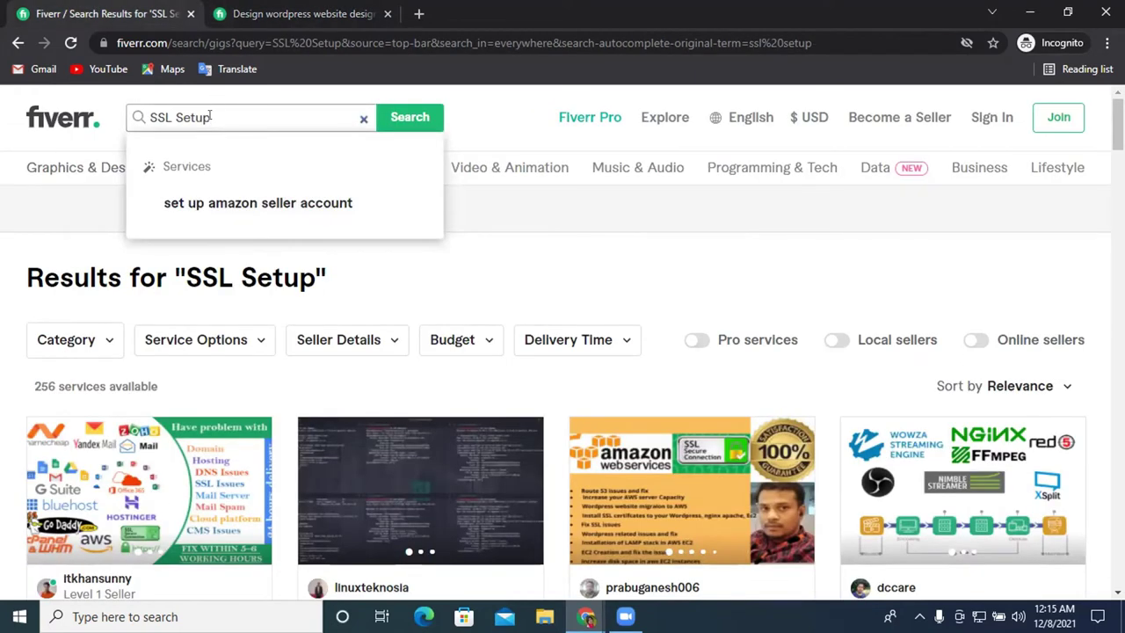
Search Fiverr for 'worpress SSL Setup', then close the browser
triple_click(209, 116)
type("worpress websi")
key("BackSpace")
key("BackSpace")
key("BackSpace")
key("BackSpace")
key("BackSpace")
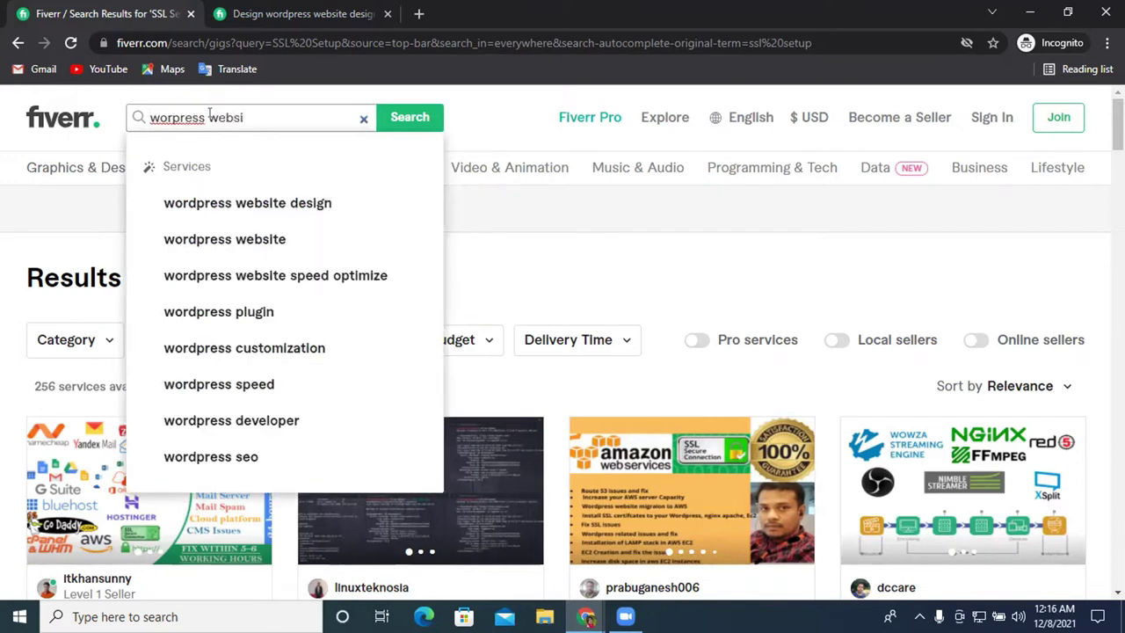
key("ctrl+v")
key("Return")
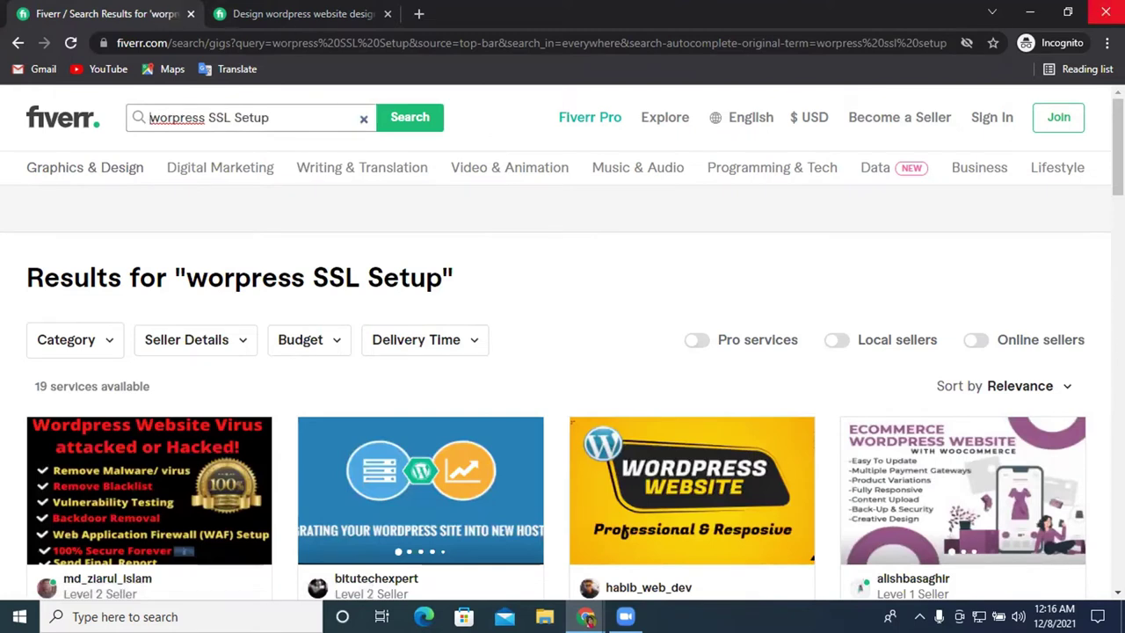
left_click(1105, 12)
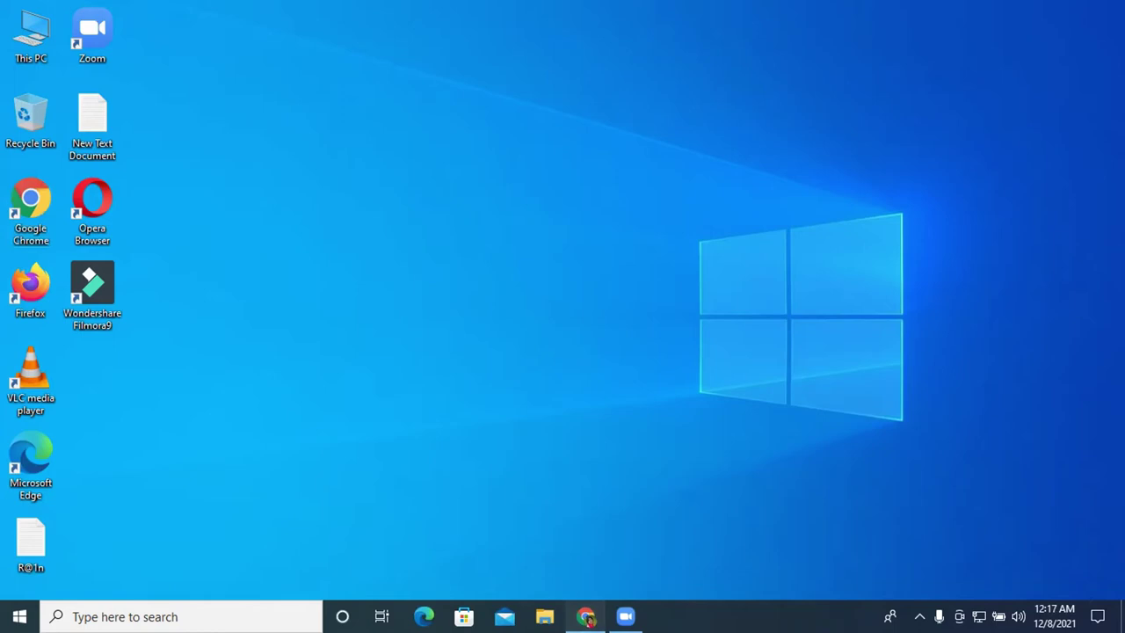
Close Chrome and launch the xampp-windows-x64-8.0.13 installer from Downloads via This PC
left_click(585, 616)
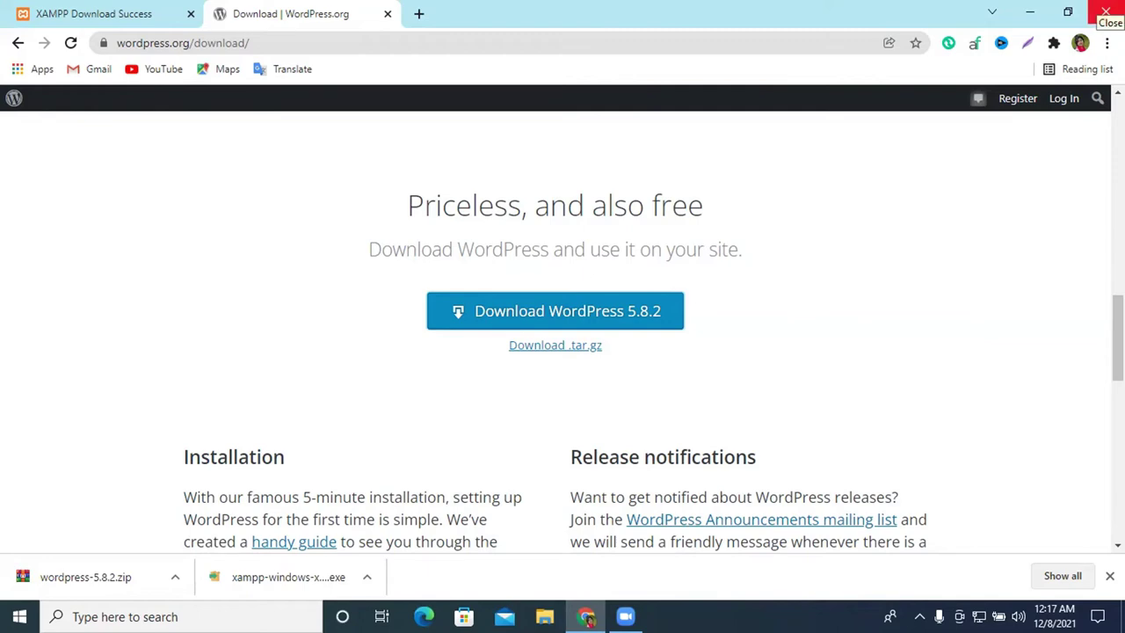
left_click(1105, 11)
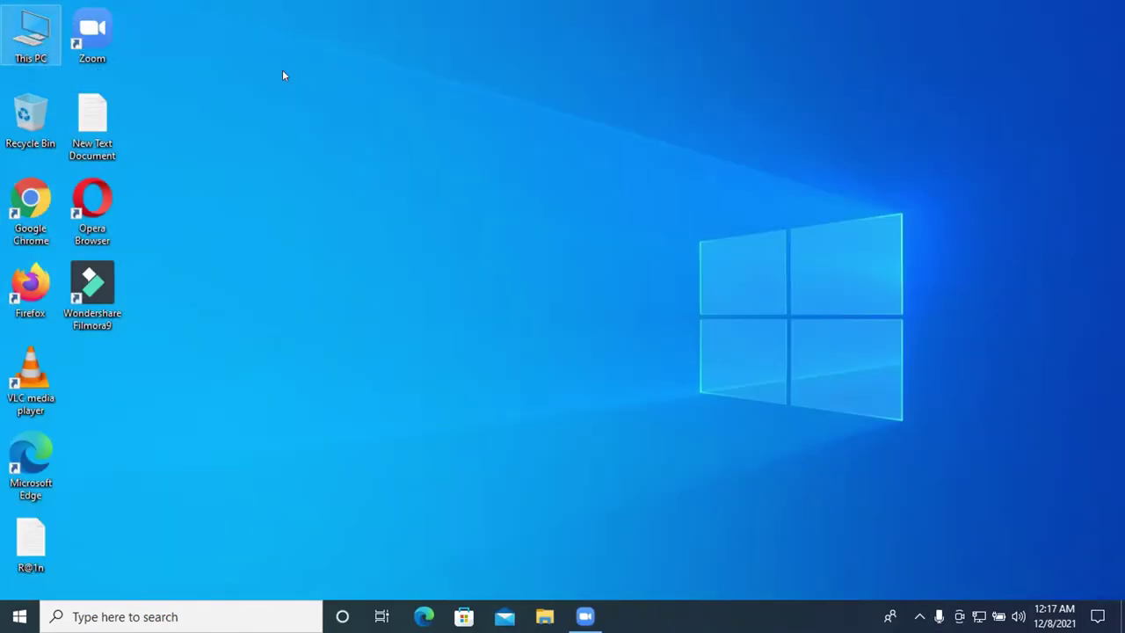
double_click(36, 43)
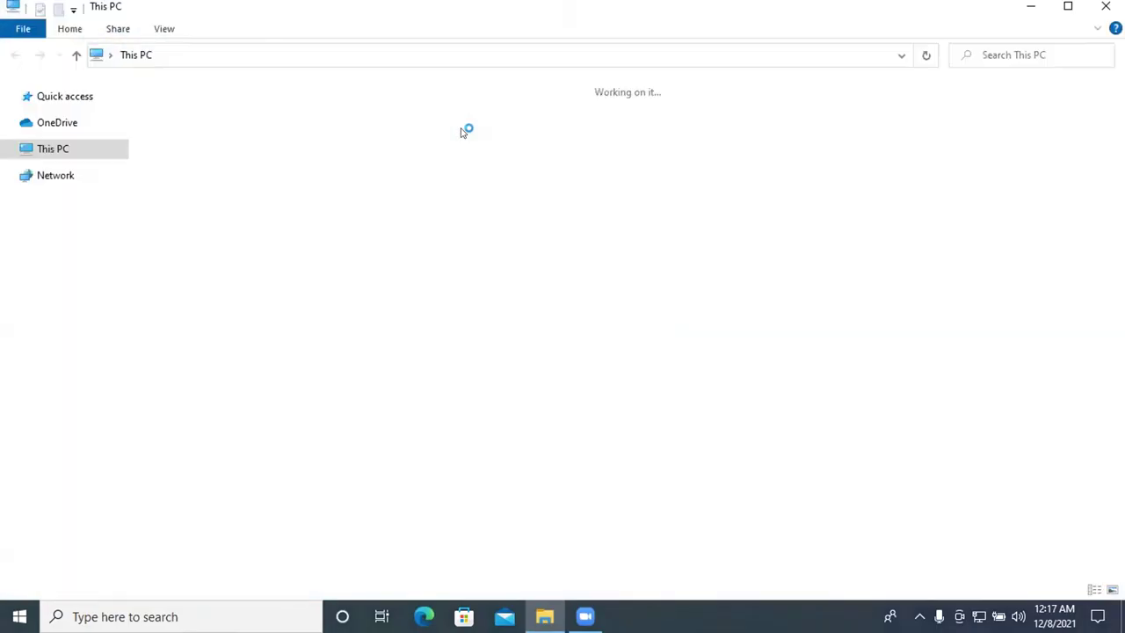
double_click(988, 37)
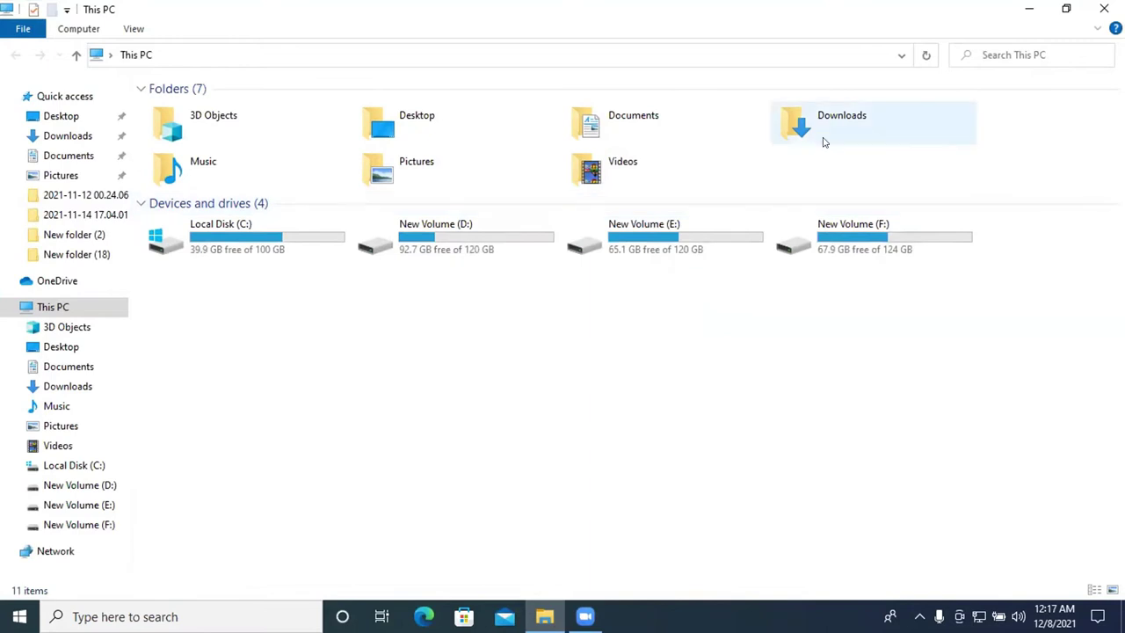
double_click(821, 139)
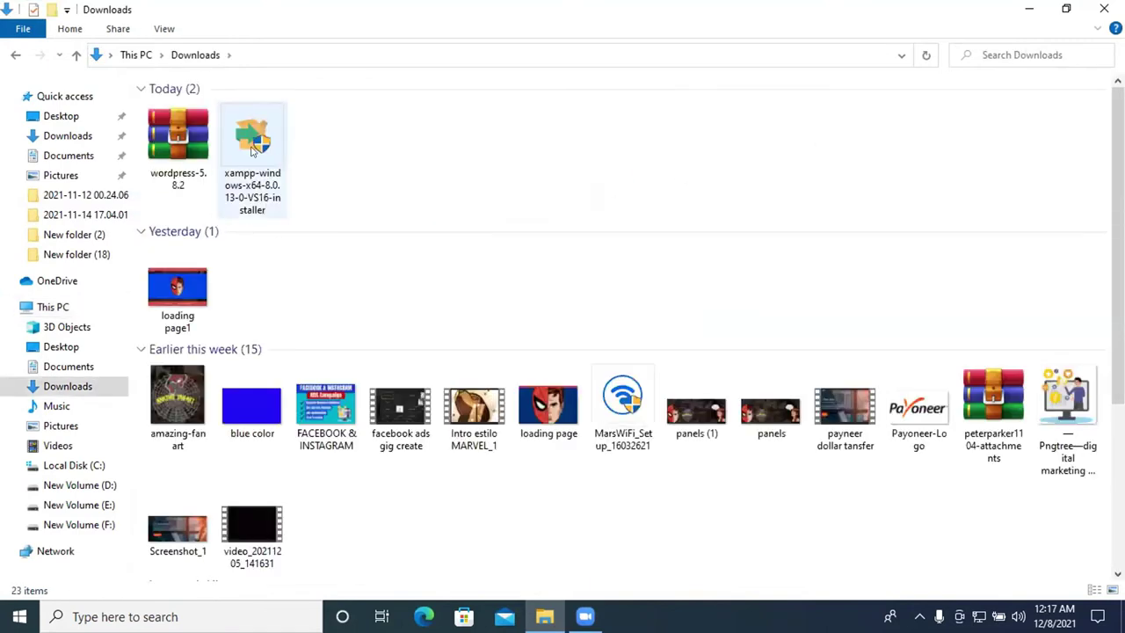
double_click(249, 141)
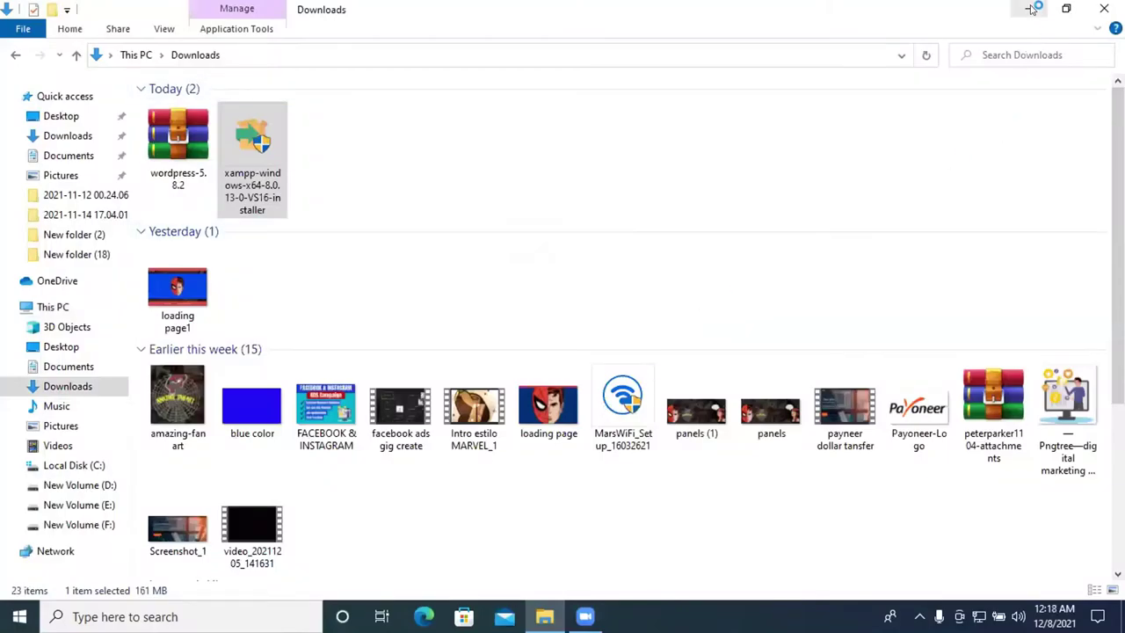
Acknowledge the UAC warning and advance setup to the C:\xampp installation folder page
left_click(1032, 8)
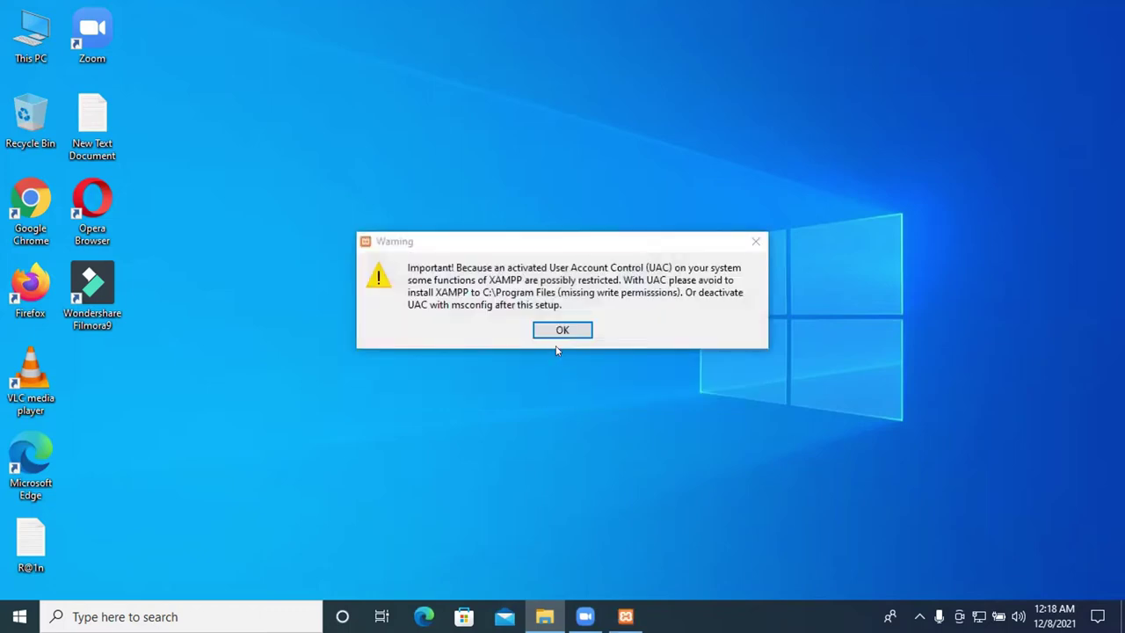
left_click(548, 329)
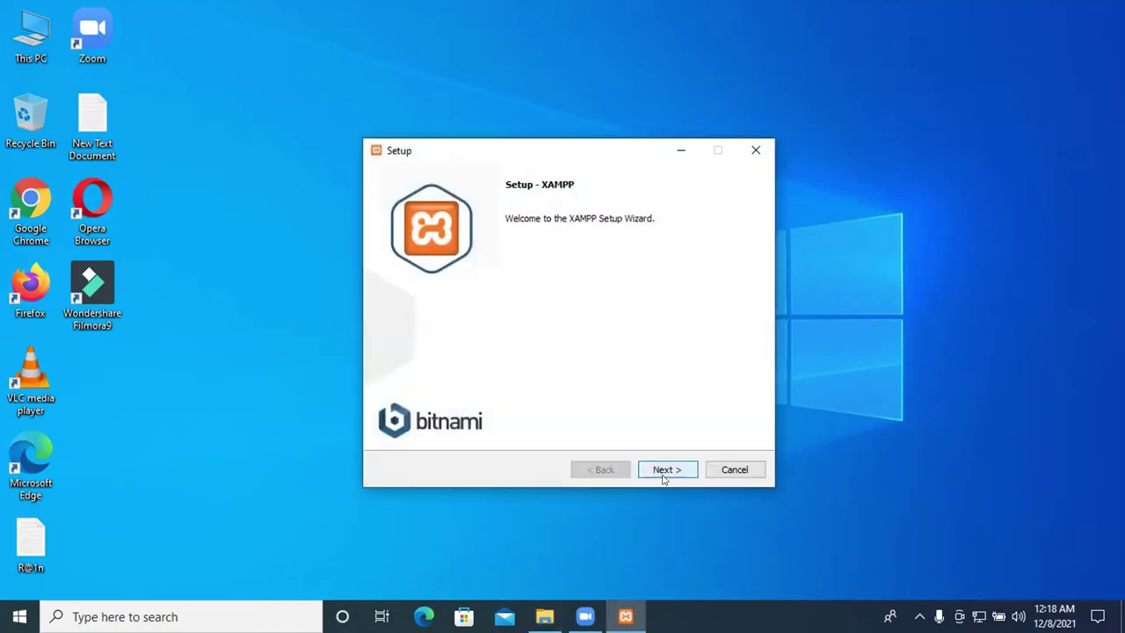
left_click(665, 473)
left_click(665, 471)
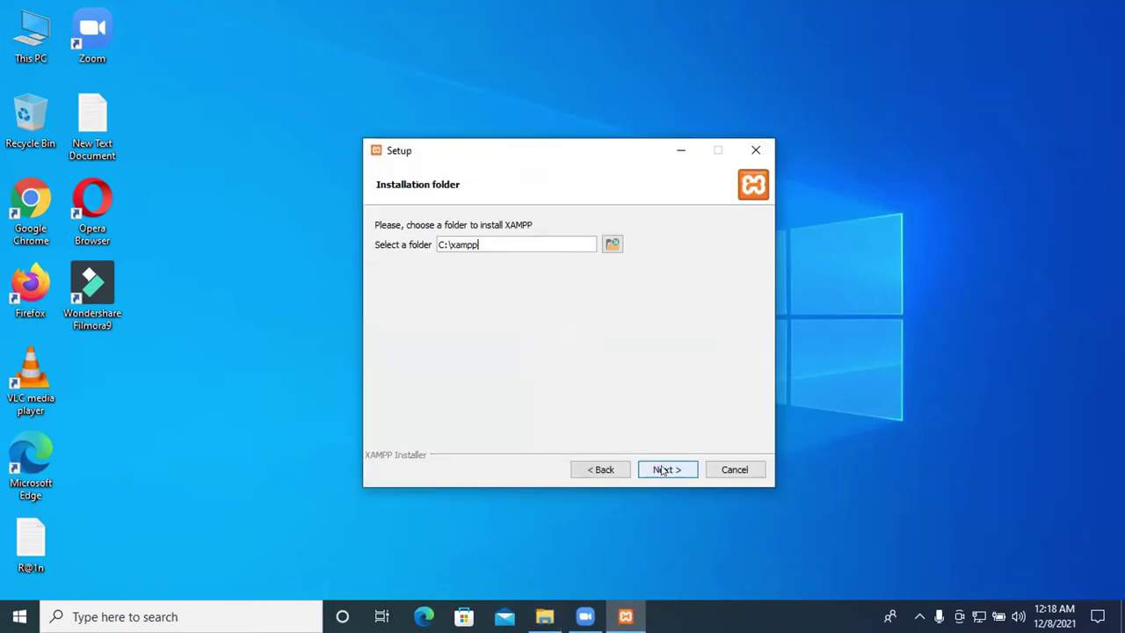
left_click(664, 471)
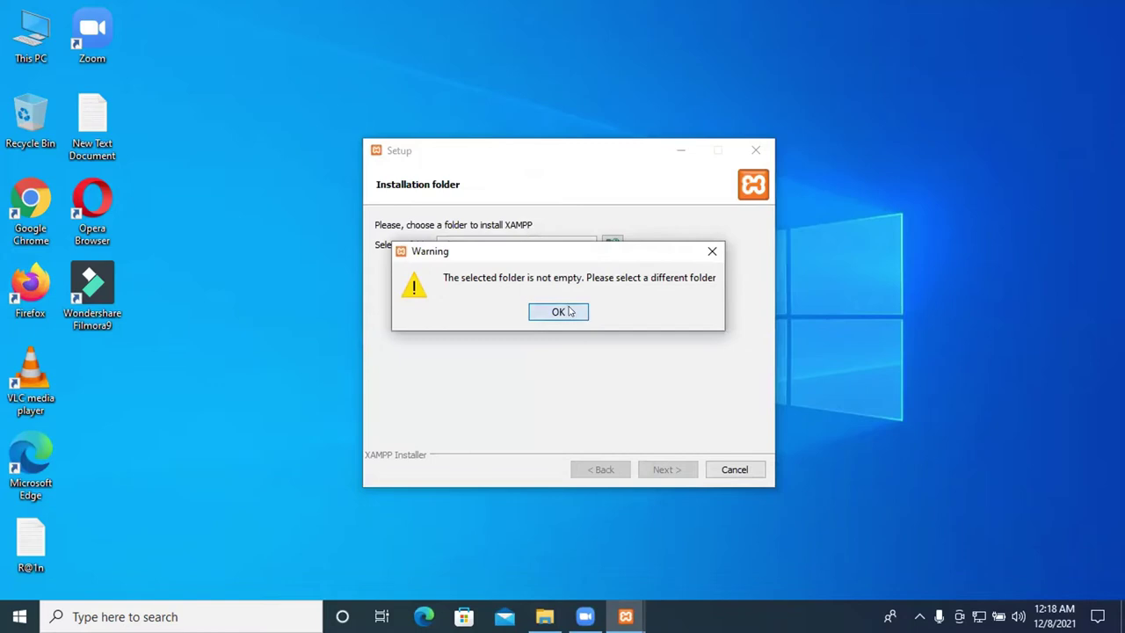
Retry C:\xampp past repeated folder-not-empty warnings, then abort the XAMPP setup
left_click(571, 311)
left_click(666, 468)
left_click(714, 253)
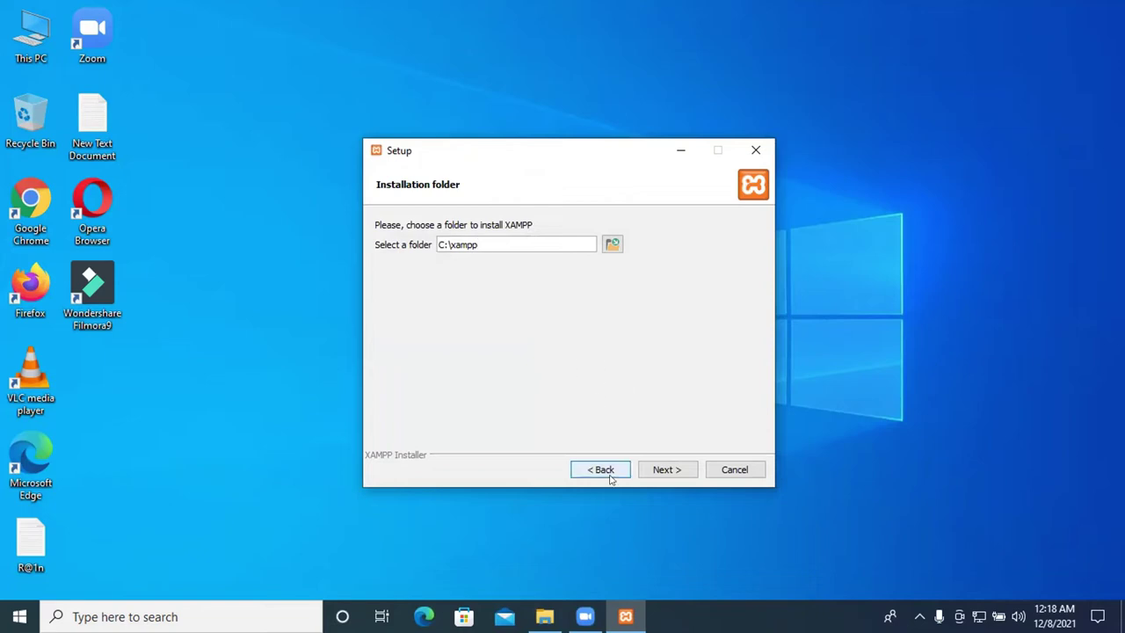
left_click(666, 468)
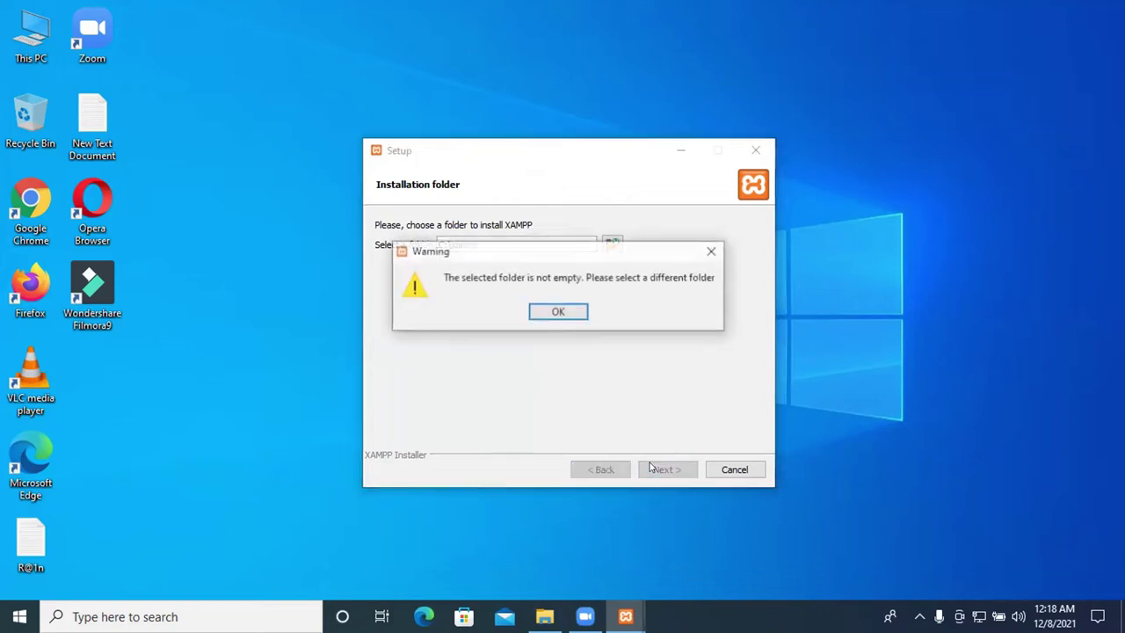
left_click(712, 253)
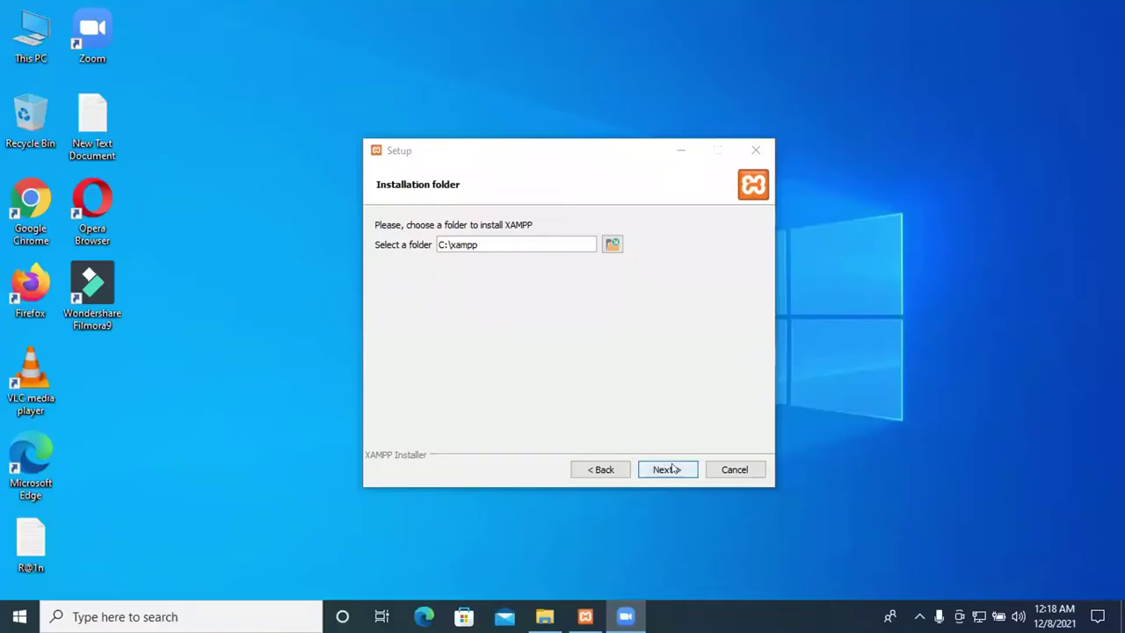
left_click(665, 468)
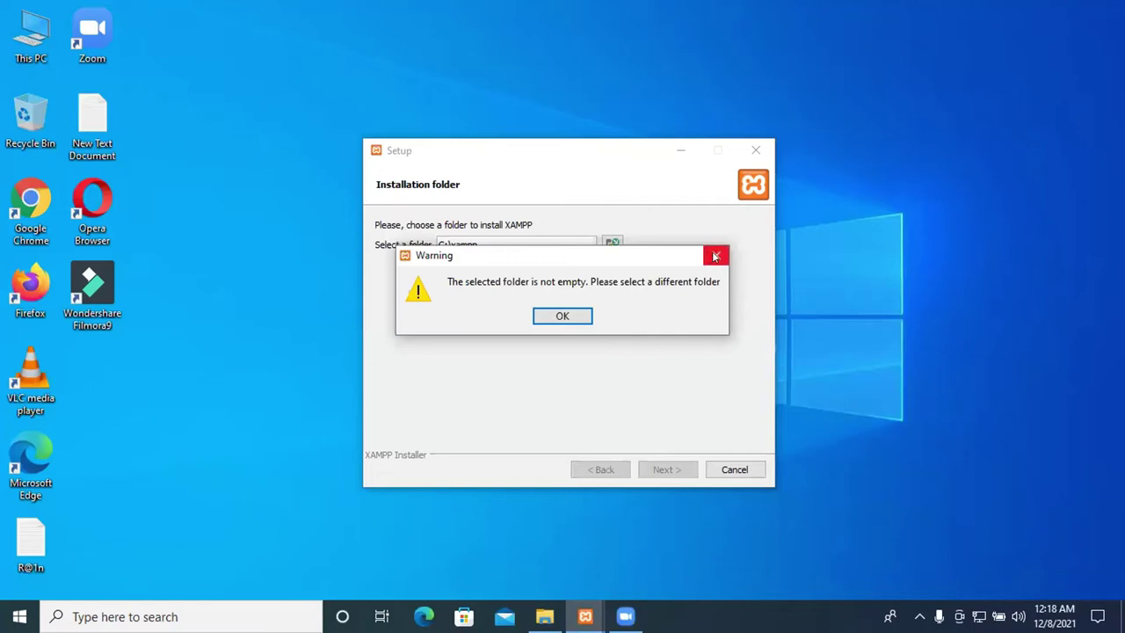
left_click(715, 256)
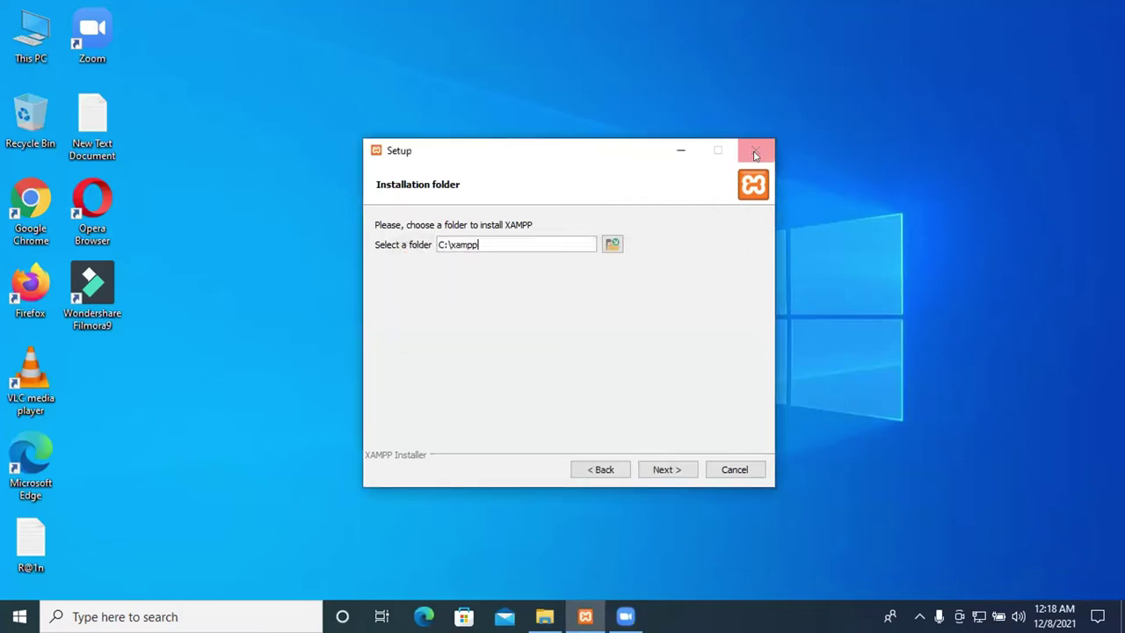
left_click(755, 154)
left_click(538, 317)
Relaunch the xampp-windows-x64 installer from Downloads and acknowledge its UAC warning
double_click(33, 33)
double_click(791, 138)
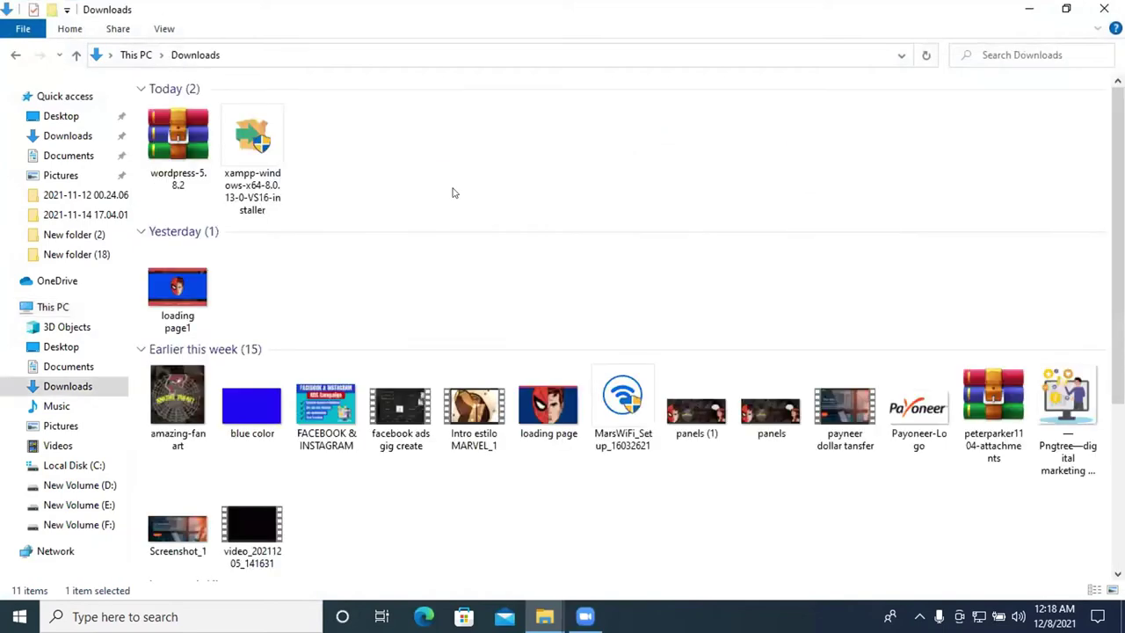
left_click(258, 164)
double_click(259, 160)
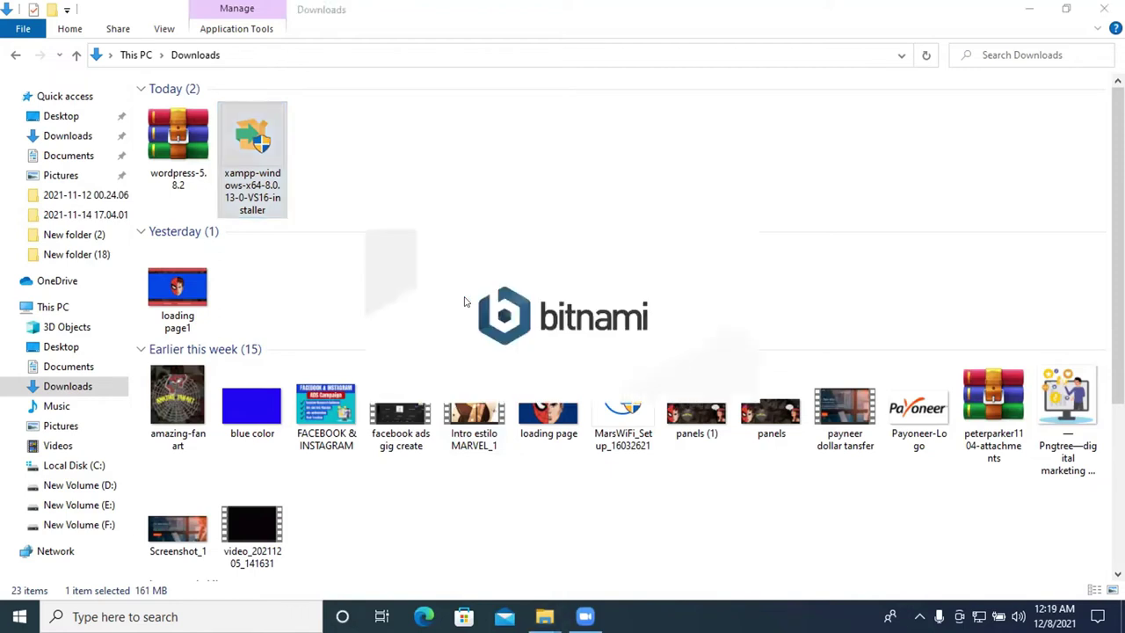
left_click(545, 616)
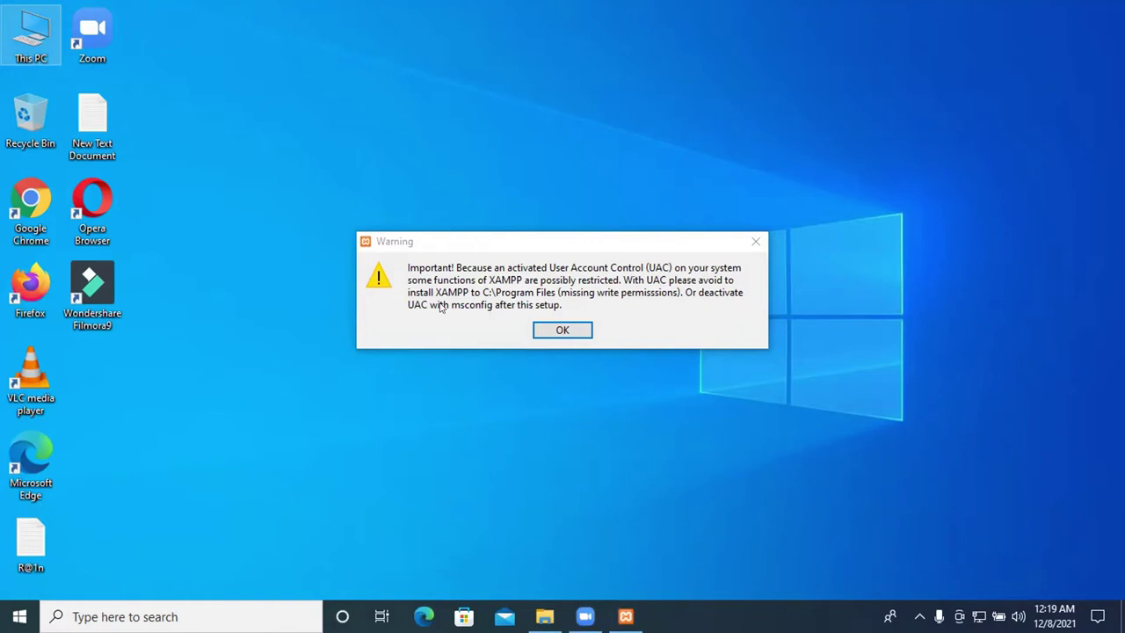
left_click(756, 239)
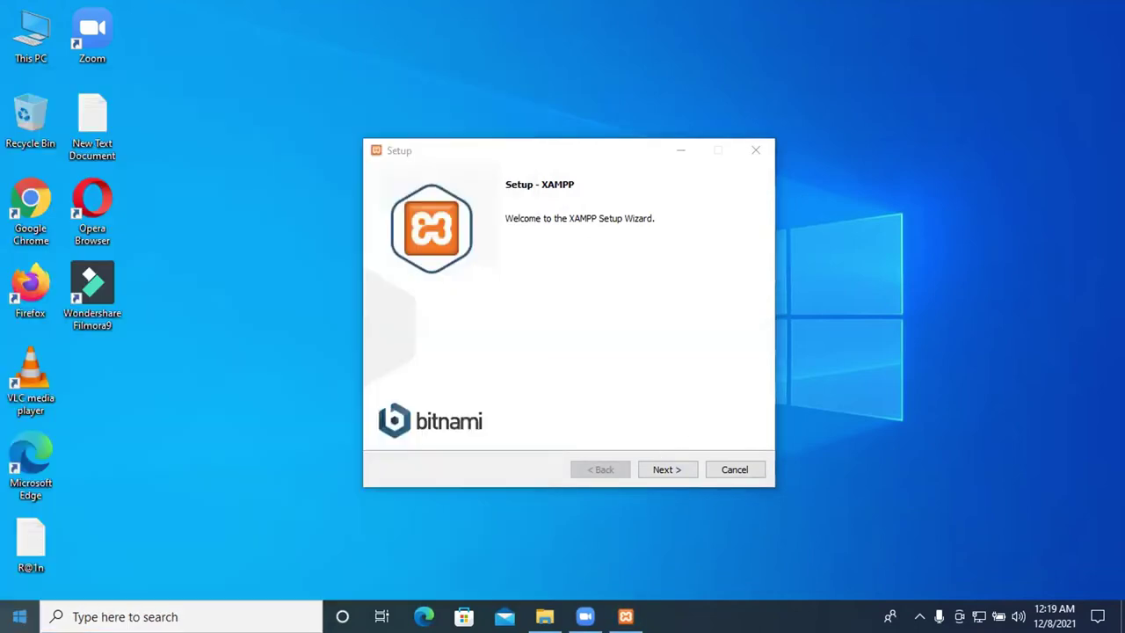
Browse the Start menu app list, then search the computer for 'xam'
key("super")
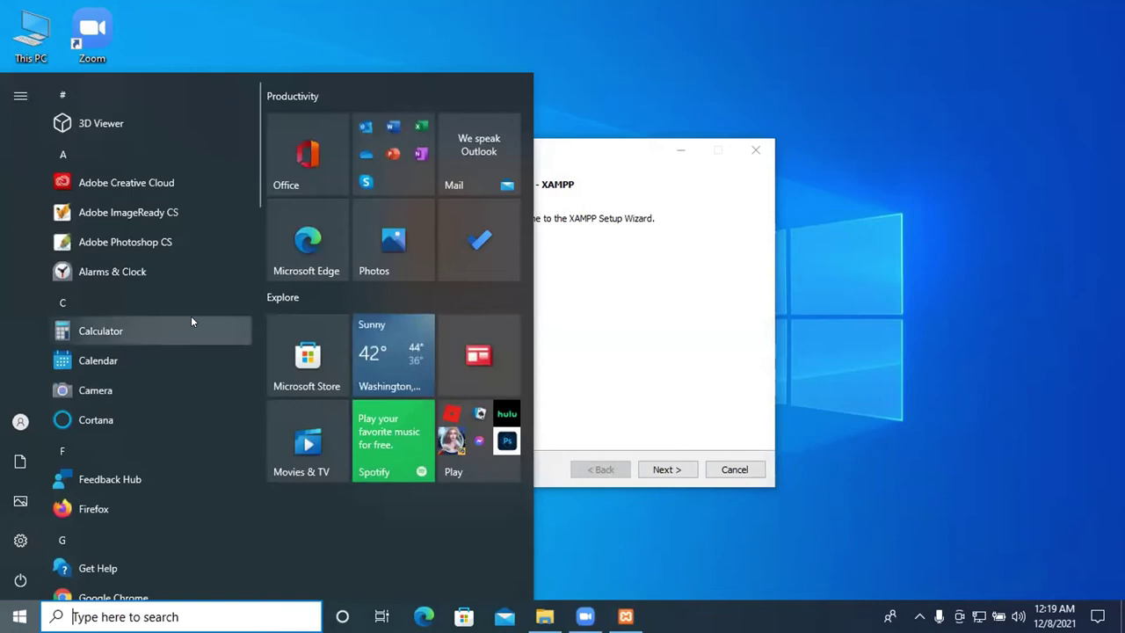
scroll(191, 315, "down", 5)
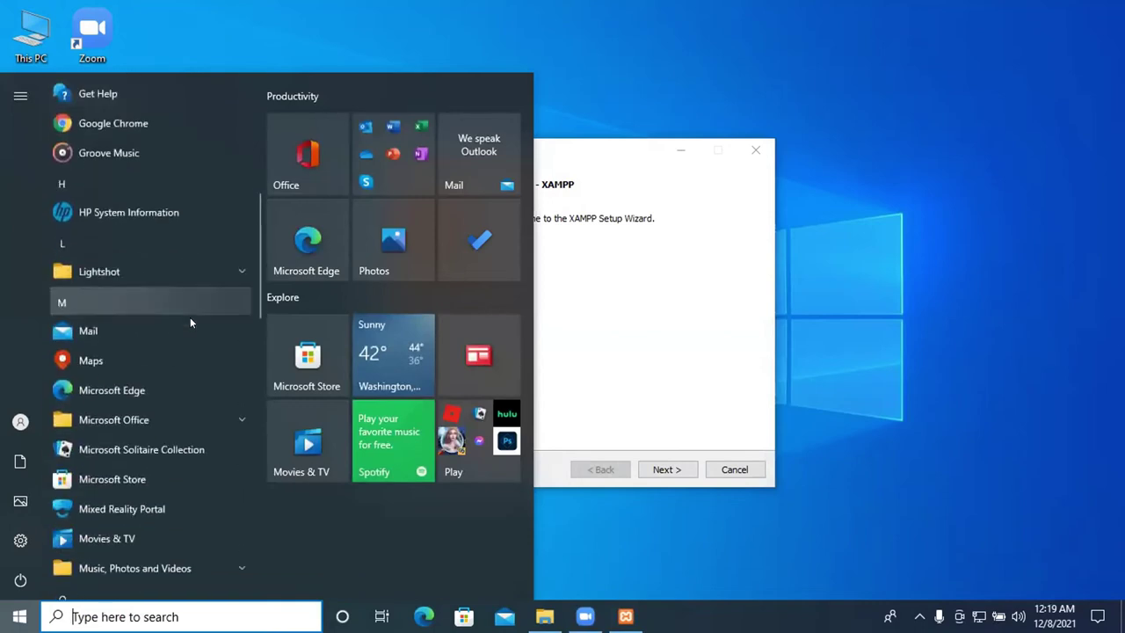
scroll(190, 323, "down", 10)
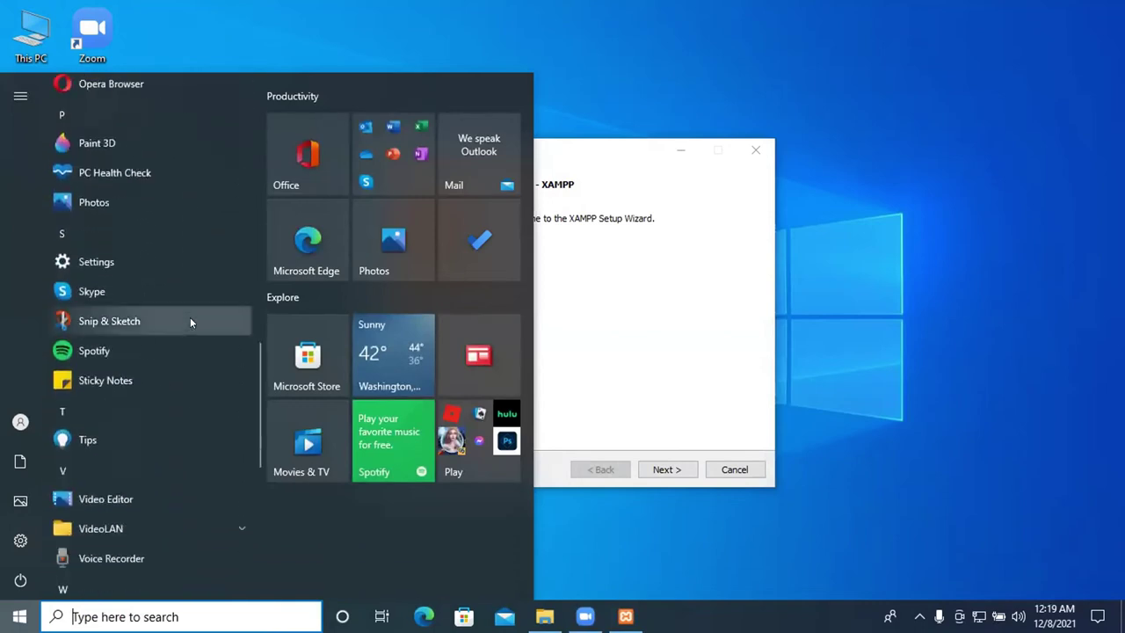
scroll(190, 317, "down", 4)
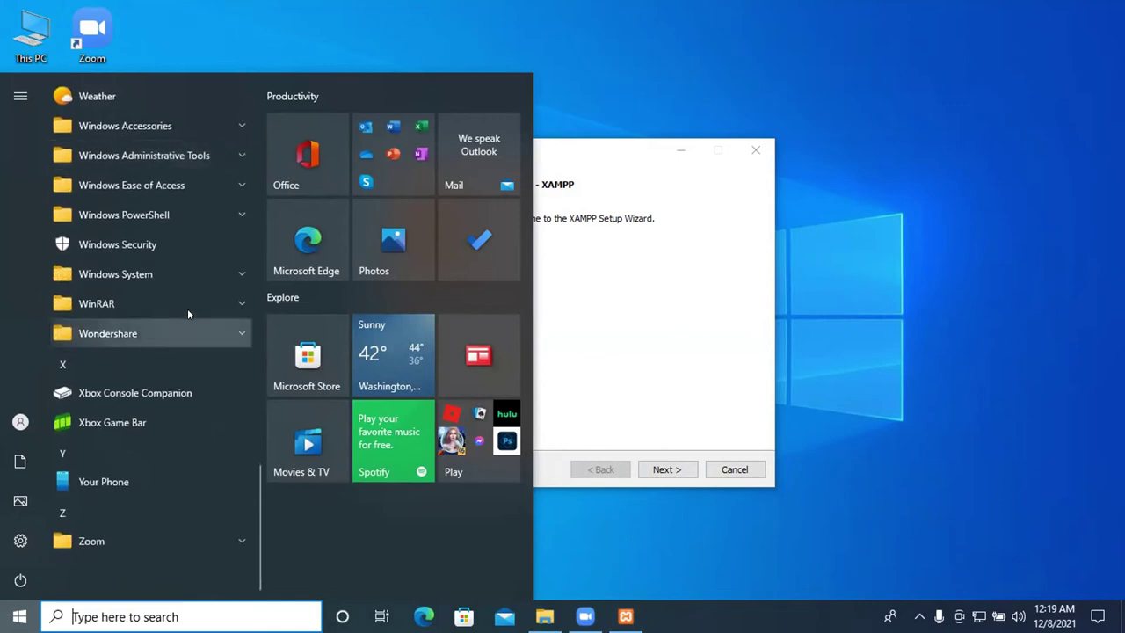
key("Escape")
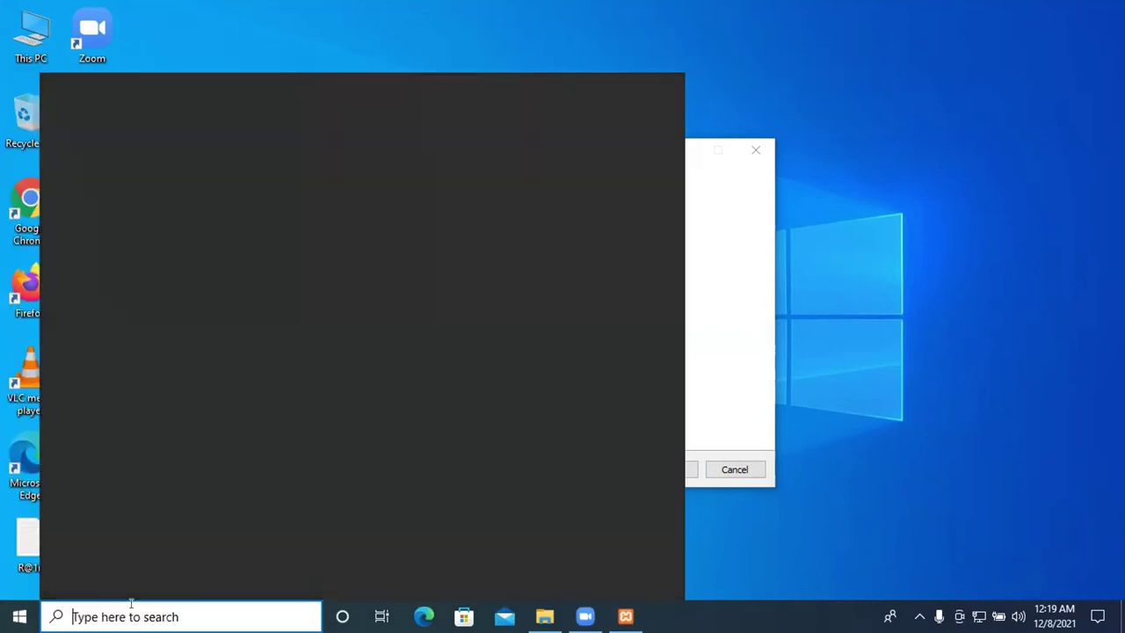
type("x")
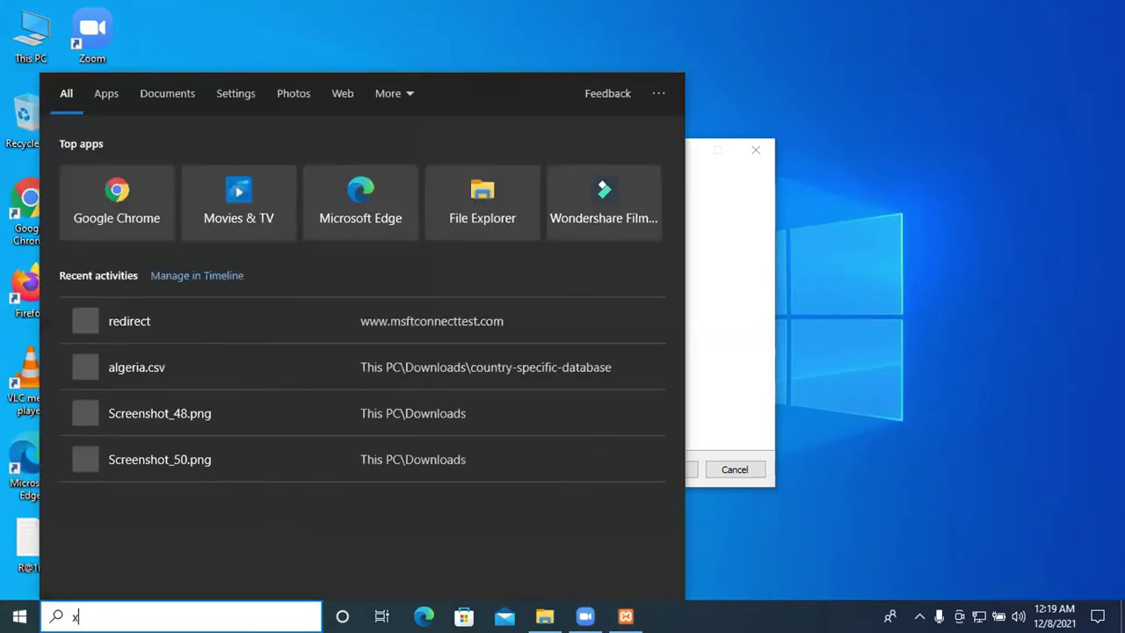
type("amm")
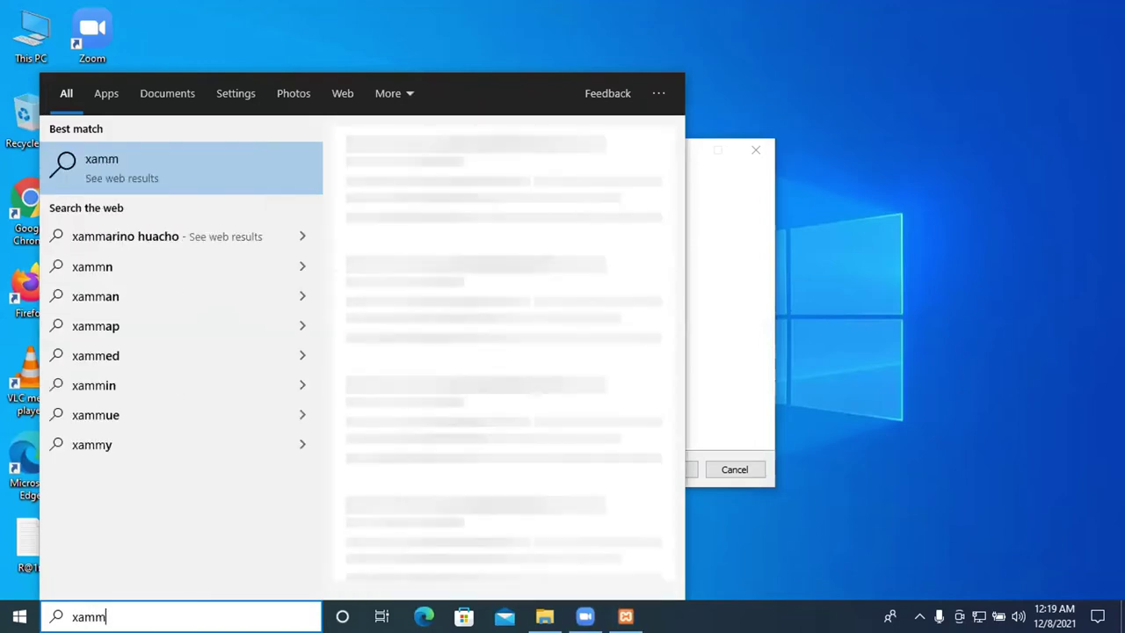
key("BackSpace")
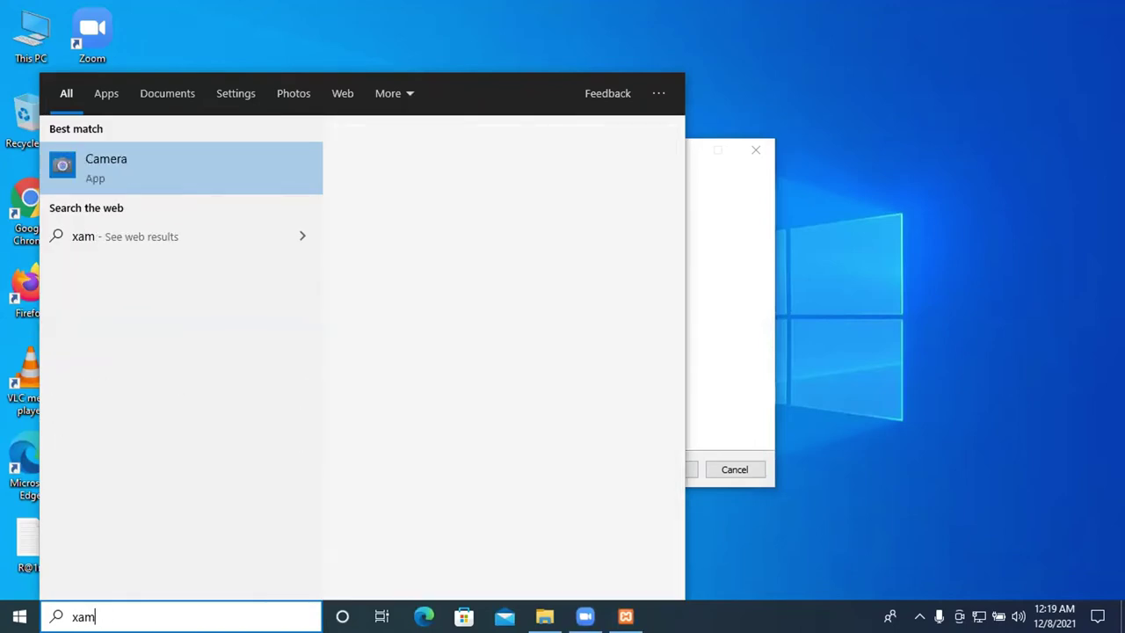
Move the XAMPP Setup window to the screen's right side and search taskbar for 'xampp'
left_click(692, 151)
left_click(678, 150)
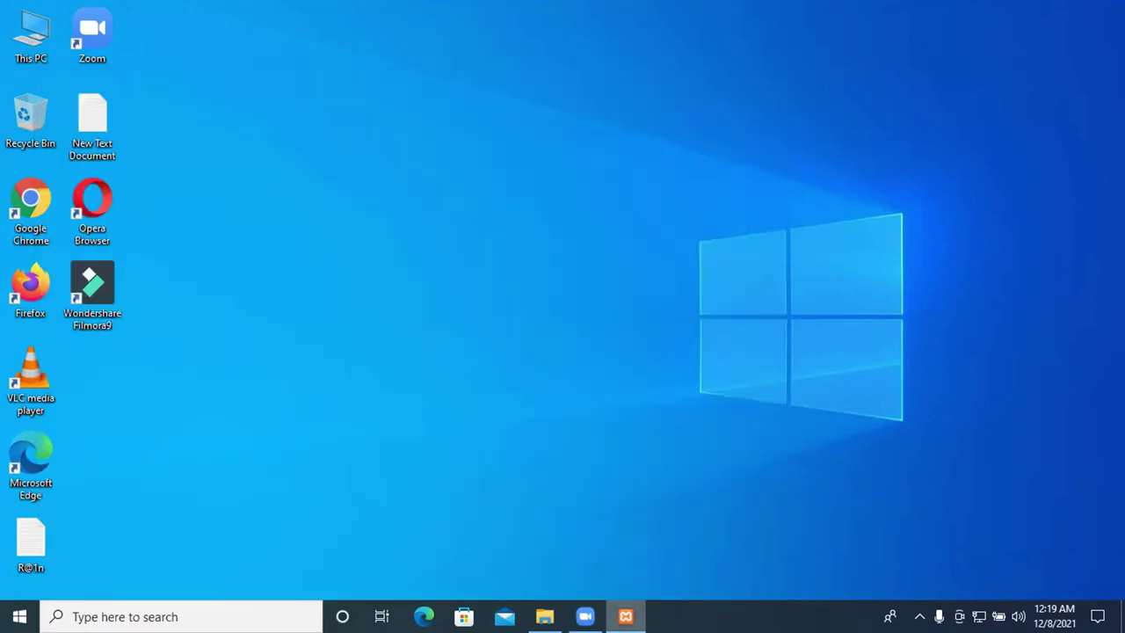
left_click_drag(520, 143, 856, 116)
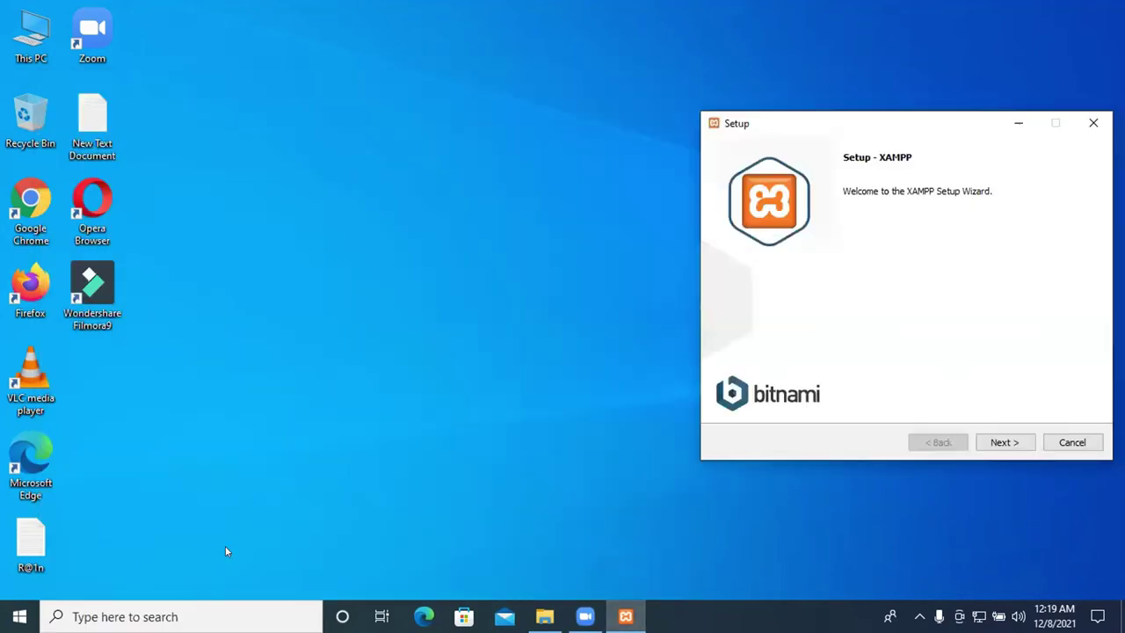
left_click(202, 616)
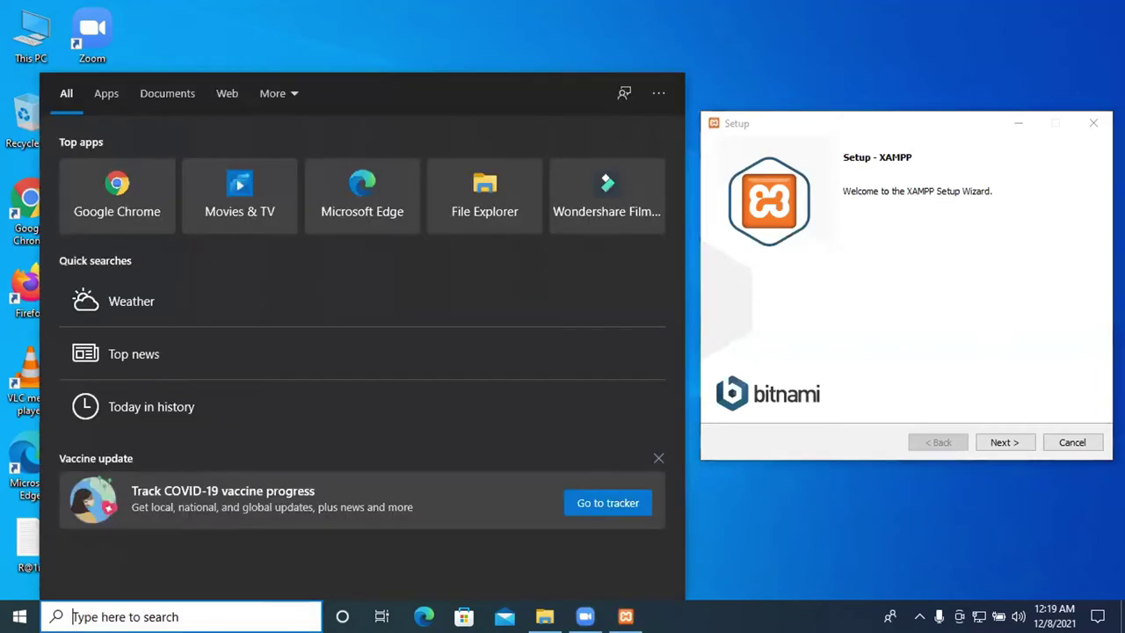
type("x")
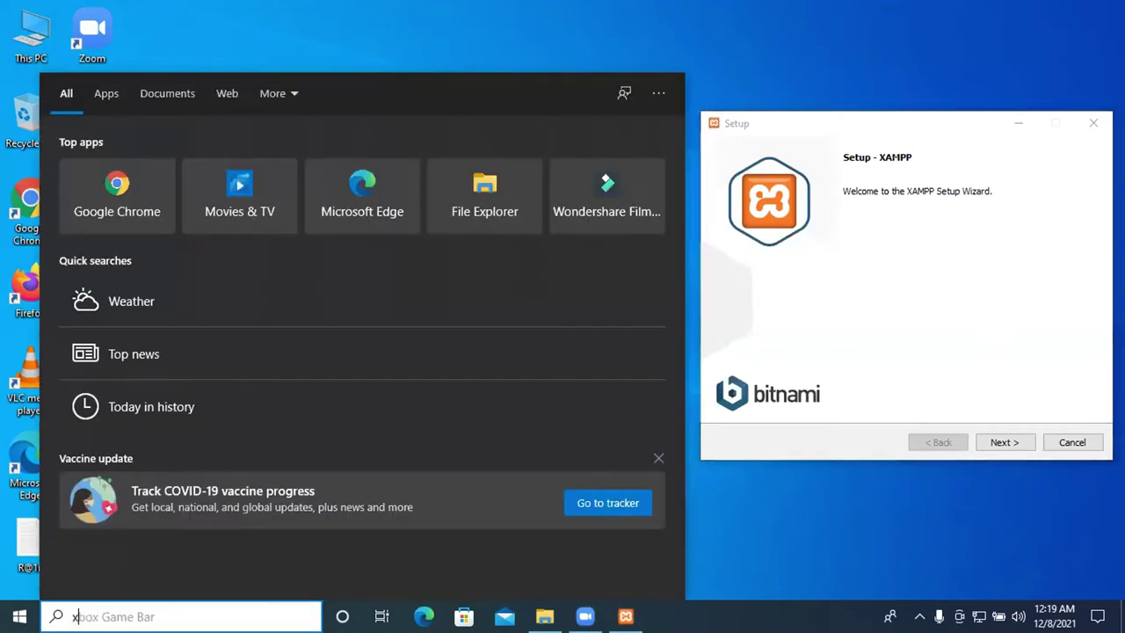
type("ampp")
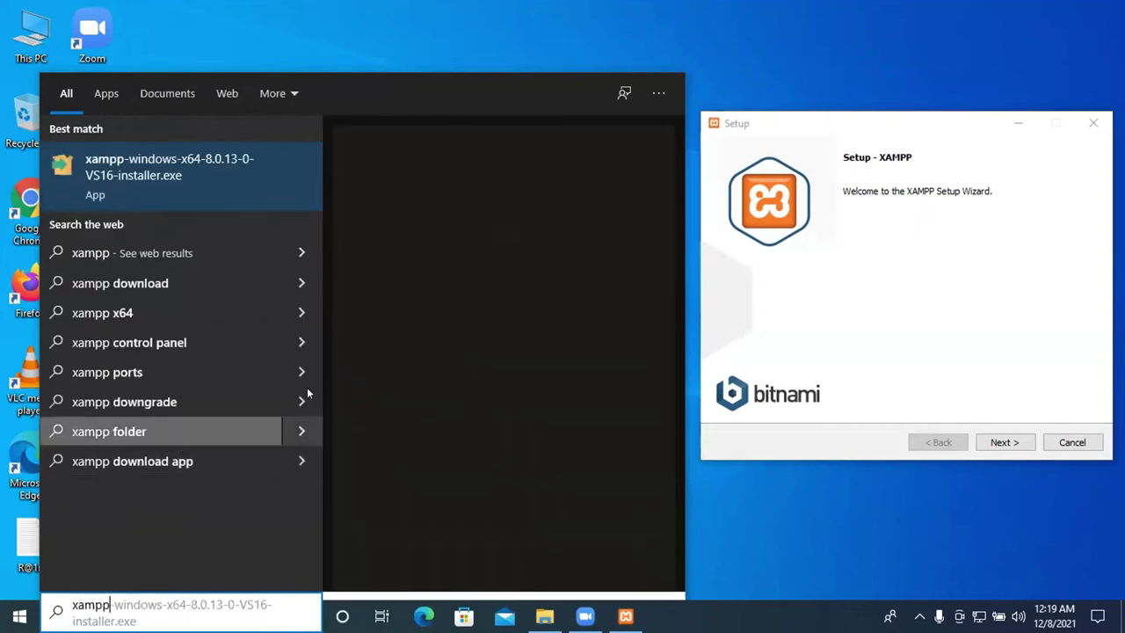
Launch the xampp installer from search results and reach the installation folder page, dismissing the not-empty warning
left_click(186, 172)
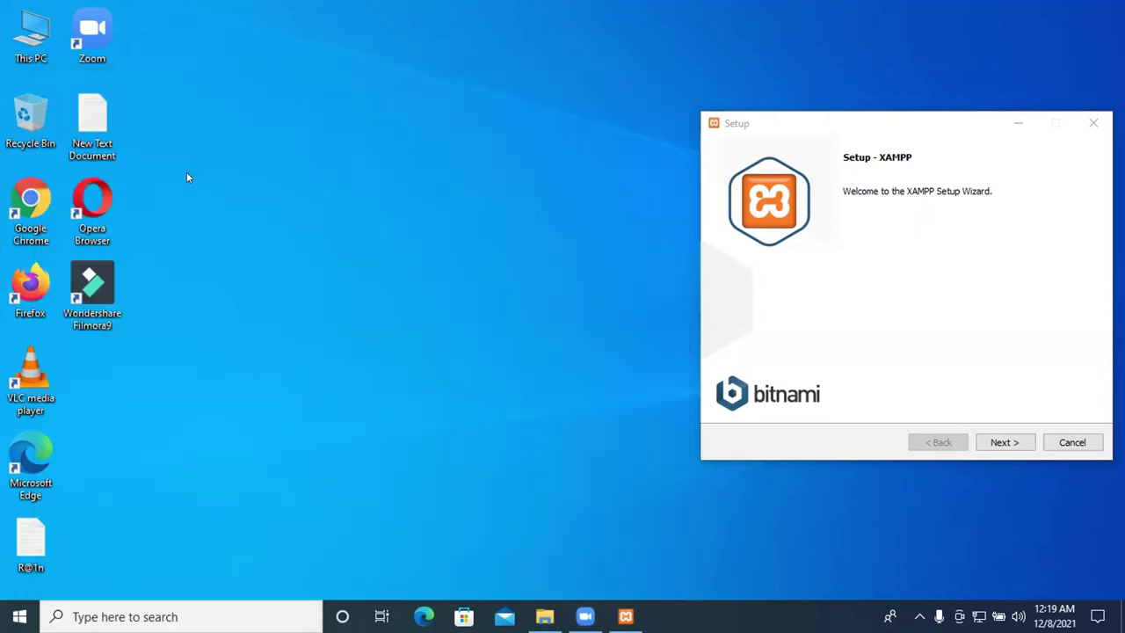
left_click(1007, 449)
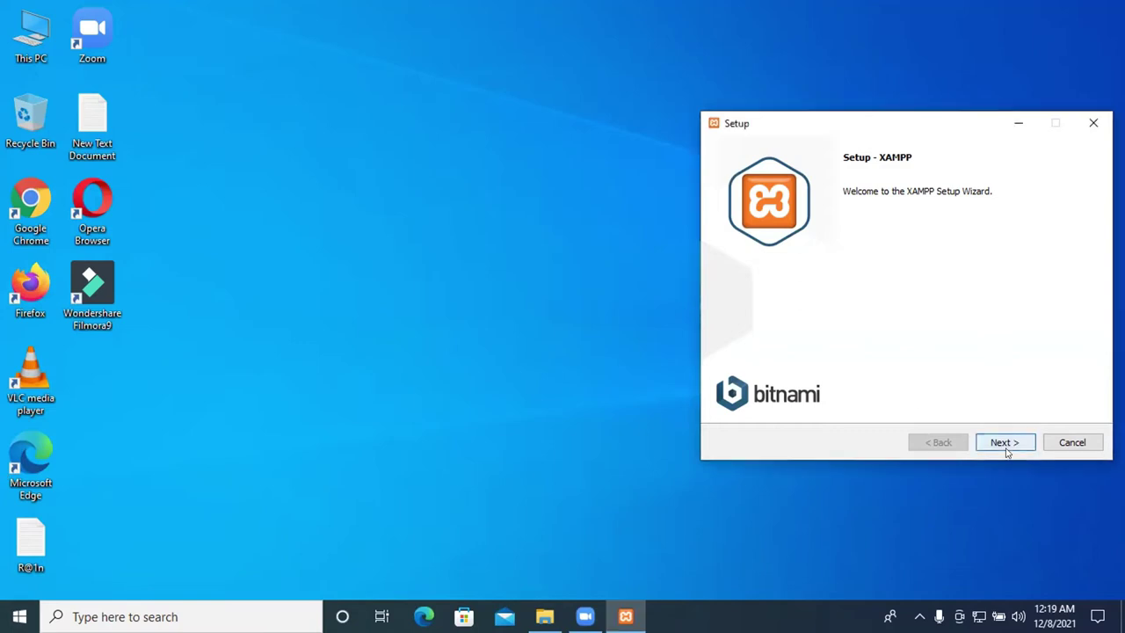
left_click(1006, 448)
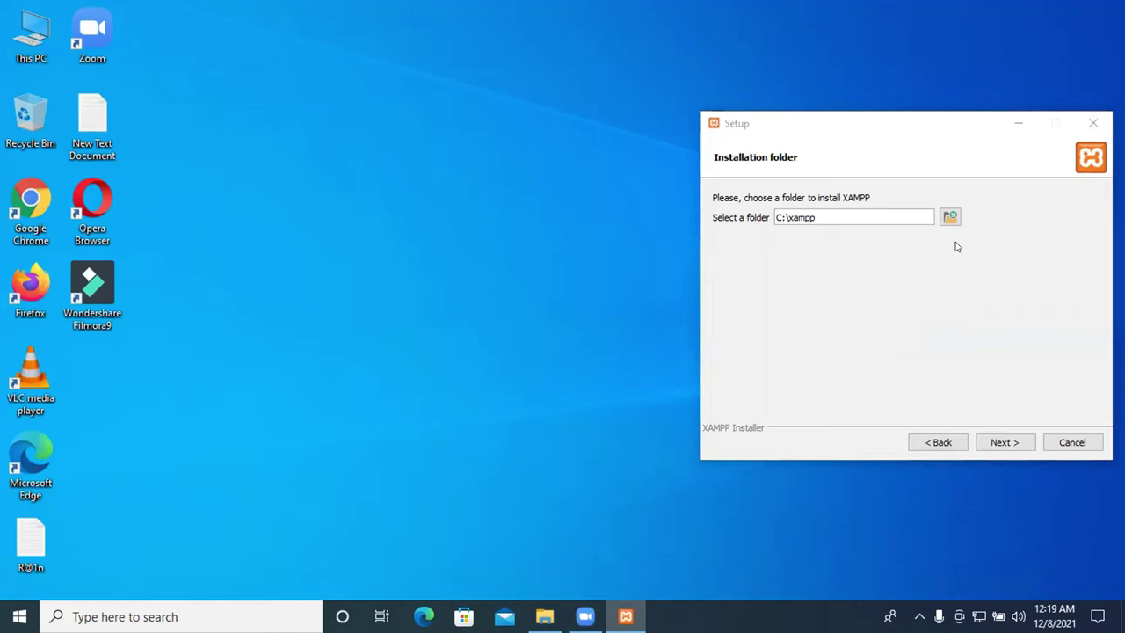
left_click(1005, 443)
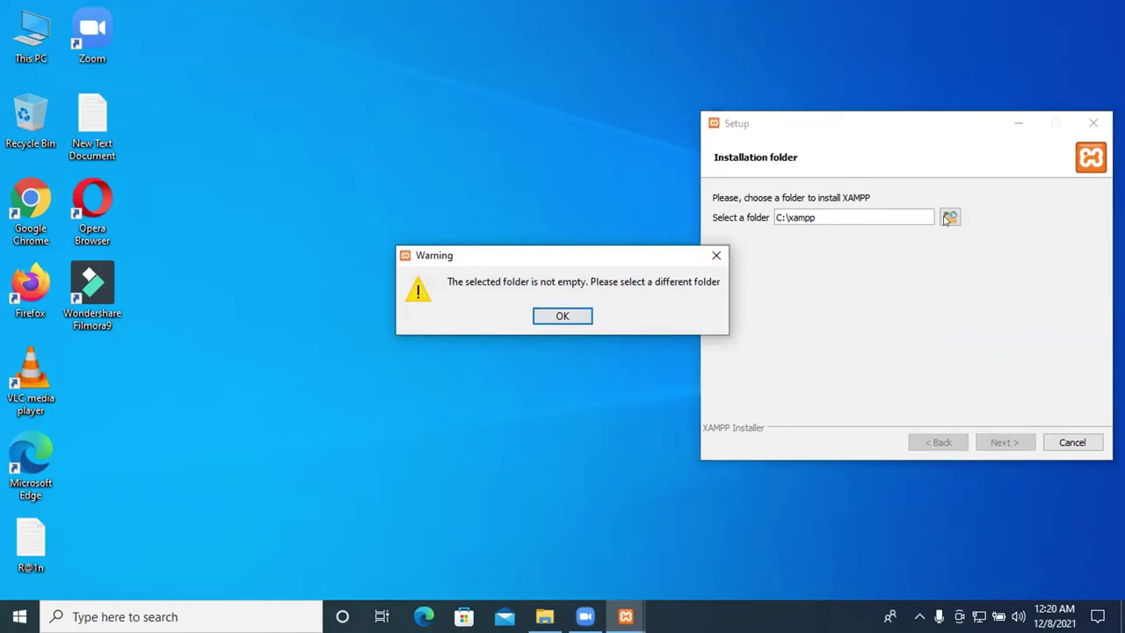
left_click(717, 255)
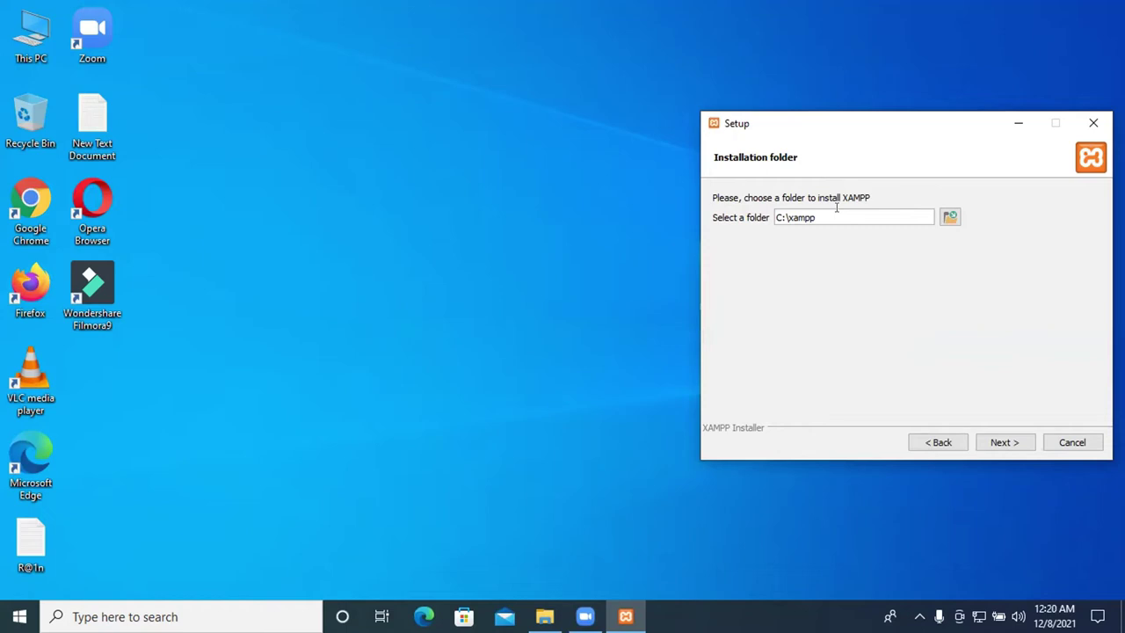
Browse Desktop and drives C:, D:, E:, F: for an install folder, selecting the existing xampp folder
left_click(942, 214)
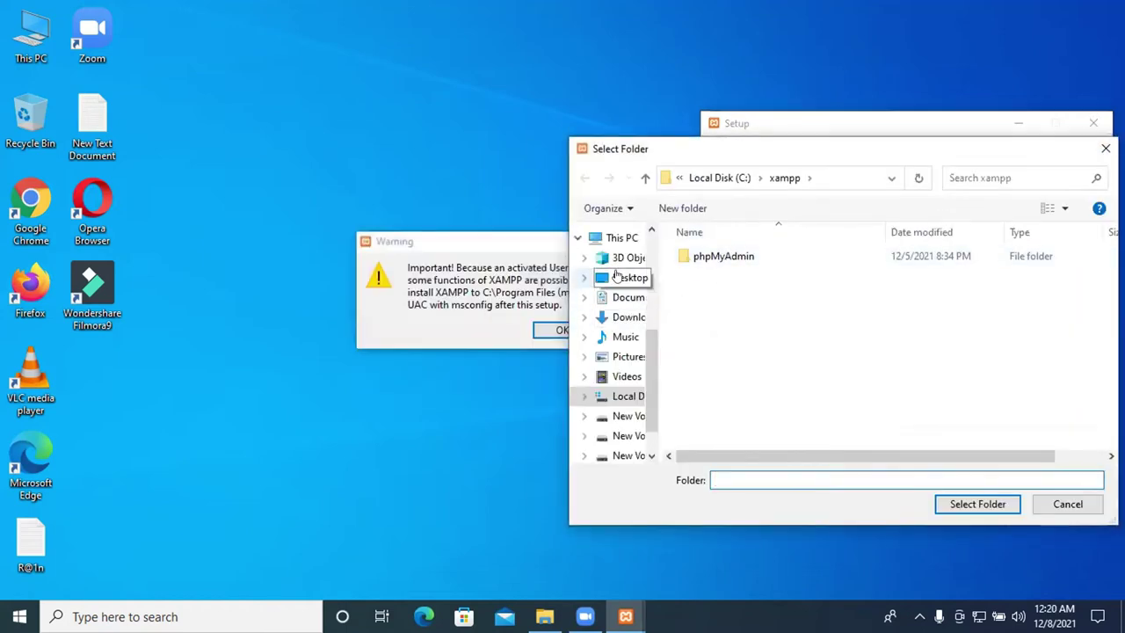
left_click(619, 277)
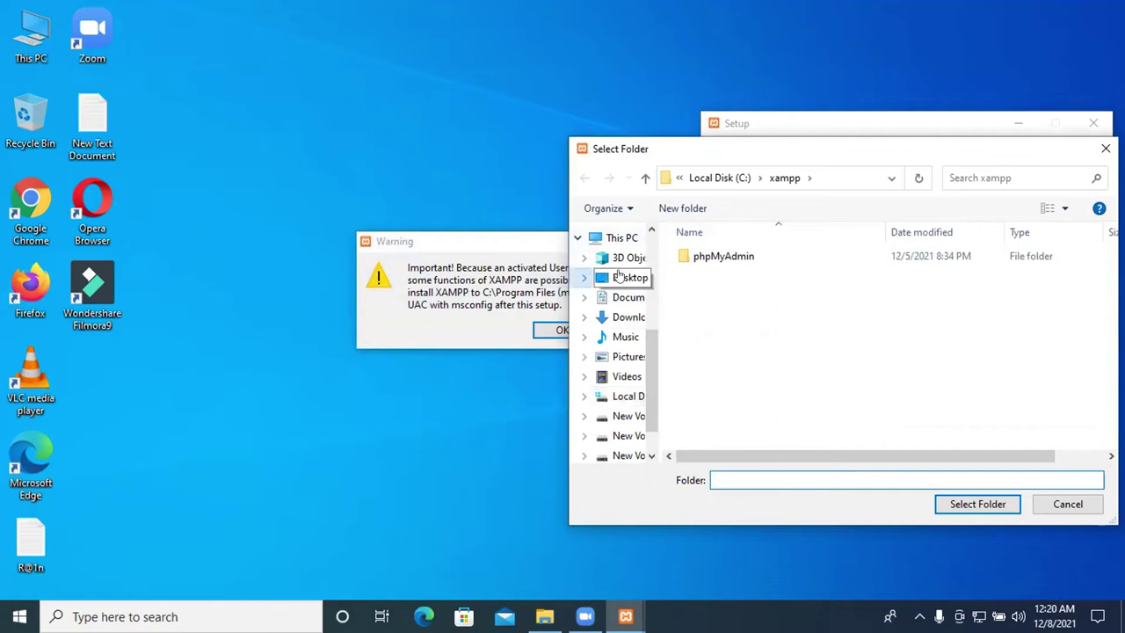
left_click(608, 237)
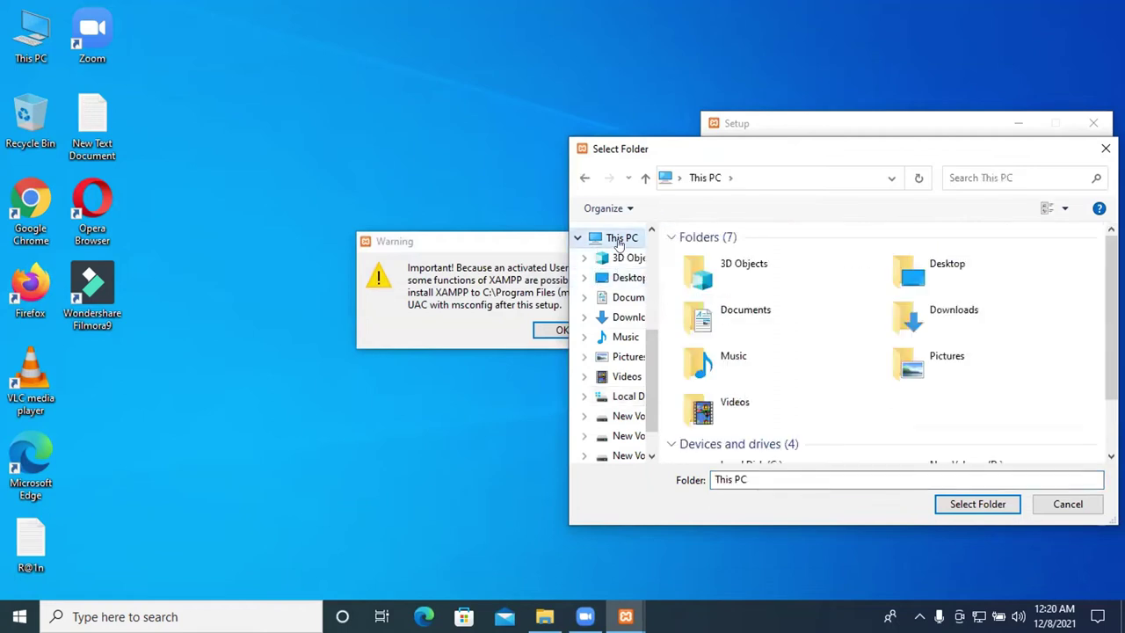
scroll(605, 413, "down", 1)
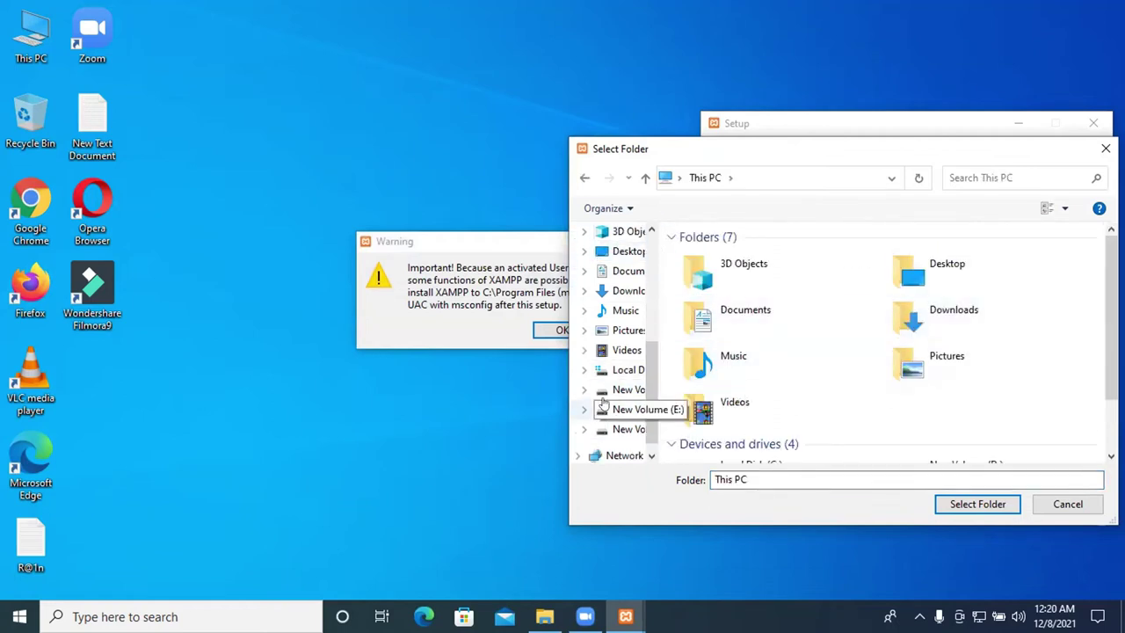
left_click(613, 413)
left_click(603, 429)
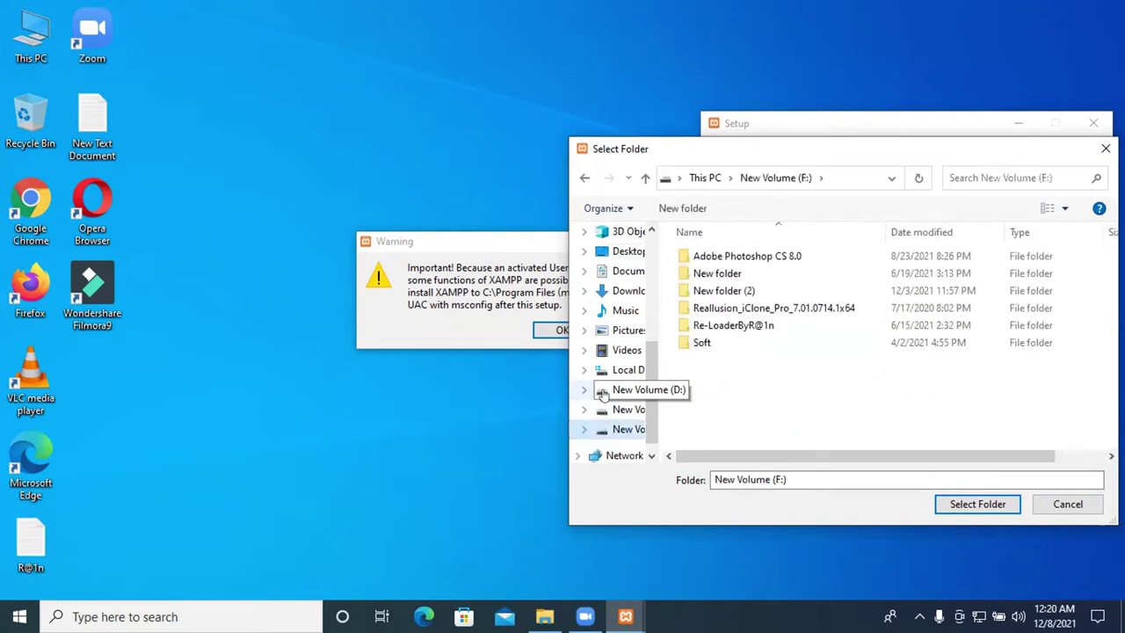
left_click(603, 391)
left_click(604, 371)
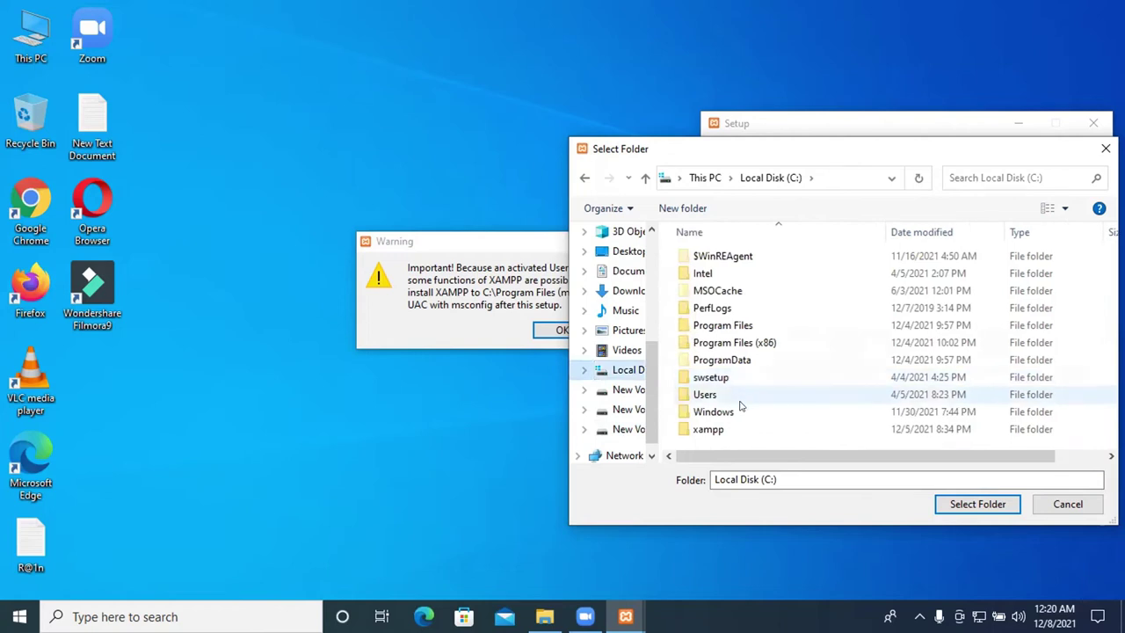
left_click(717, 430)
left_click(716, 430)
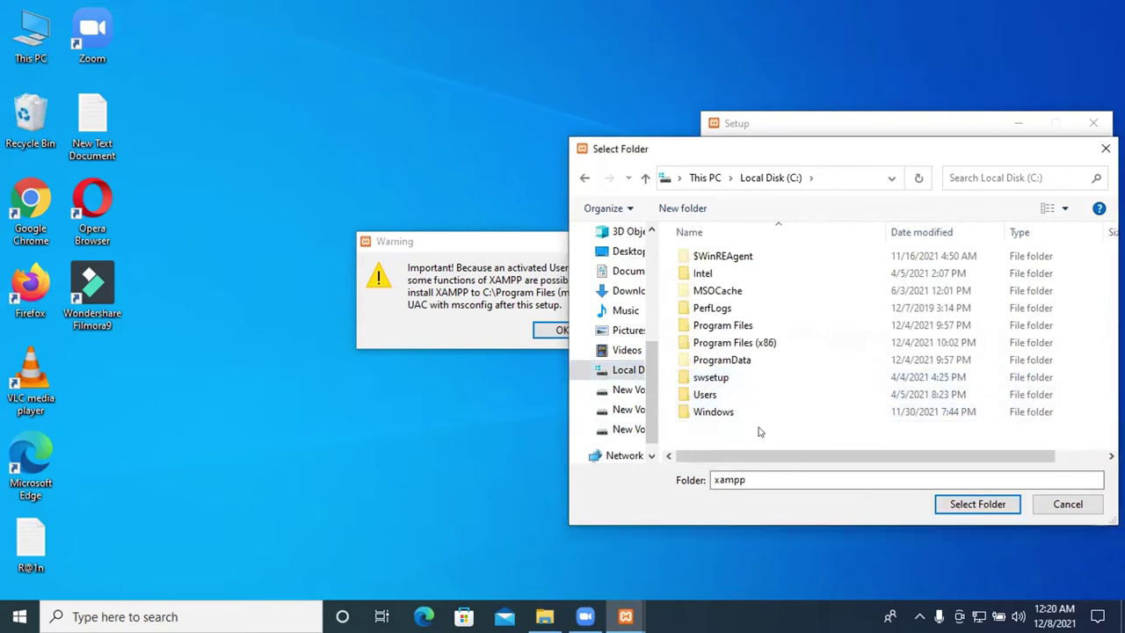
Empty the Recycle Bin, then close the folder picker keeping C:\xampp
right_click(27, 129)
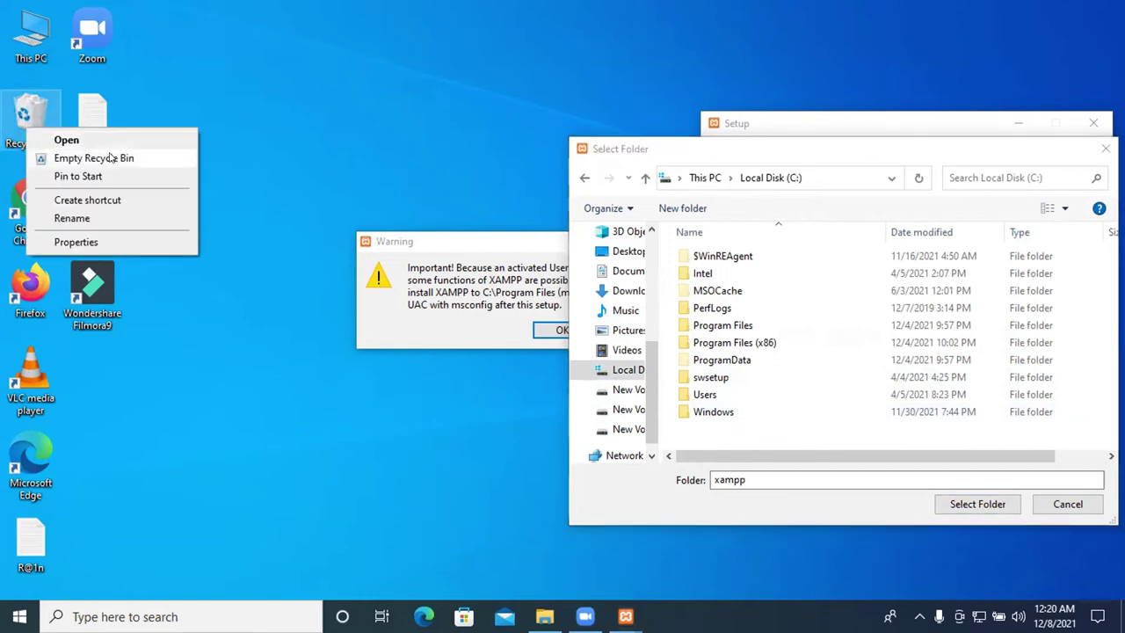
left_click(110, 157)
left_click(649, 370)
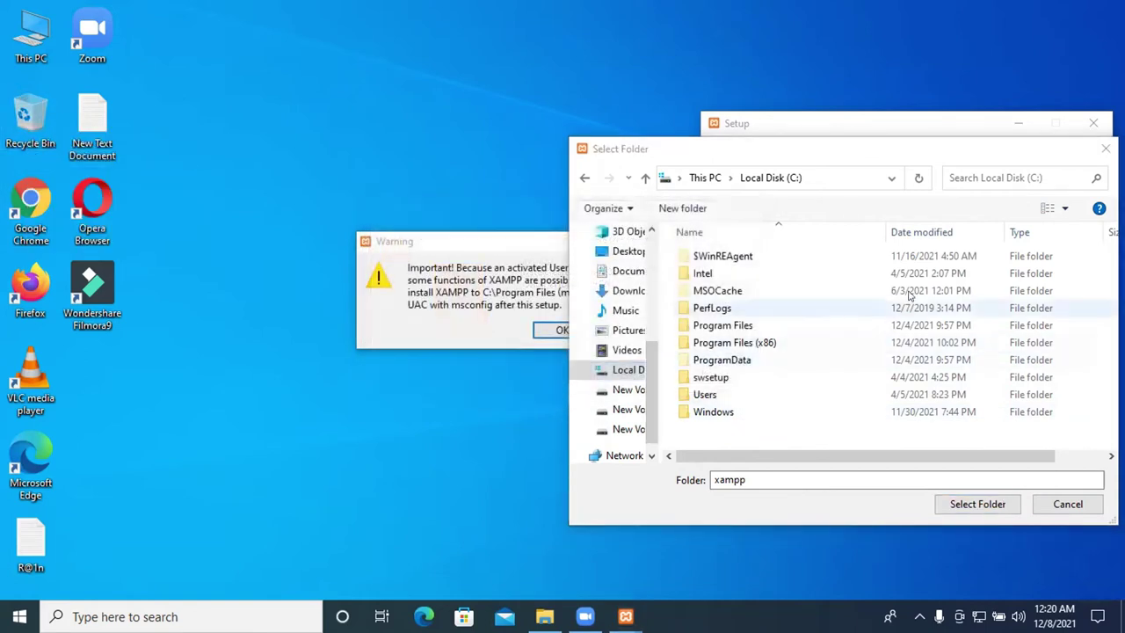
left_click(1105, 149)
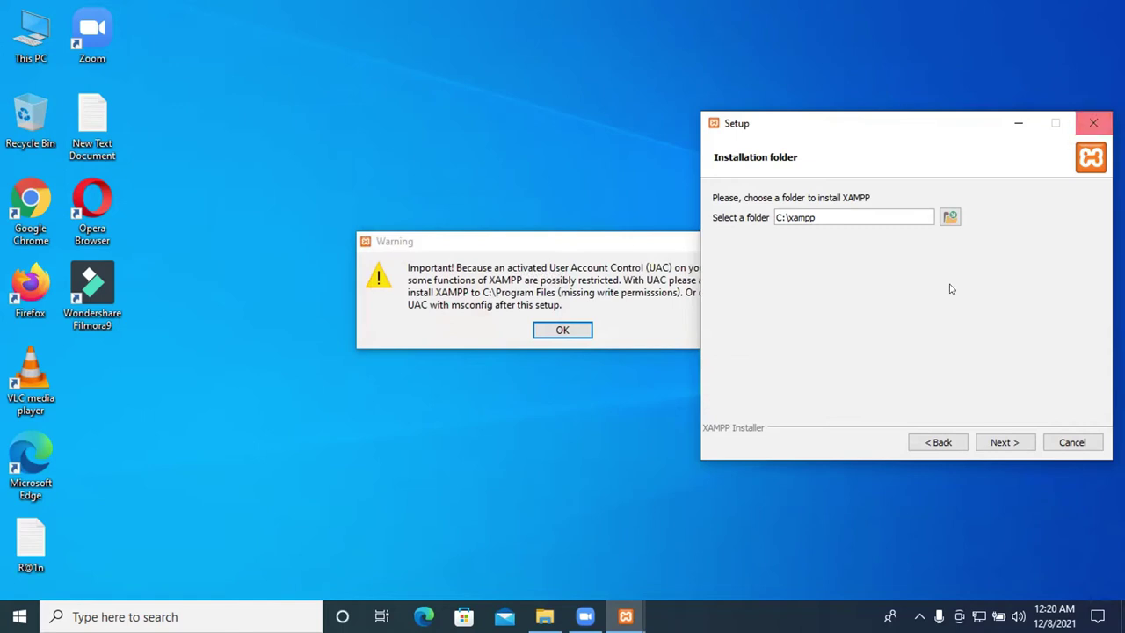
Accept the installation folder and language pages, dismissing the User Account Control warning
left_click(1002, 442)
left_click(1008, 442)
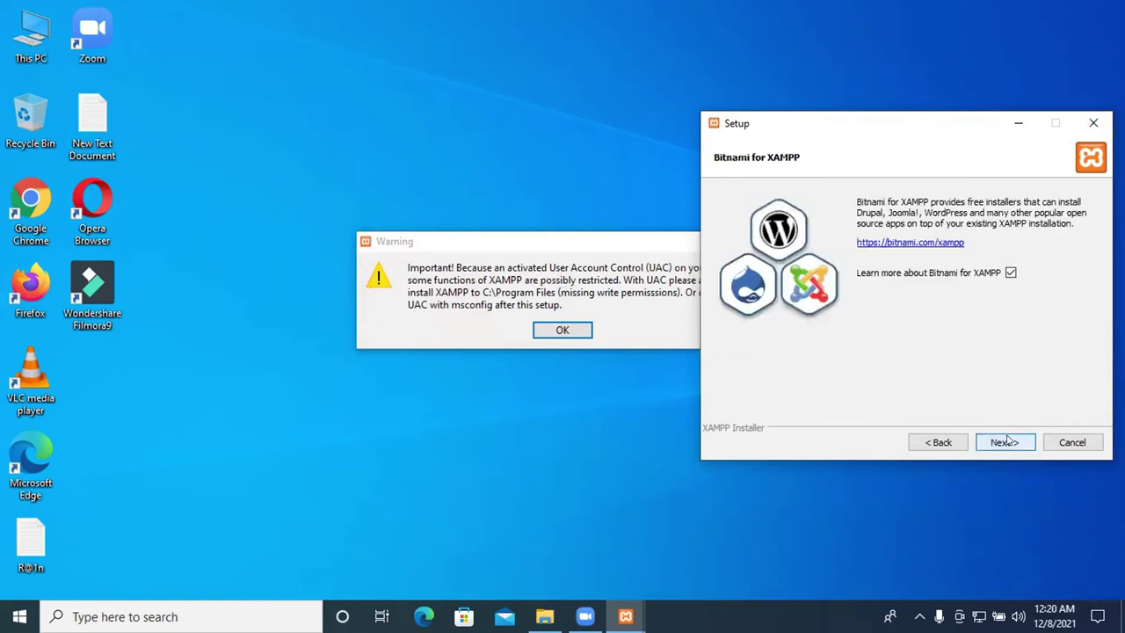
left_click(572, 331)
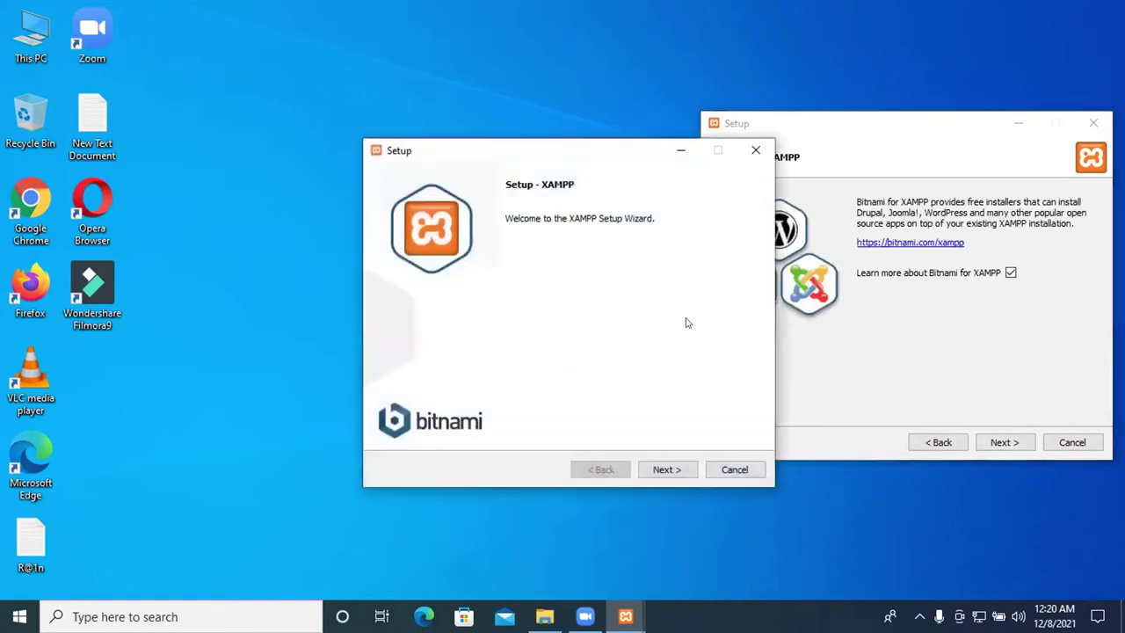
Abort the duplicate setup wizard and start installing past the Bitnami page
left_click(754, 152)
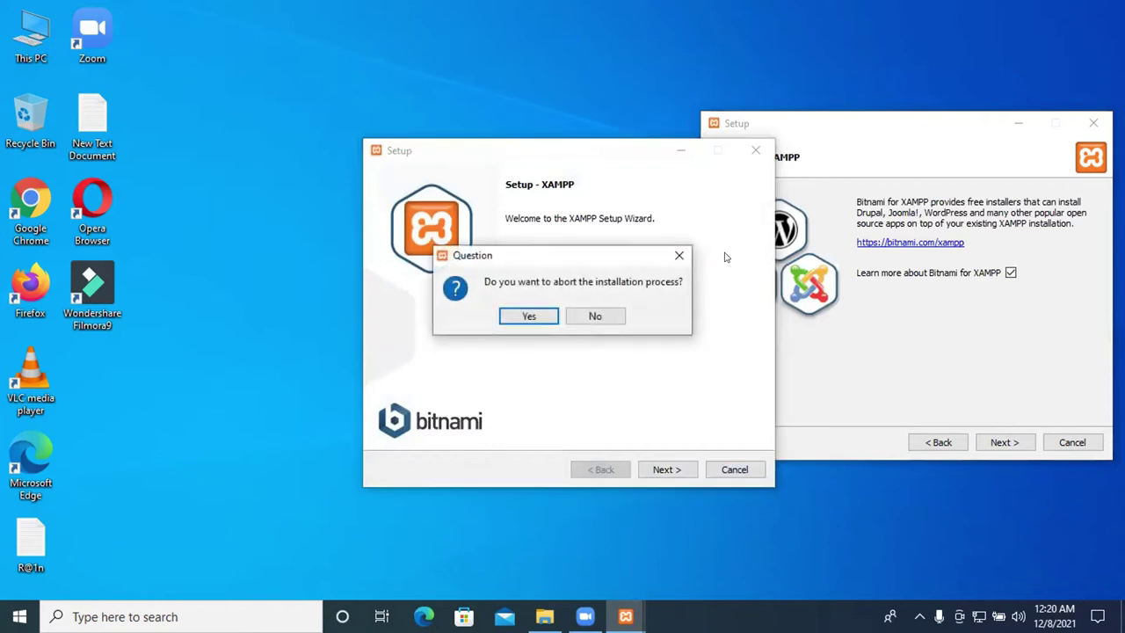
left_click(678, 255)
left_click(753, 151)
left_click(527, 316)
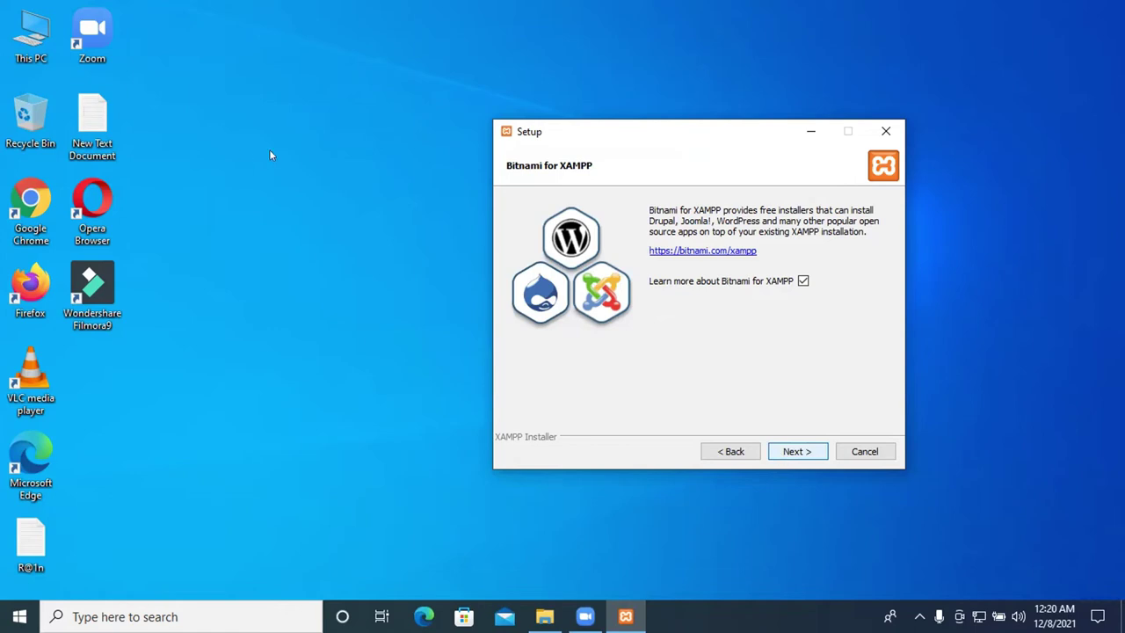
key("Return")
key("Return")
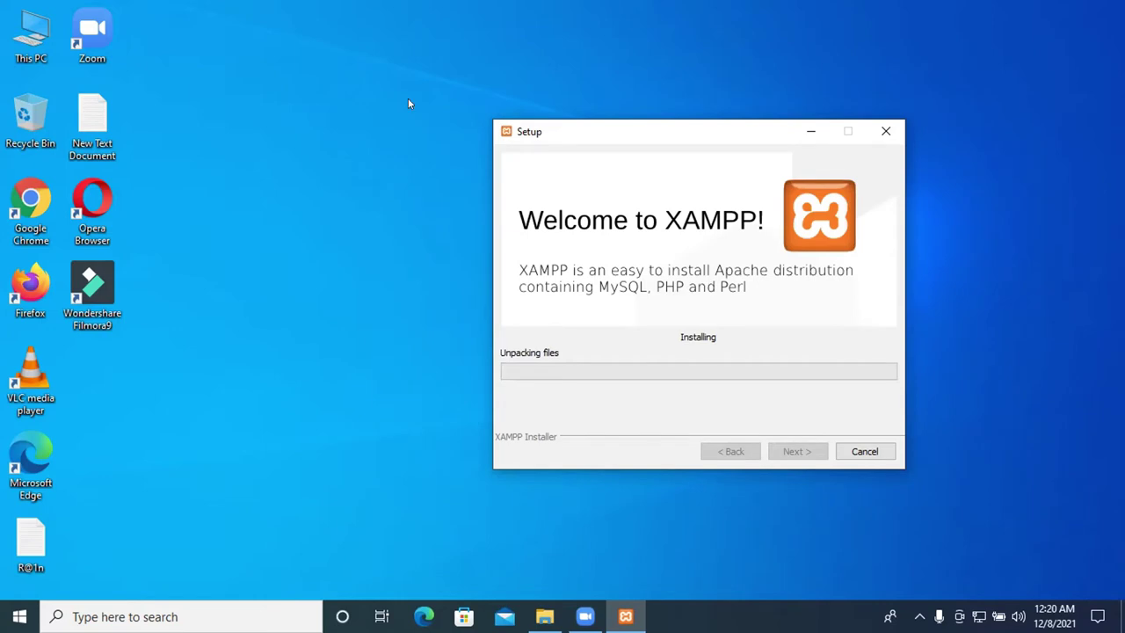
Open Local Disk (C:) in File Explorer and close the Bitnami web page while XAMPP installs
double_click(5, 44)
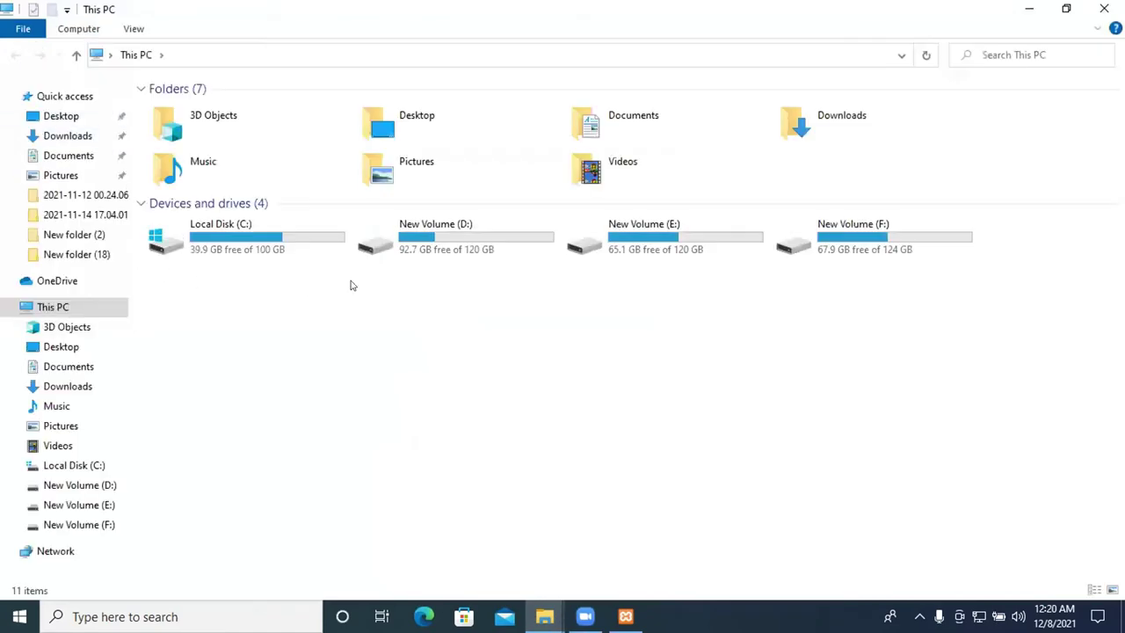
left_click(227, 242)
double_click(227, 243)
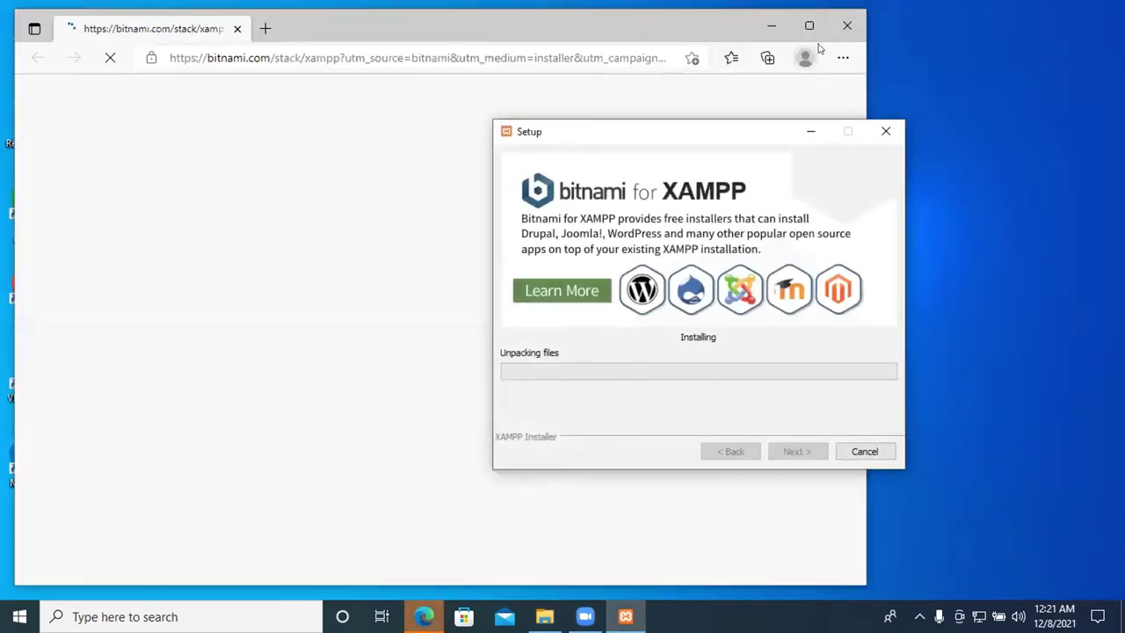
left_click(847, 27)
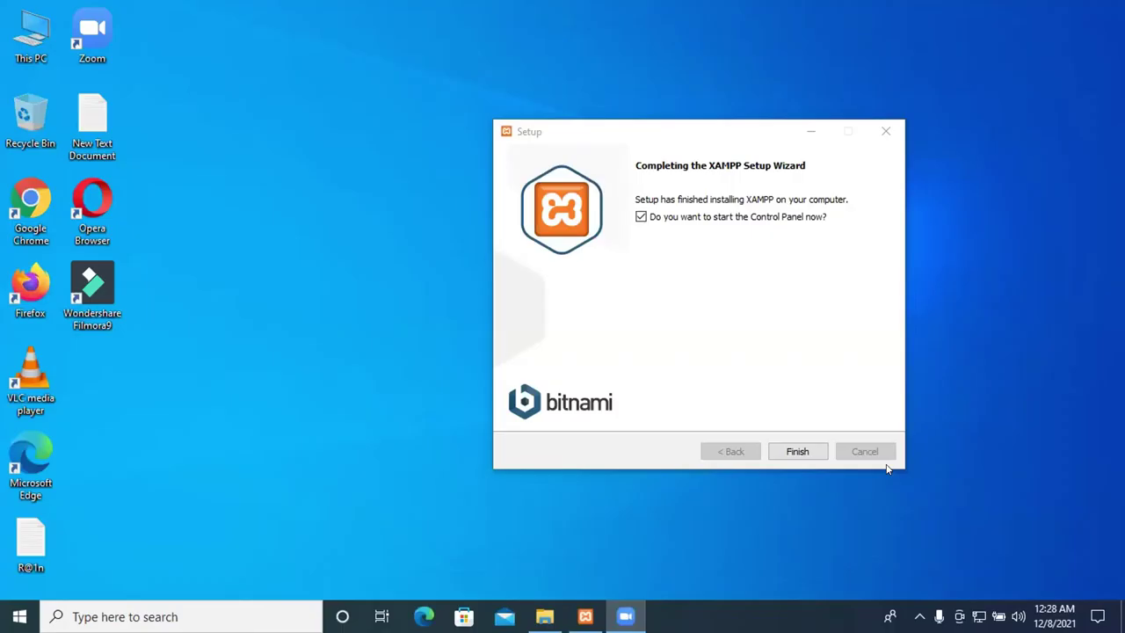
Finish setup to launch the Control Panel, then search Windows for 'localhost' and dismiss it
left_click(798, 452)
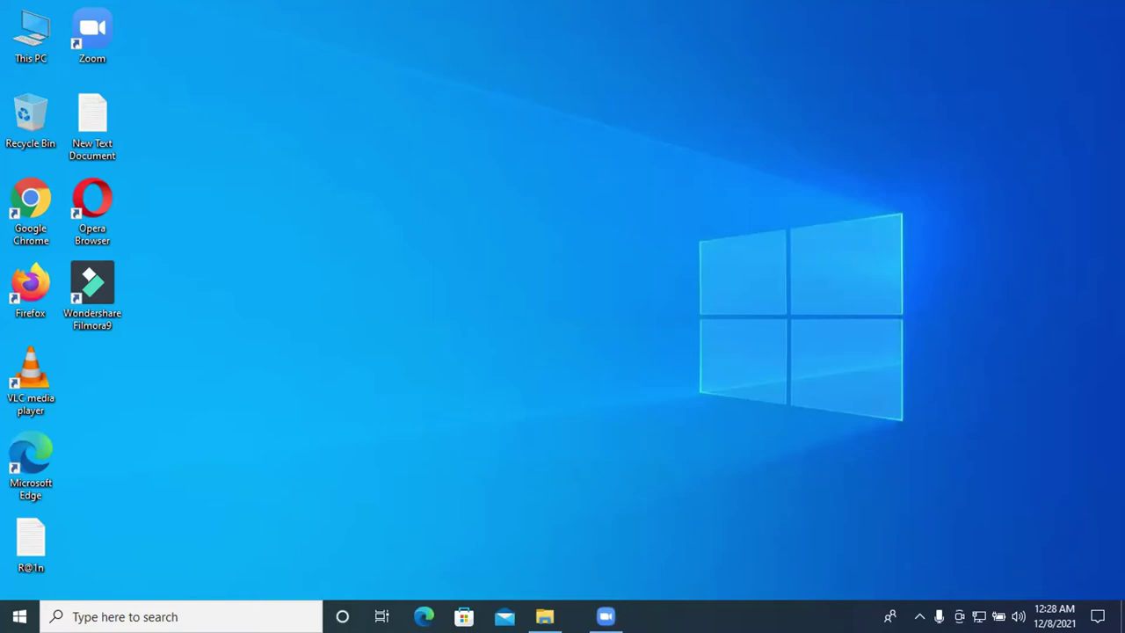
left_click(211, 607)
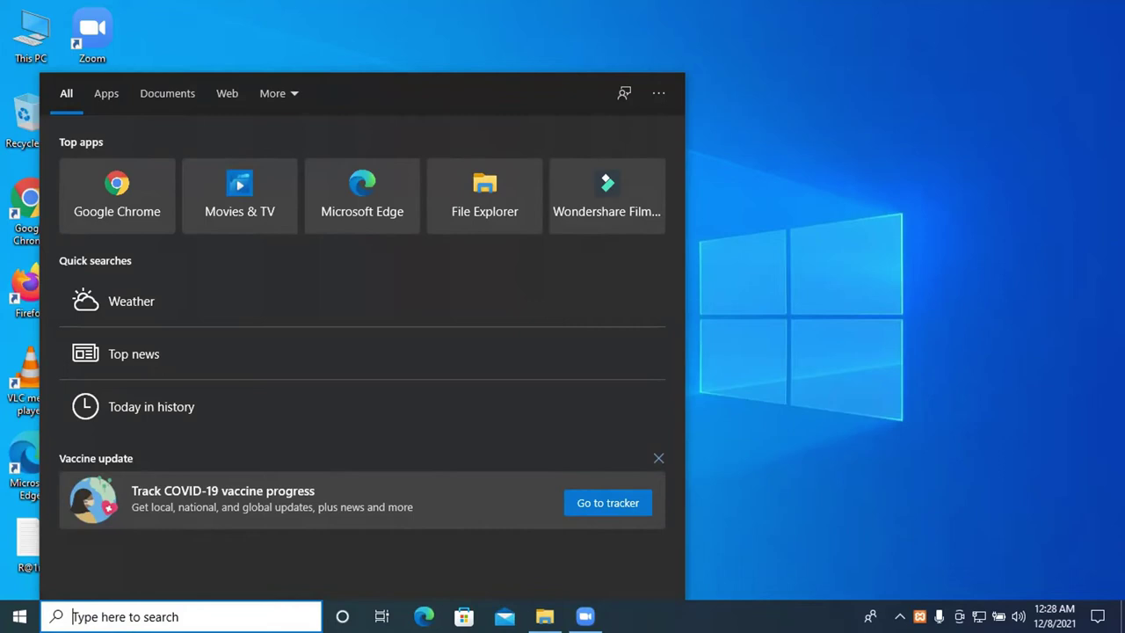
type("lo")
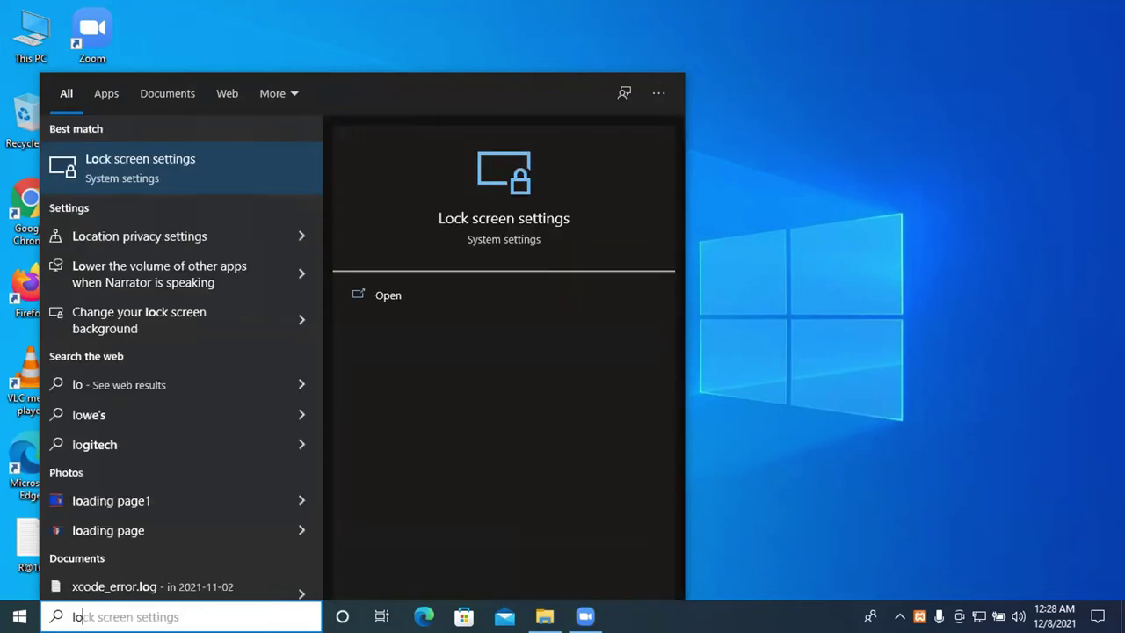
type("ca")
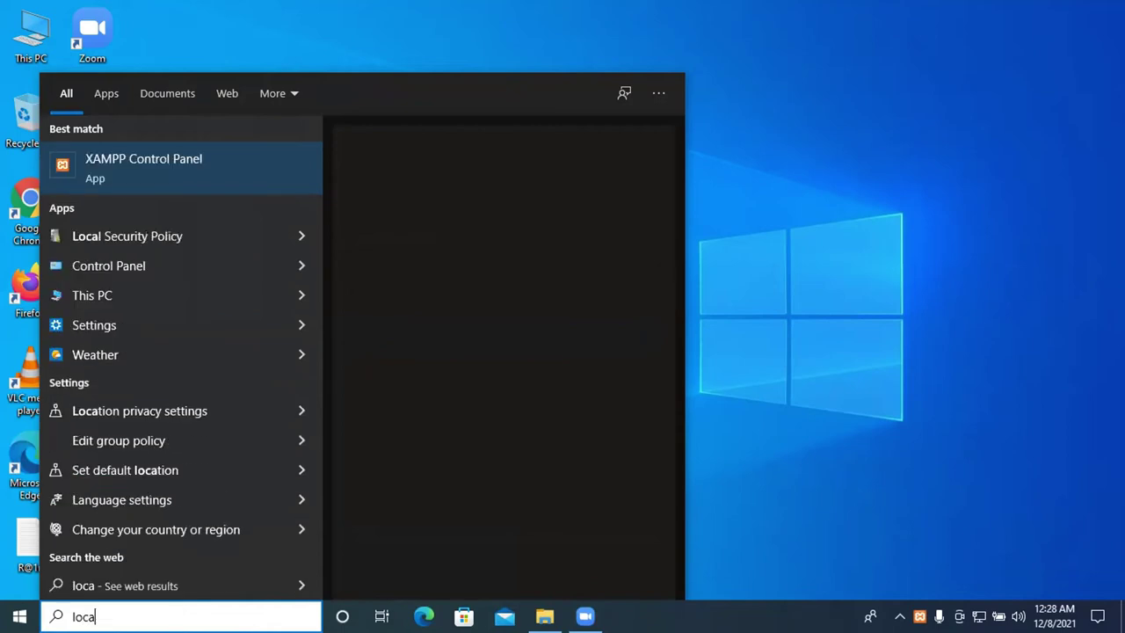
type("l")
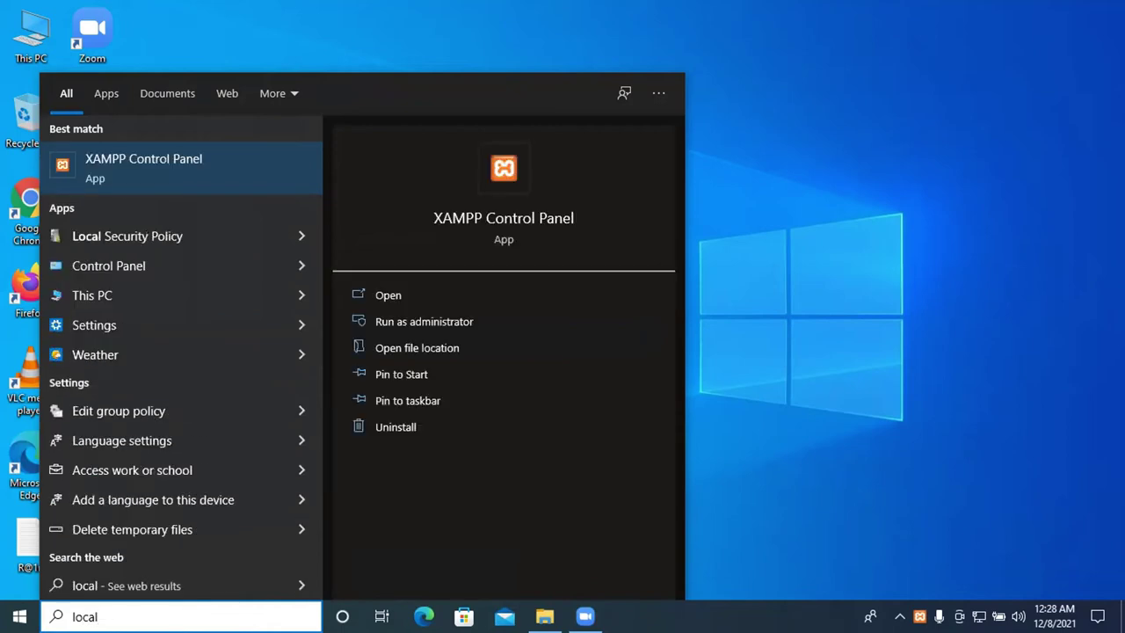
type("host")
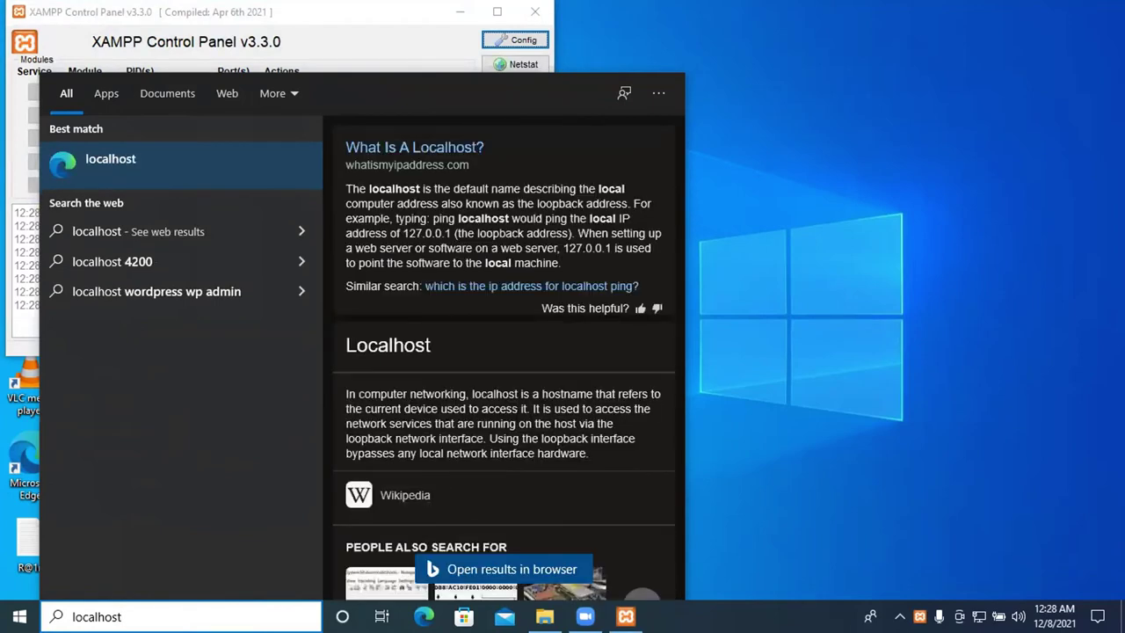
key("Escape")
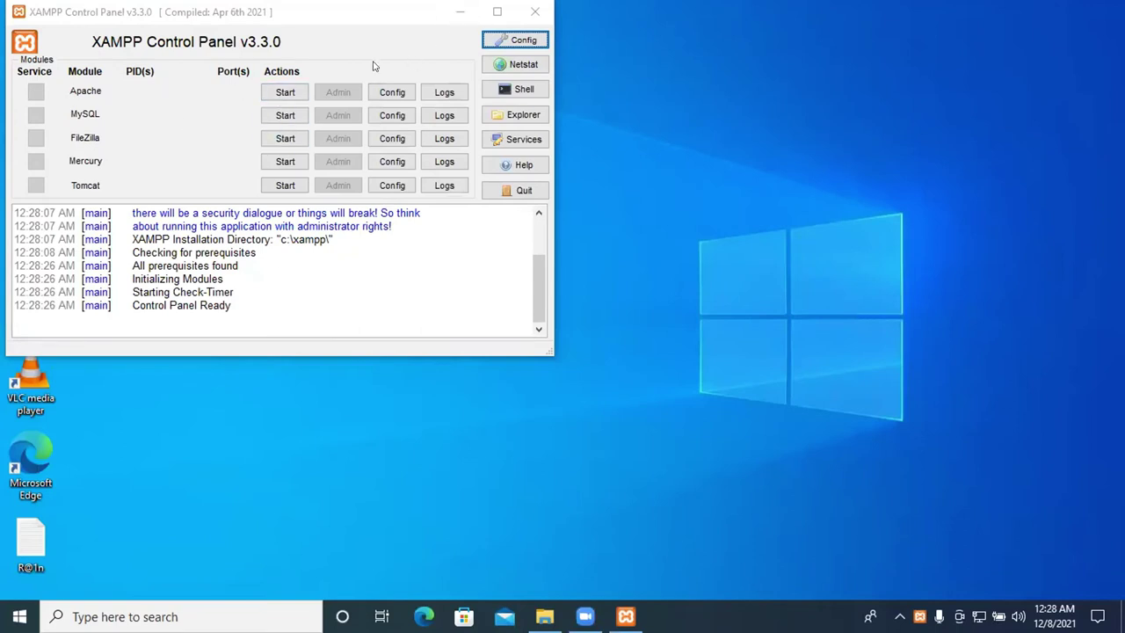
Start Apache and MySQL, then minimize the Control Panel to reveal the localhost dashboard
left_click(290, 94)
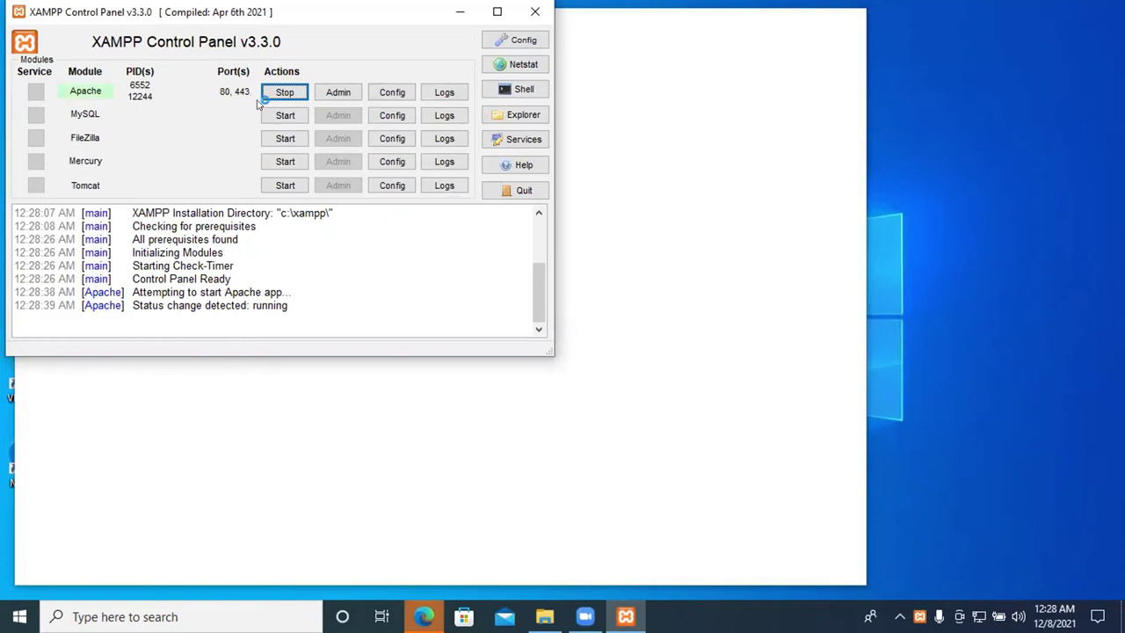
left_click(285, 115)
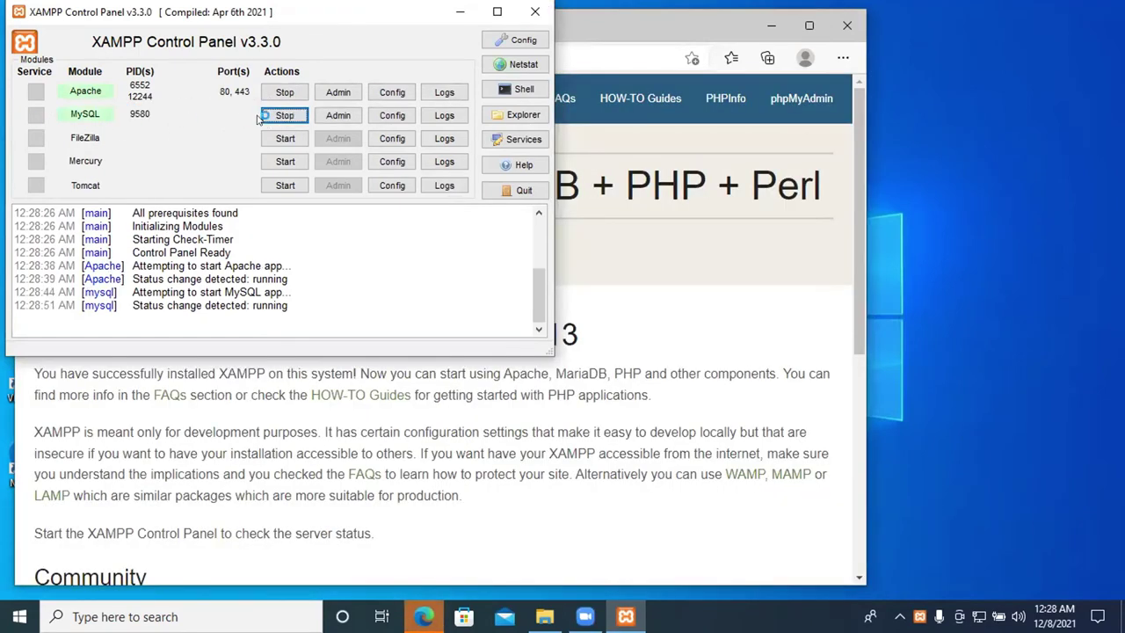
left_click(459, 11)
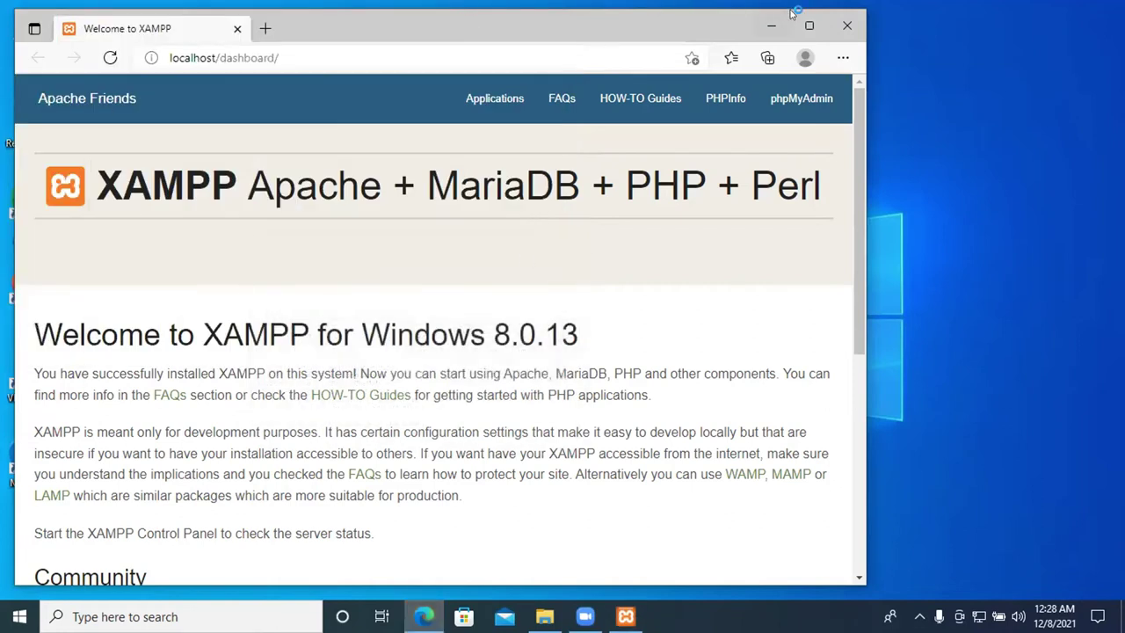
Maximize Edge, scroll through the XAMPP 8.0.13 dashboard and back, then minimize it
left_click(809, 26)
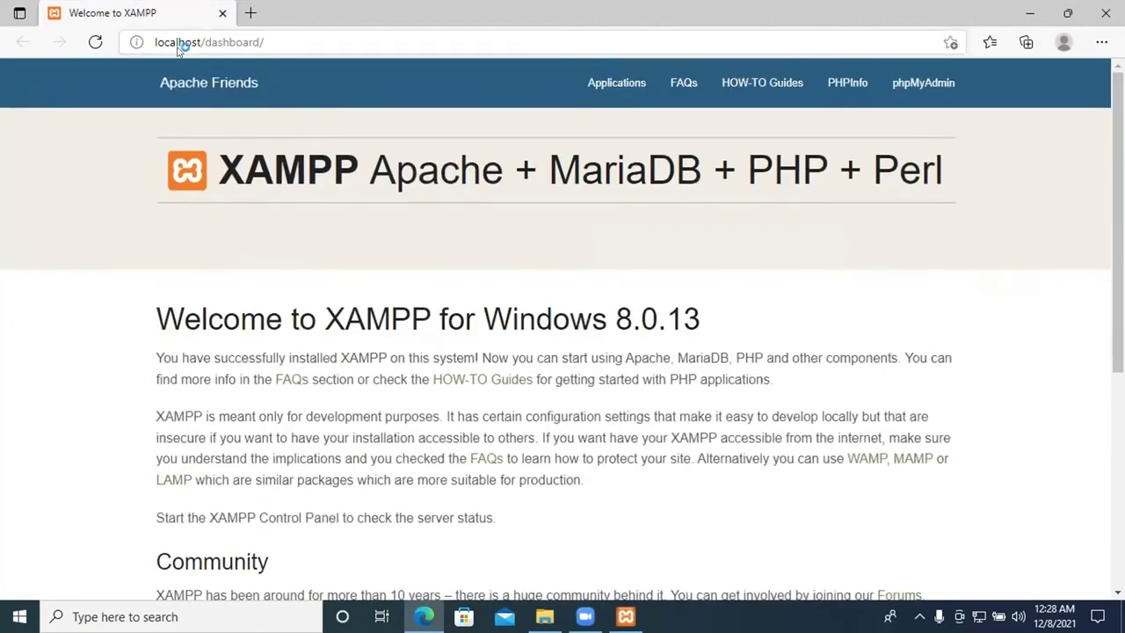
scroll(560, 229, "down", 5)
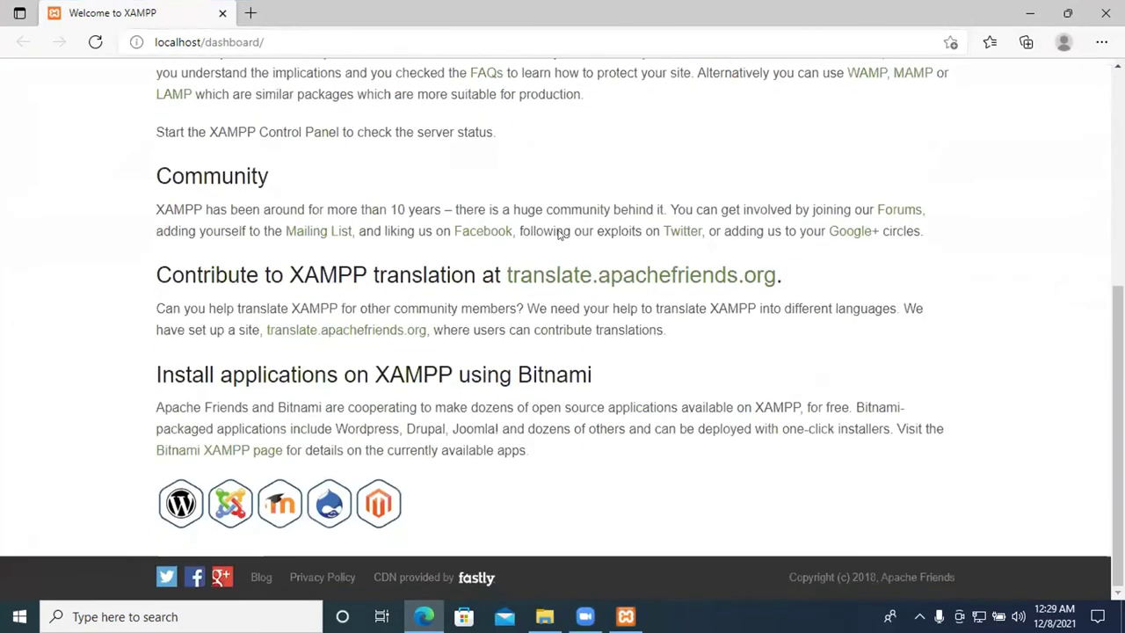
scroll(555, 238, "up", 5)
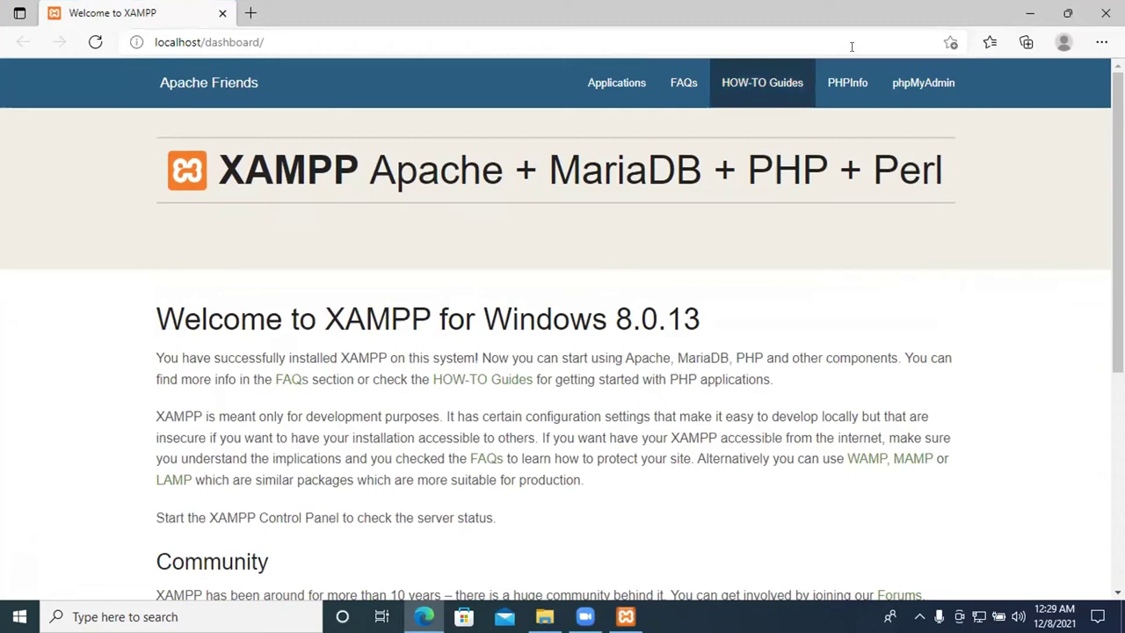
left_click(1027, 12)
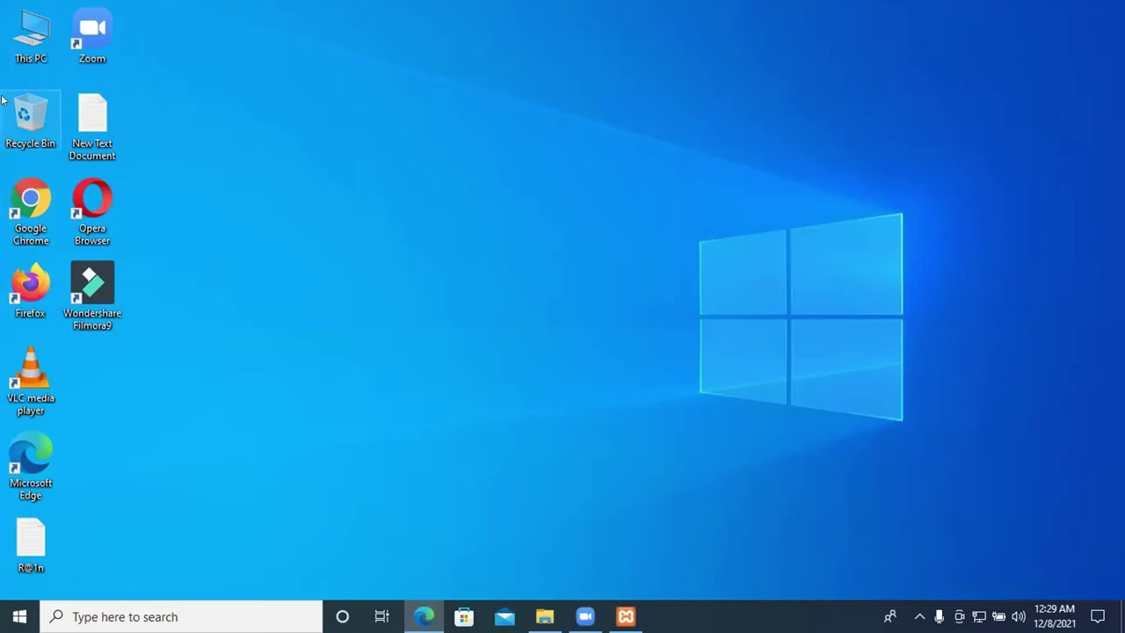
Open the C:\xampp\htdocs folder from This PC in File Explorer
double_click(13, 48)
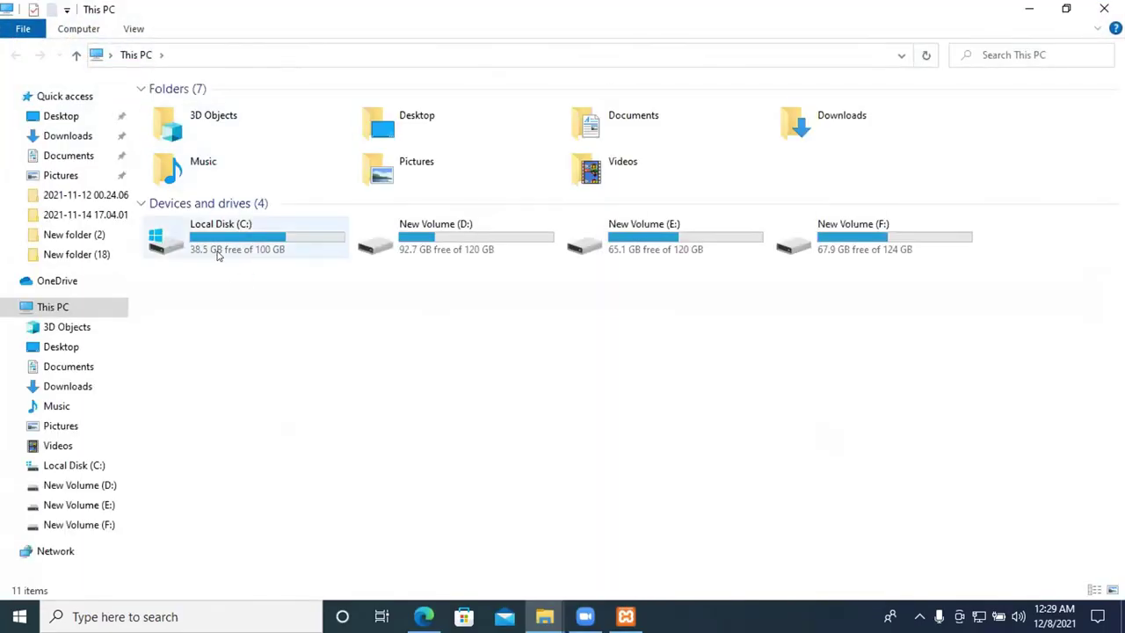
left_click(228, 251)
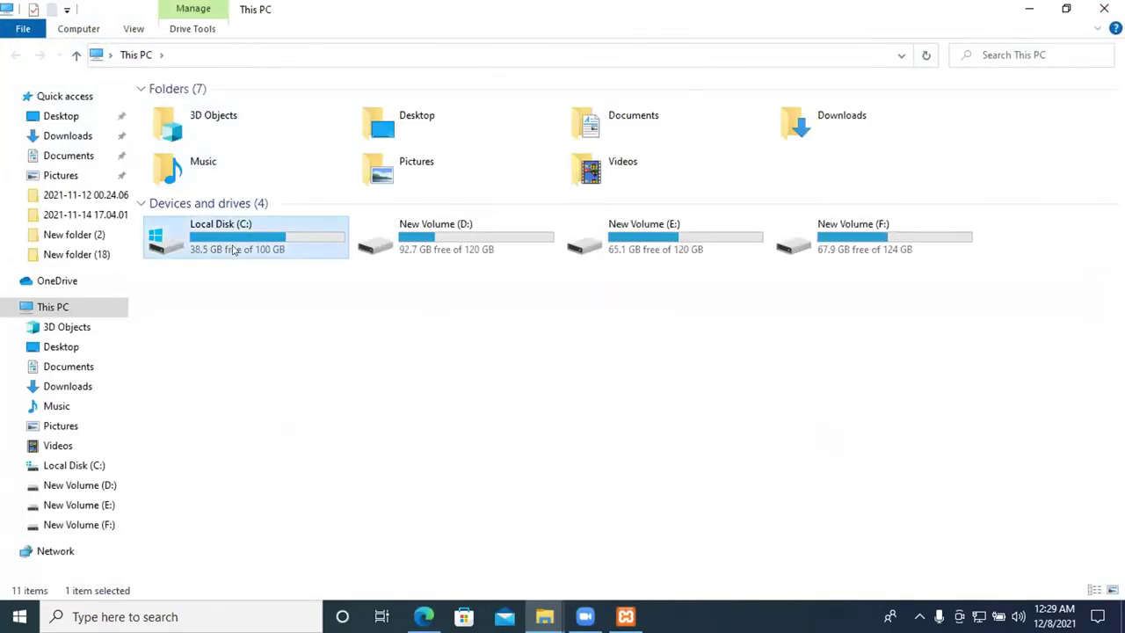
double_click(234, 251)
double_click(200, 231)
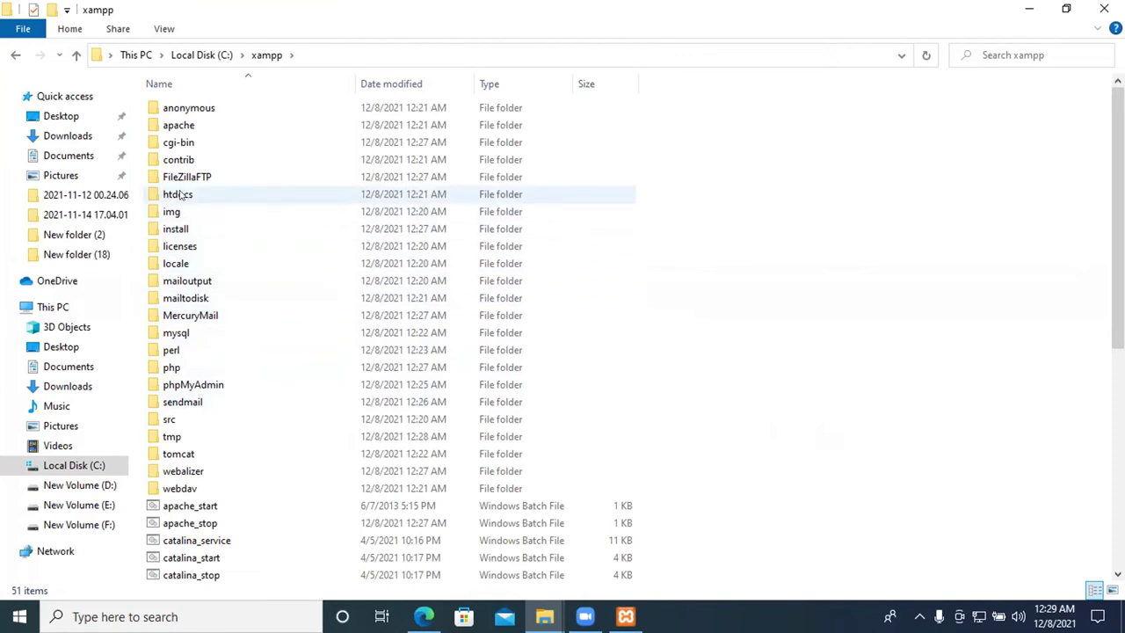
double_click(194, 194)
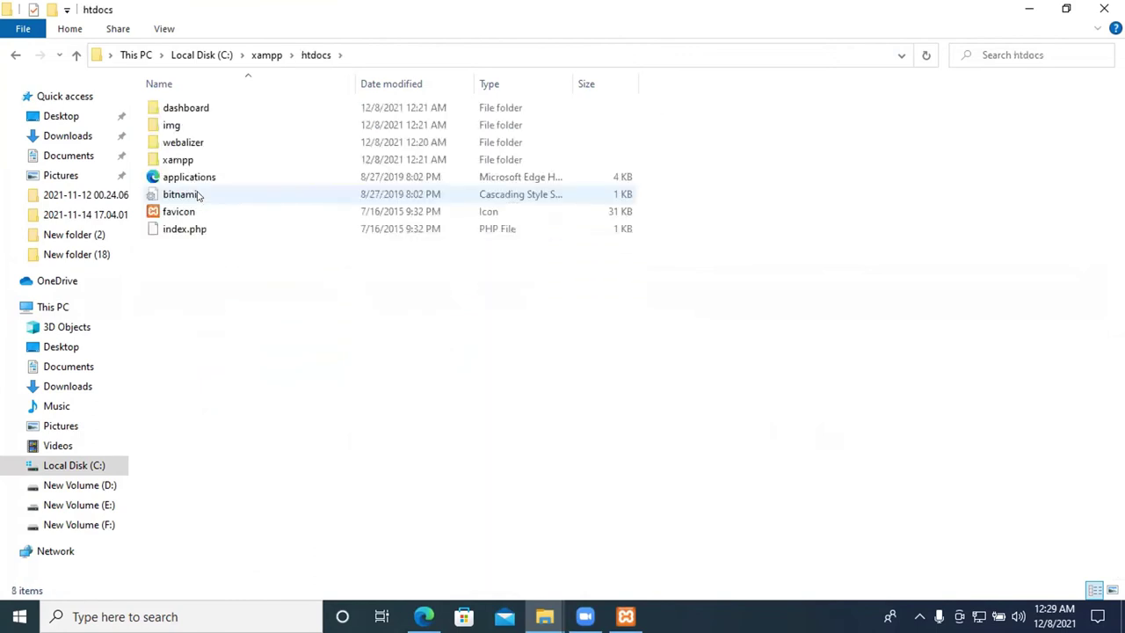
Delete all eight items in htdocs and minimize Explorer
left_click_drag(246, 305, 224, 104)
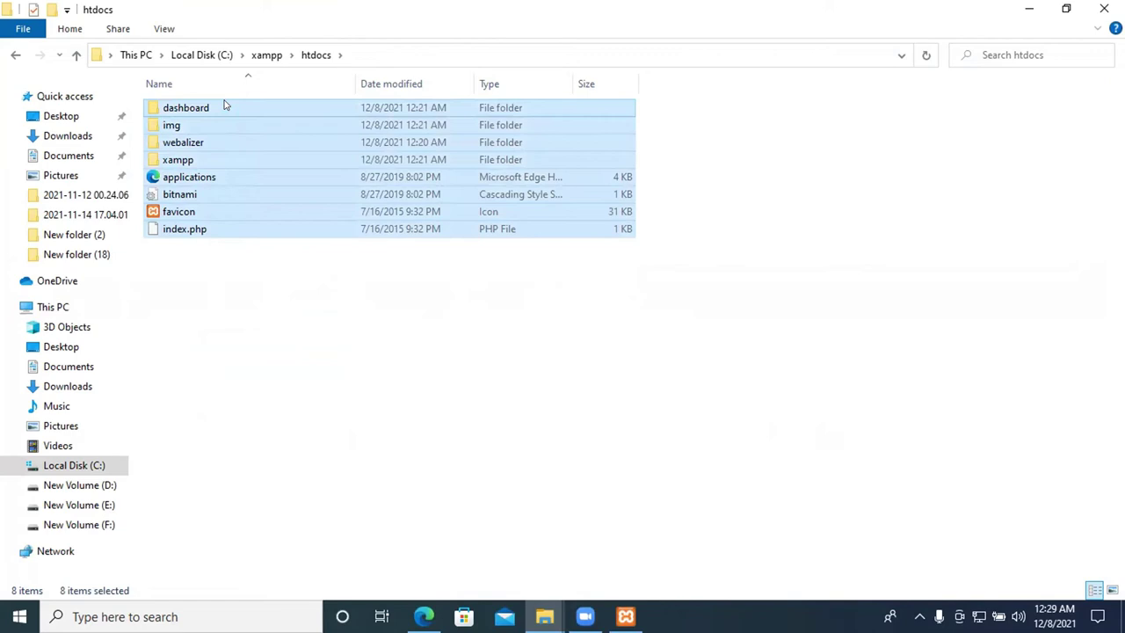
key("Delete")
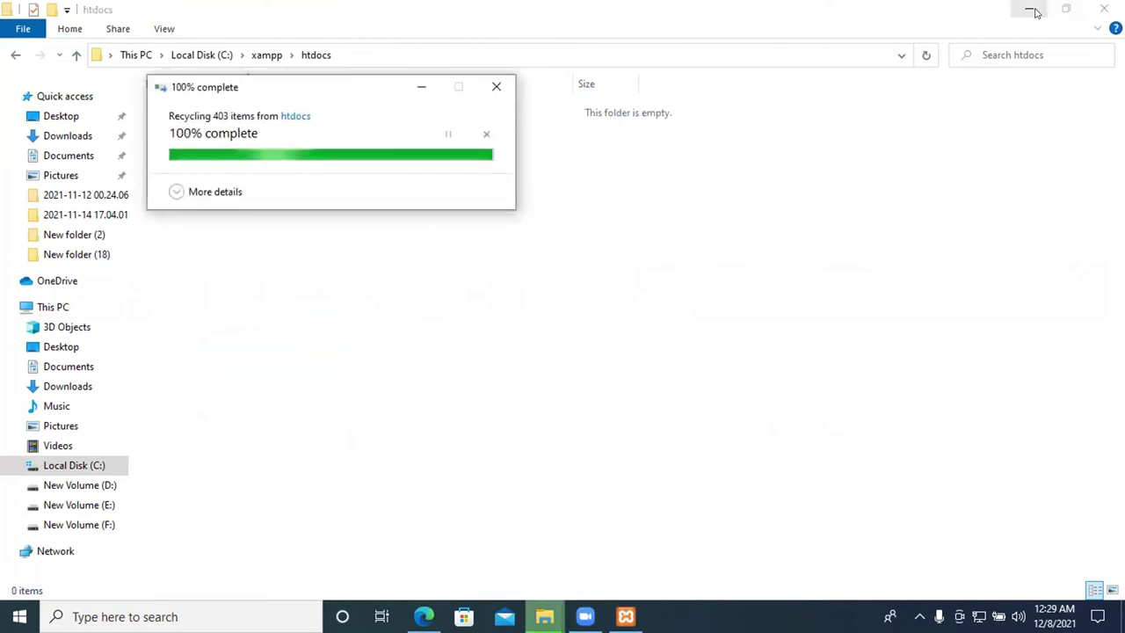
left_click(1032, 10)
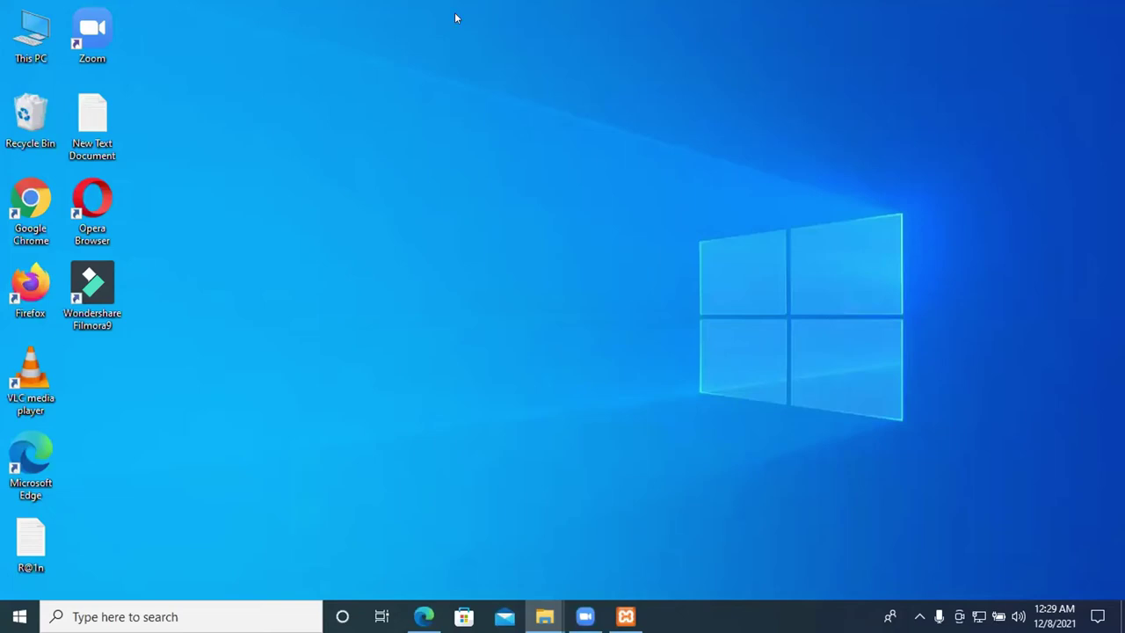
Reload localhost/dashboard in Edge to confirm the 404 Not Found page, then minimize it
left_click(424, 615)
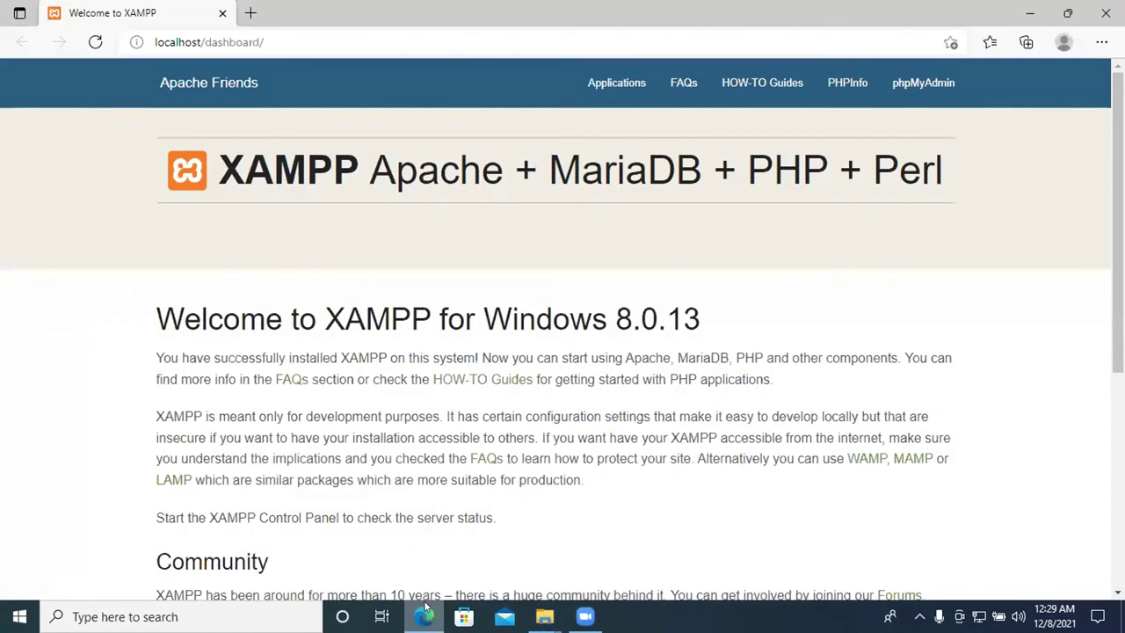
left_click(96, 42)
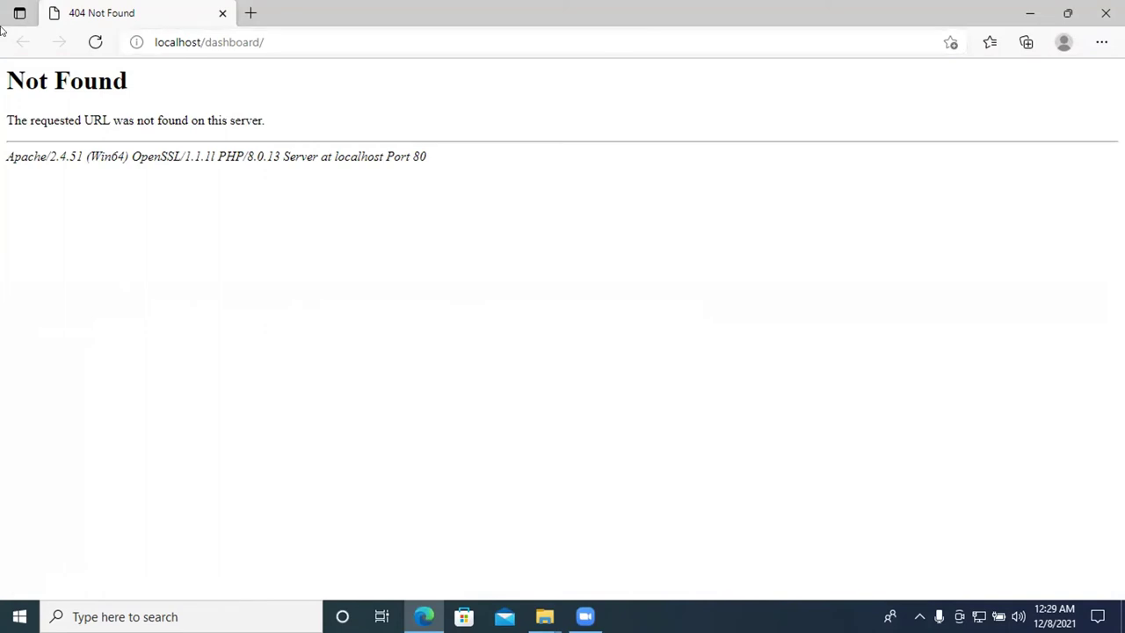
left_click(1030, 13)
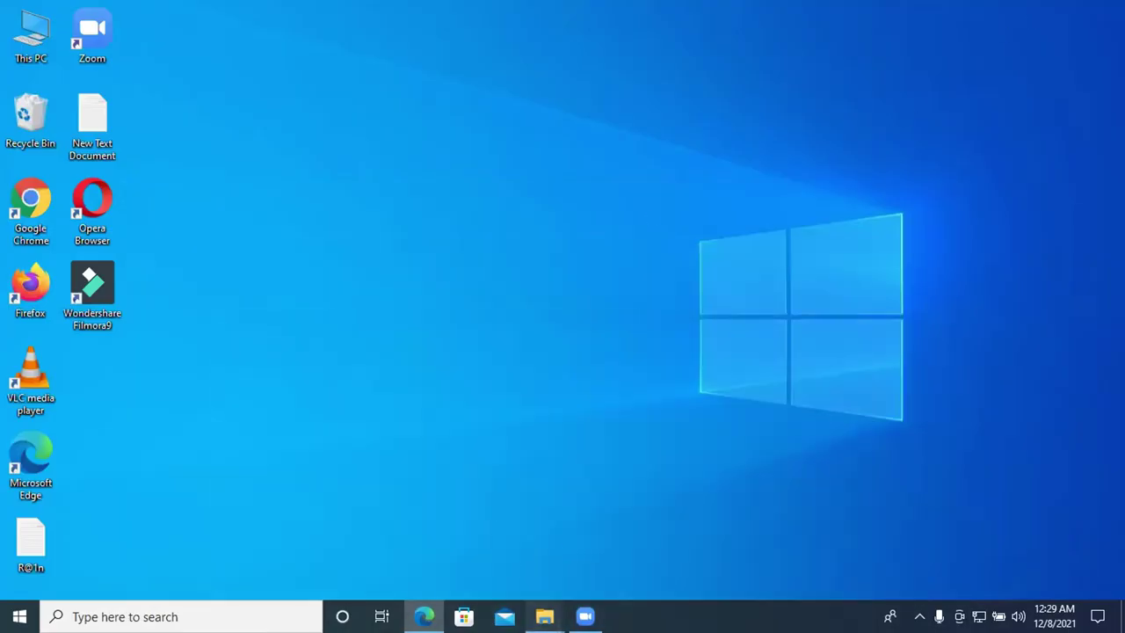
Restore the htdocs window and undo the deletion to bring its files back
mouse_move(545, 616)
left_click(614, 562)
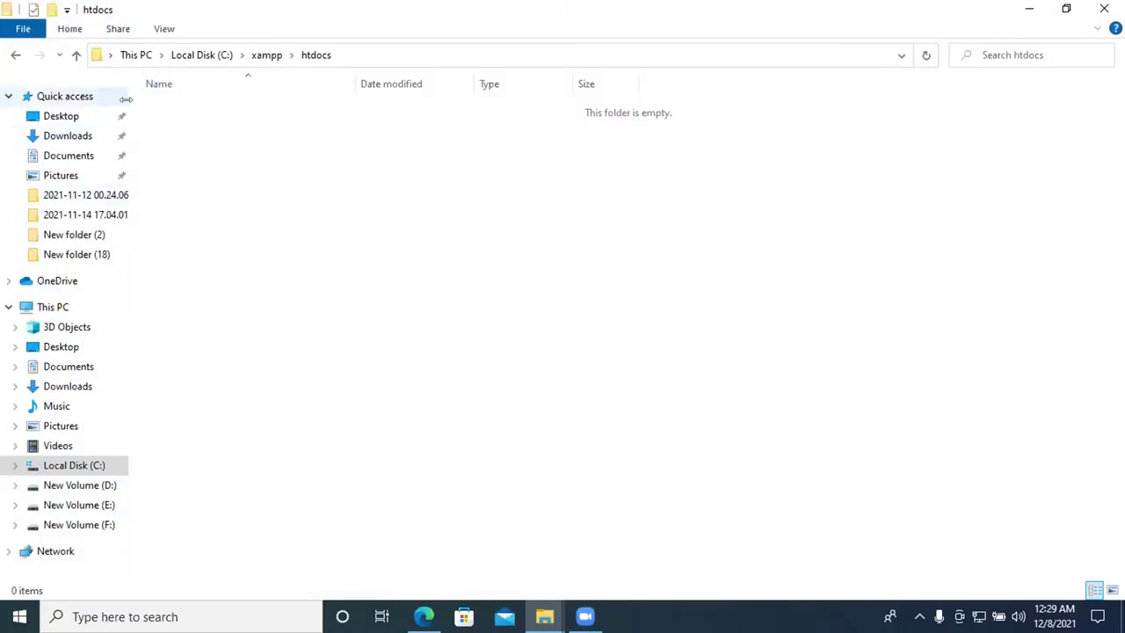
key("ctrl+z")
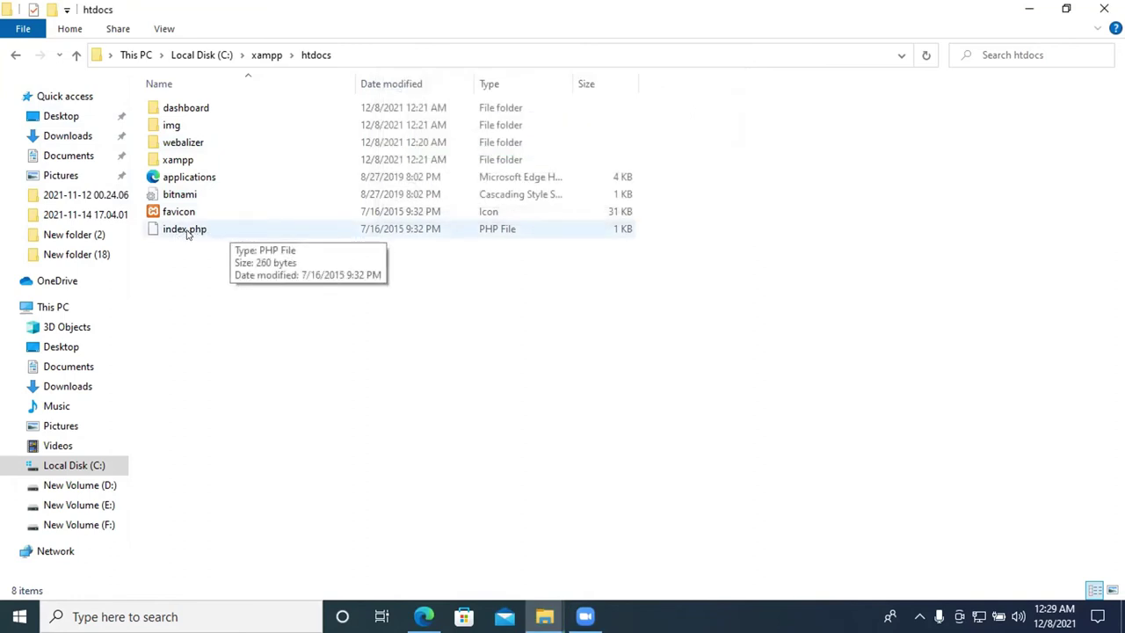
Delete all eight htdocs items again, sending them to the Recycle Bin
left_click_drag(218, 286, 202, 104)
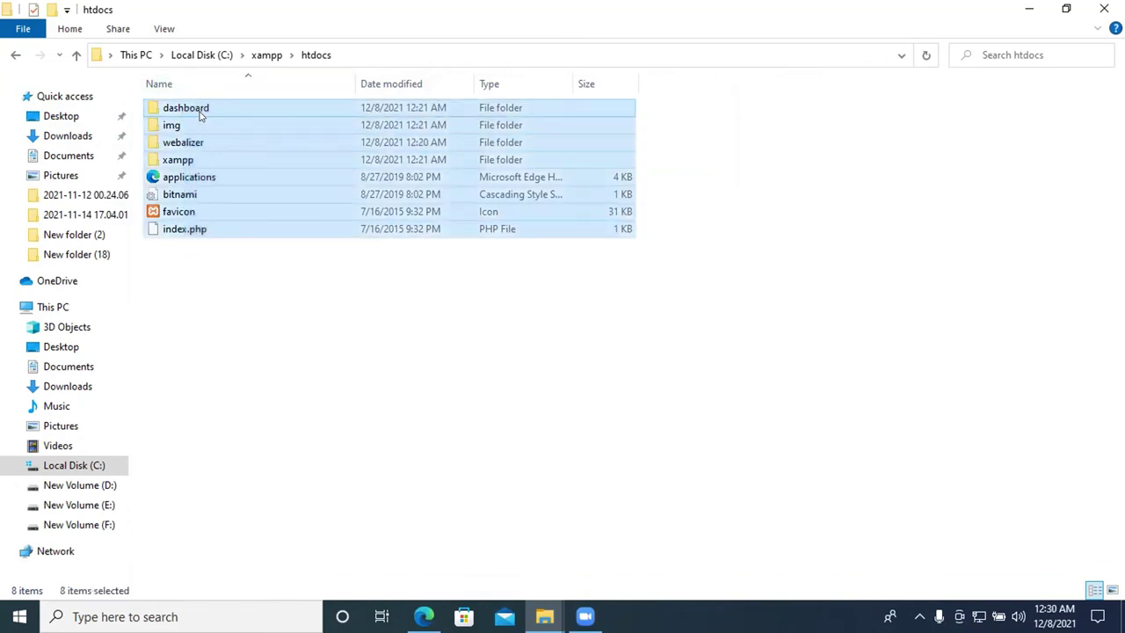
key("shift+F10")
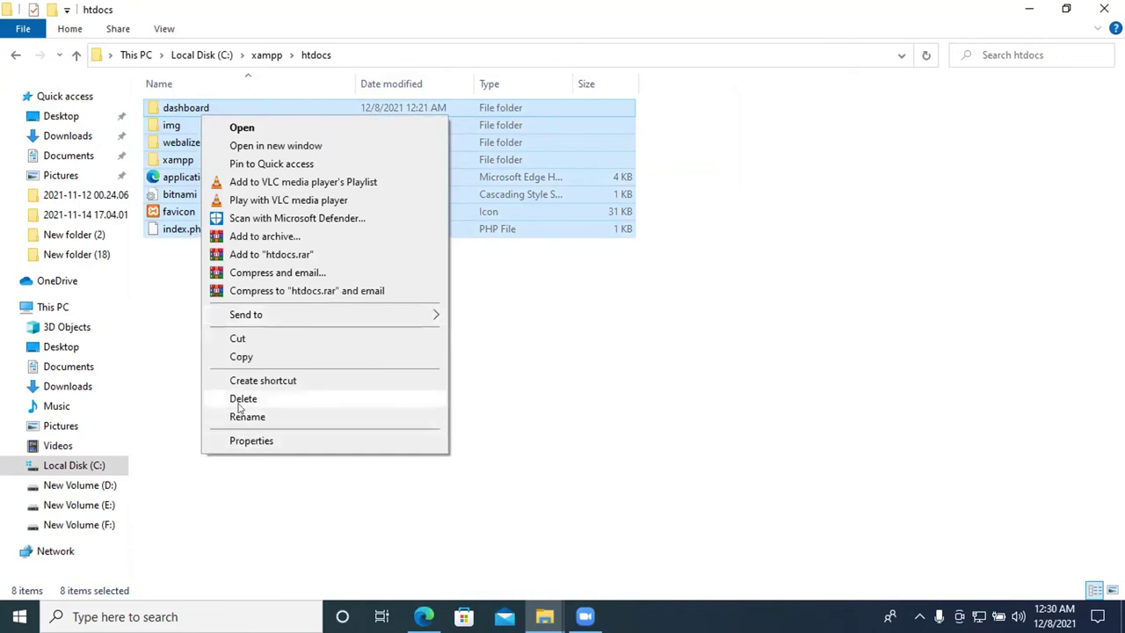
left_click(236, 400)
right_click(227, 157)
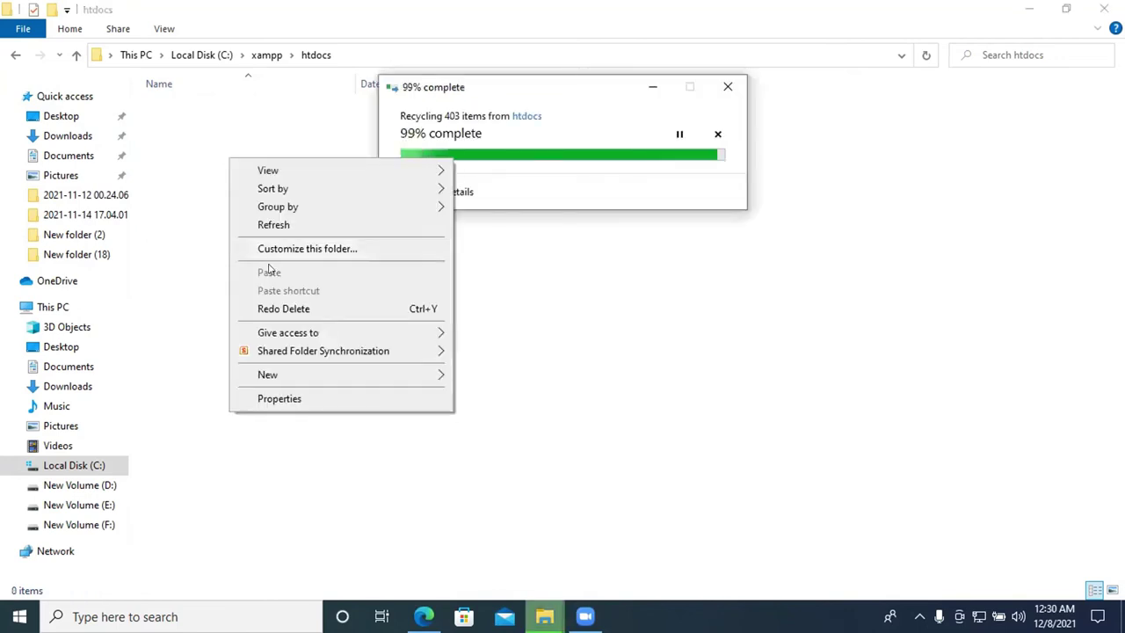
right_click(186, 116)
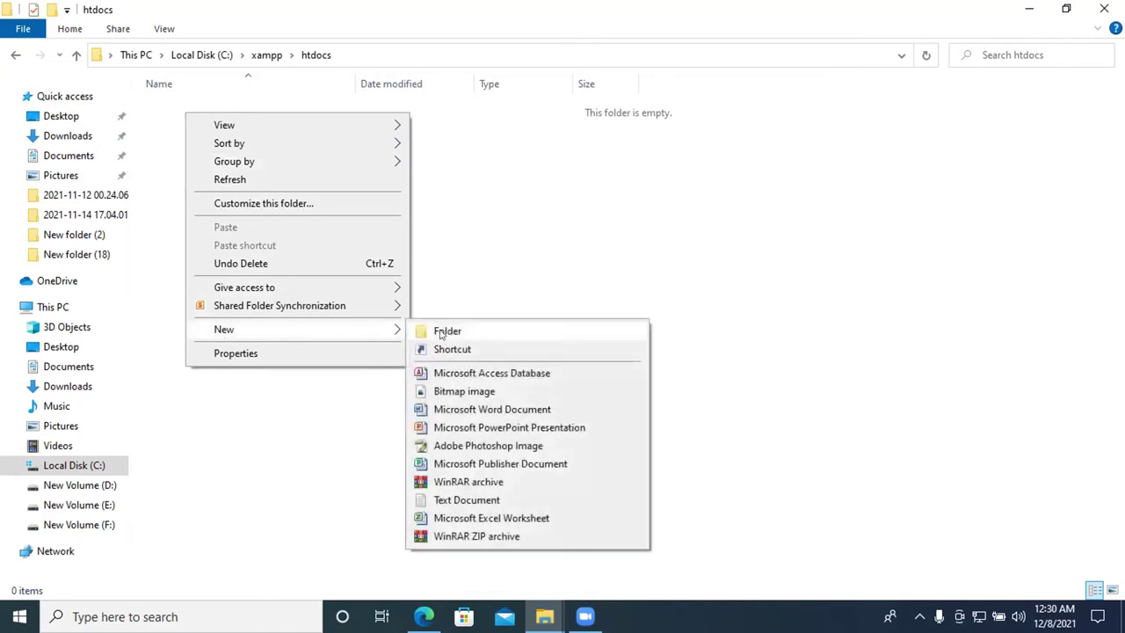
Create a new folder named freelancer_raju in htdocs, then return to Edge
left_click(439, 331)
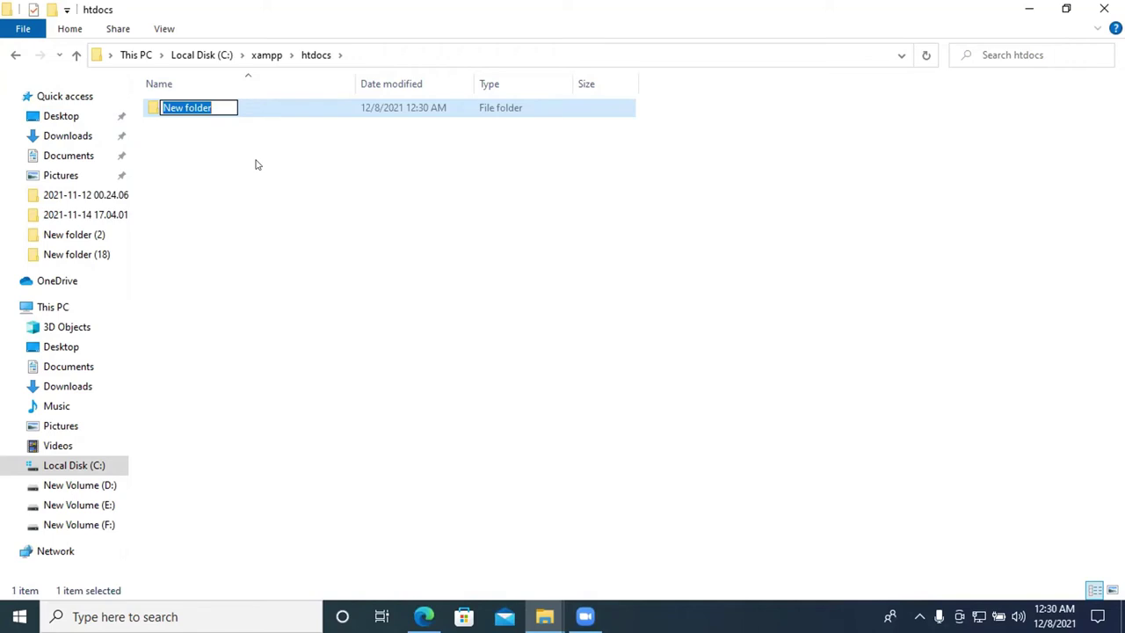
type("freelancer")
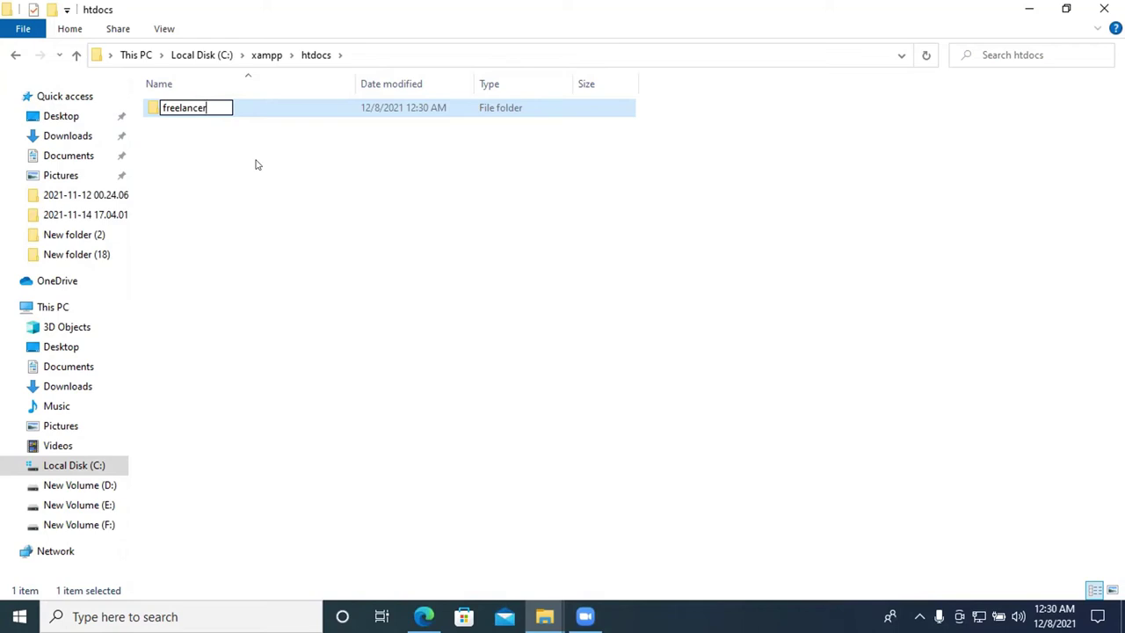
type("_raju")
left_click(254, 165)
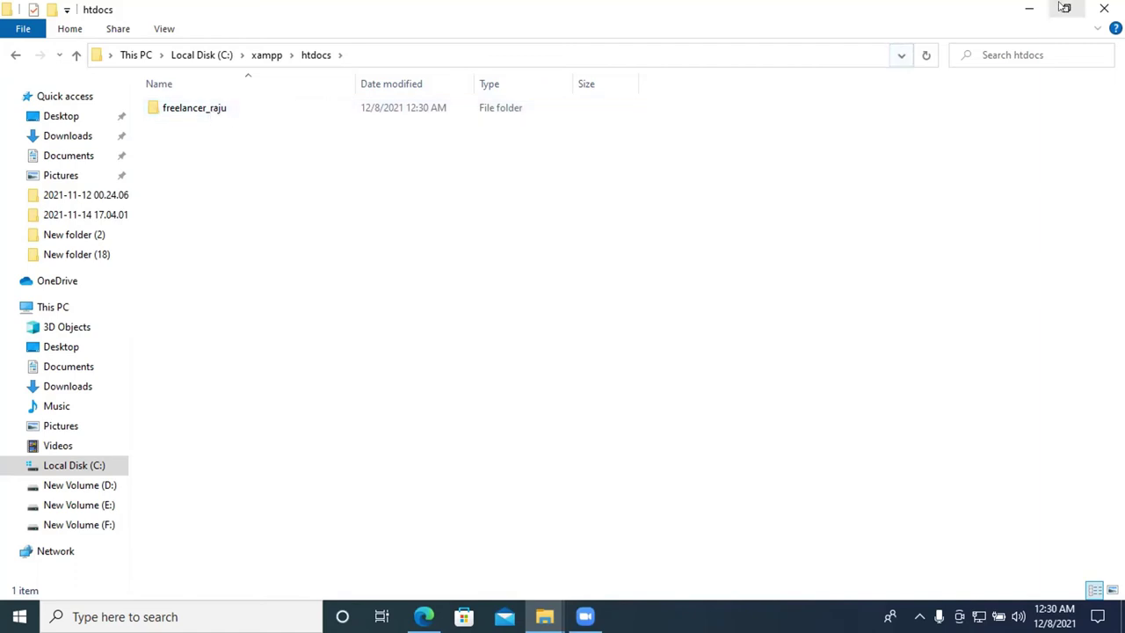
left_click(1029, 8)
left_click(424, 616)
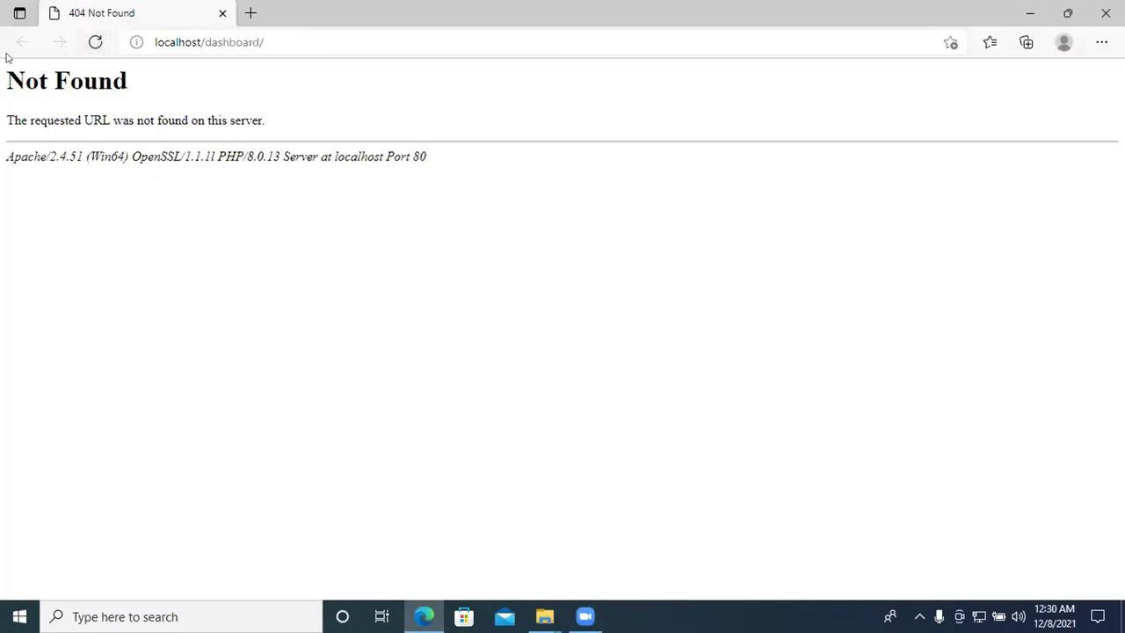
Reopen localhost from Windows search, view the empty freelancer_raju/ listing, then minimize Edge
left_click(96, 41)
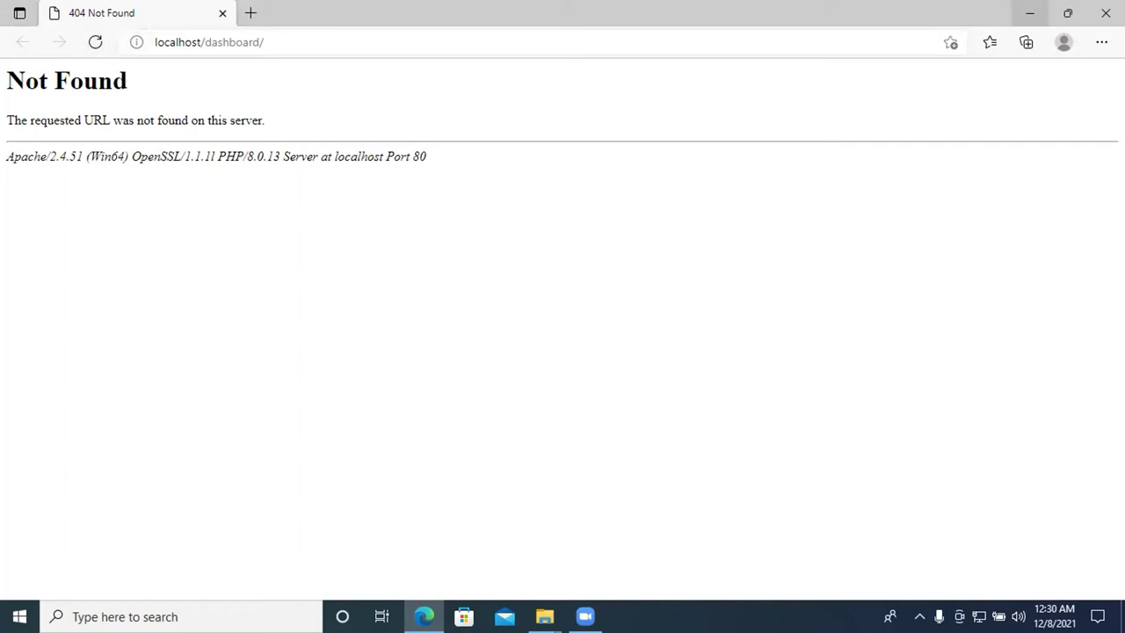
left_click(1106, 12)
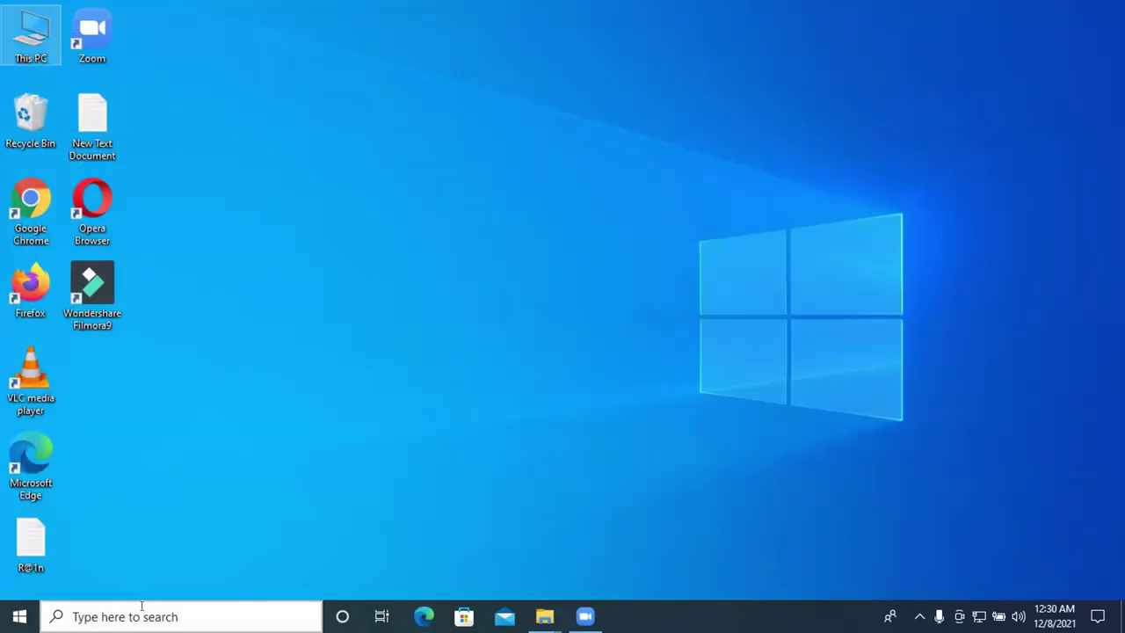
left_click(141, 616)
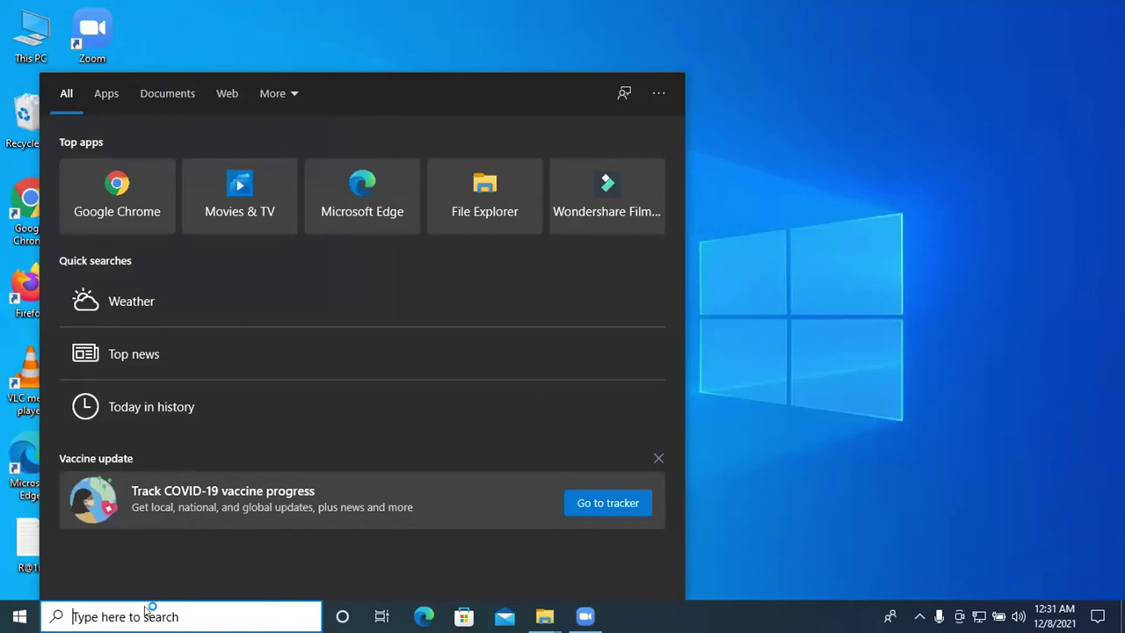
type("local")
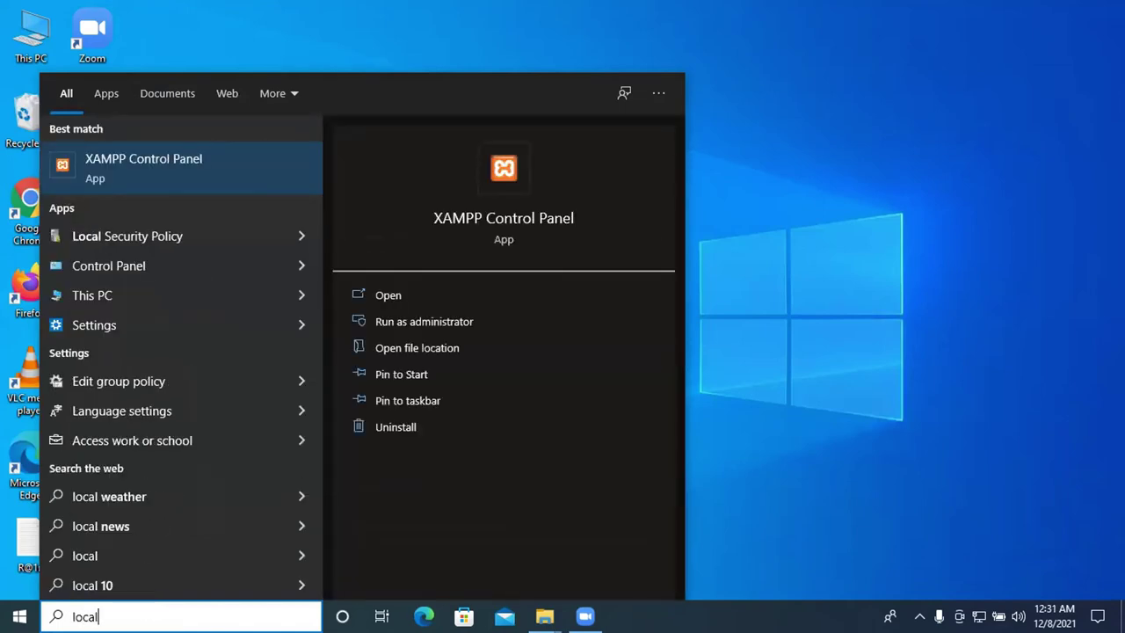
type("host")
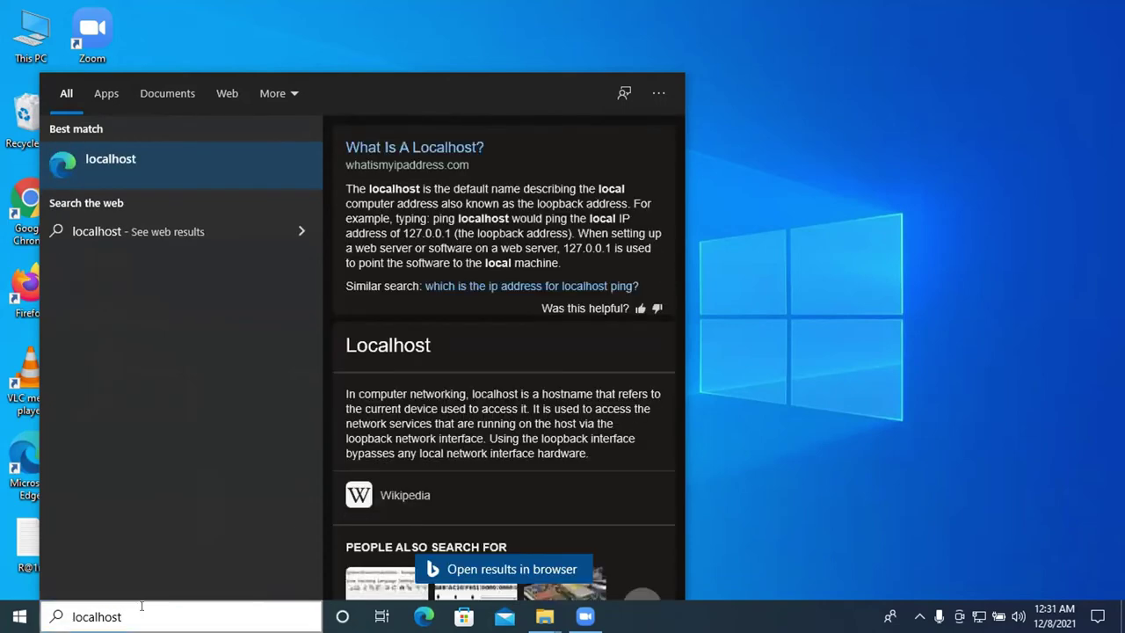
key("Return")
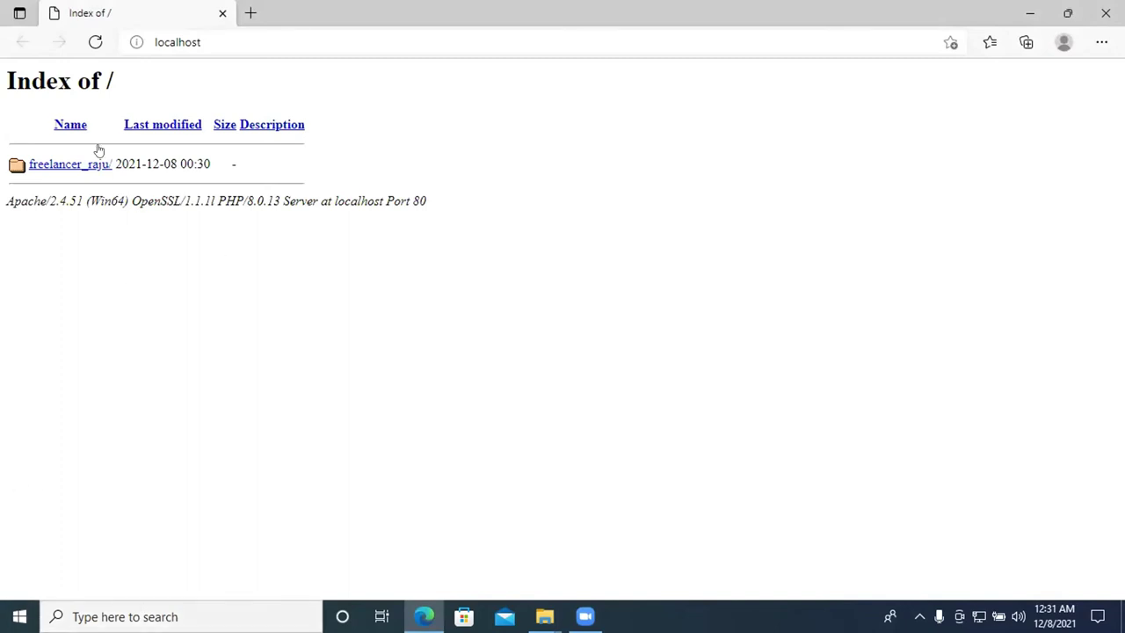
left_click(39, 167)
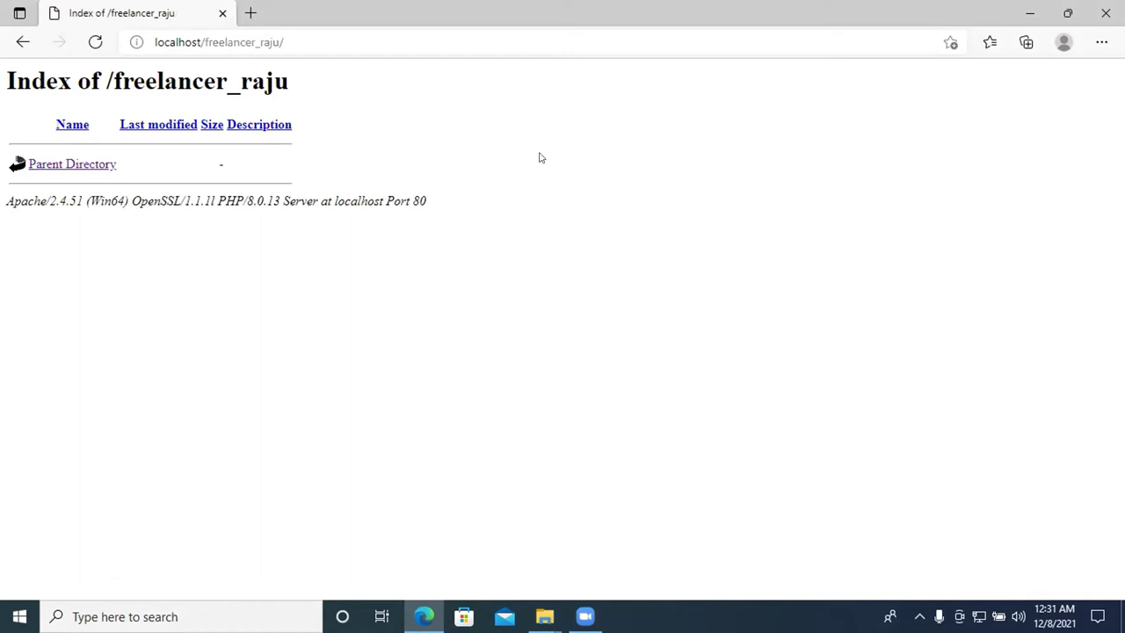
left_click(1030, 14)
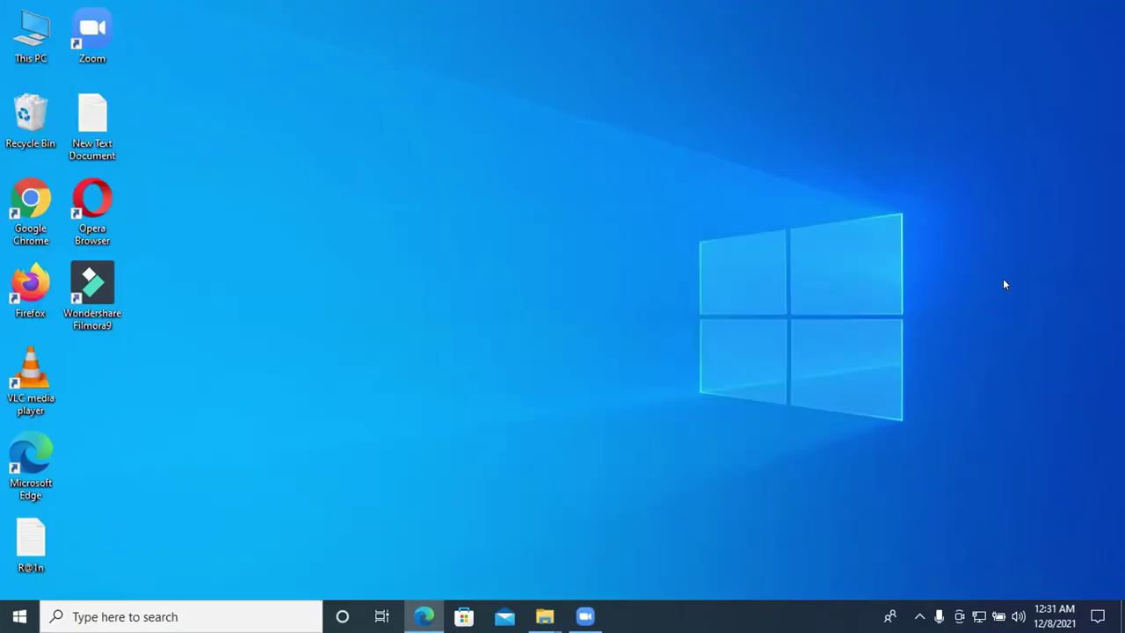
Empty the Recycle Bin permanently
right_click(19, 116)
left_click(88, 143)
left_click(627, 322)
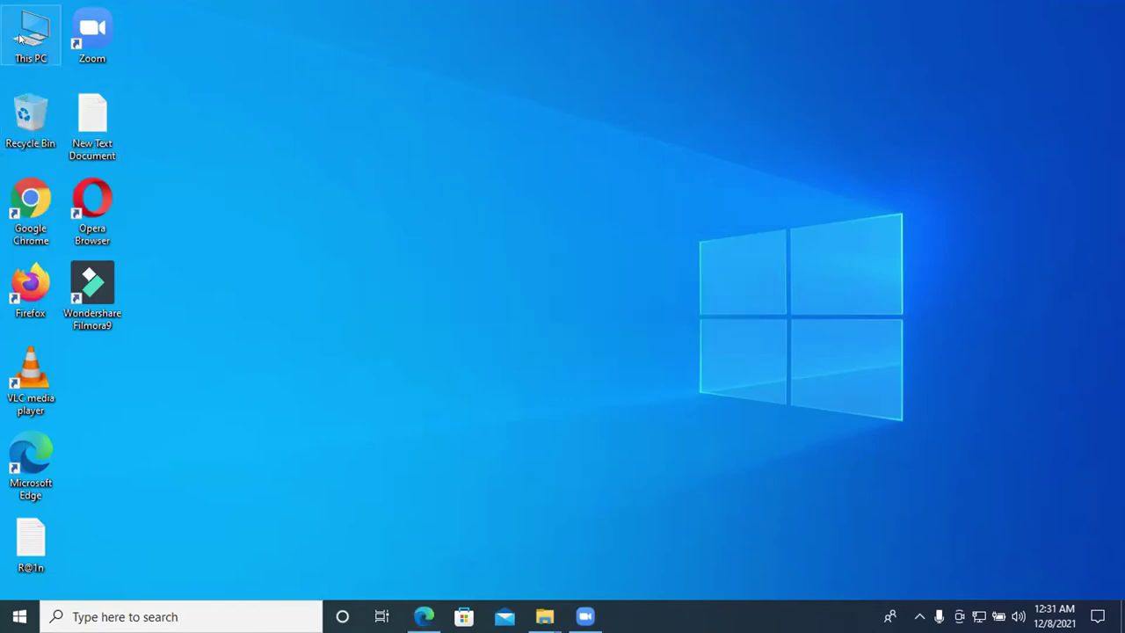
Copy the wordpress-5.8.2 ZIP file from the Downloads folder
double_click(21, 39)
double_click(846, 125)
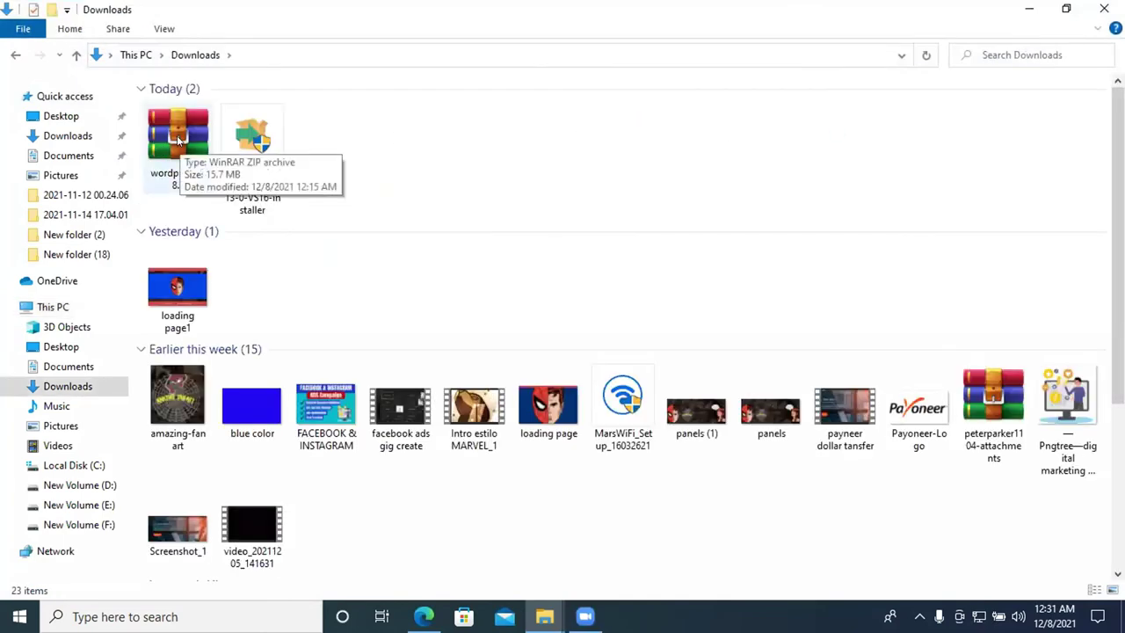
left_click(167, 134)
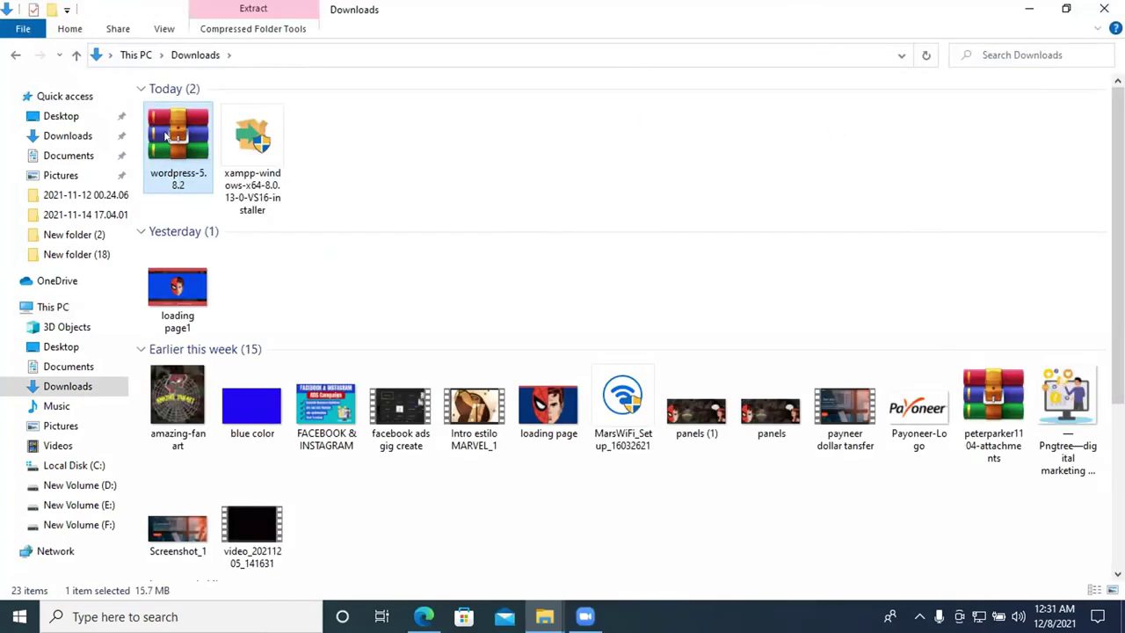
right_click(167, 132)
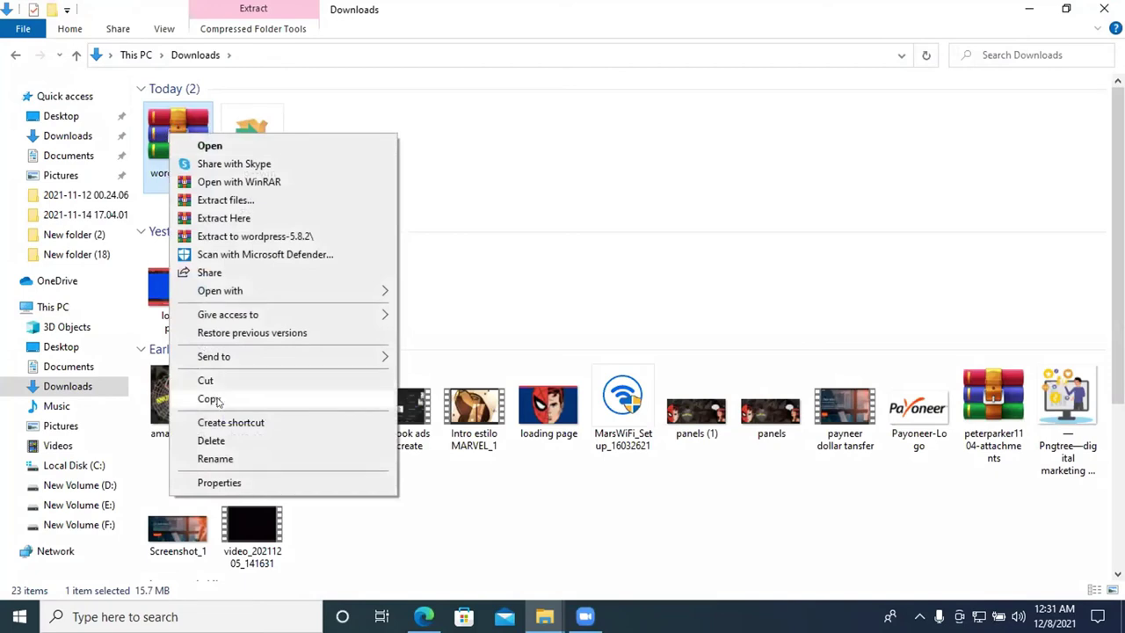
left_click(211, 398)
Paste the ZIP into C:\xampp\htdocs\freelancer_raju
left_click(15, 58)
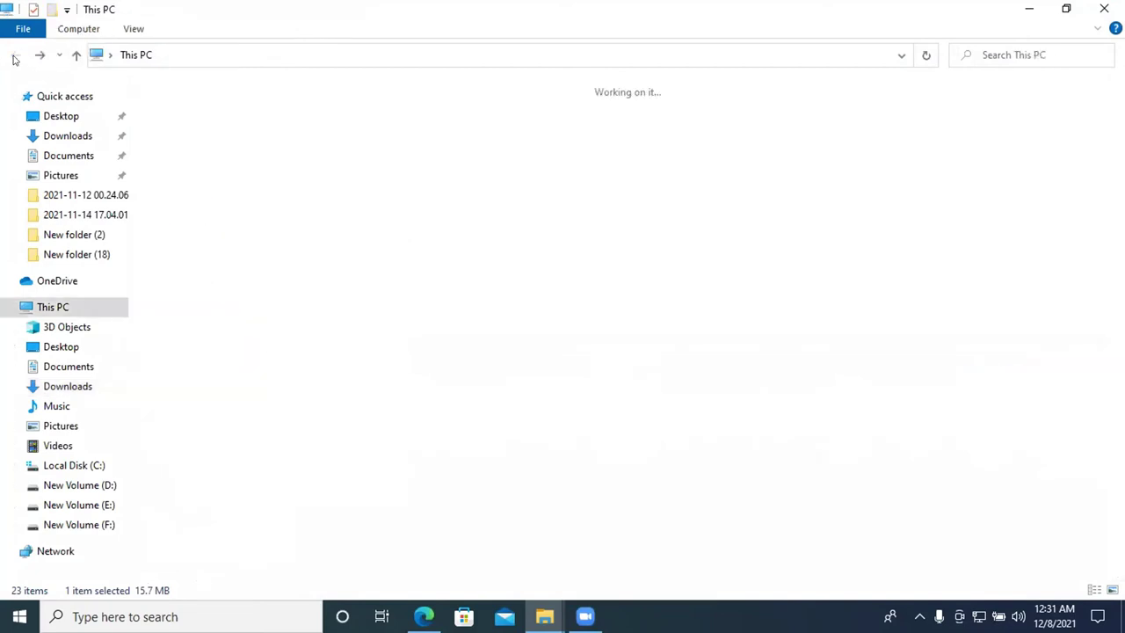
double_click(220, 241)
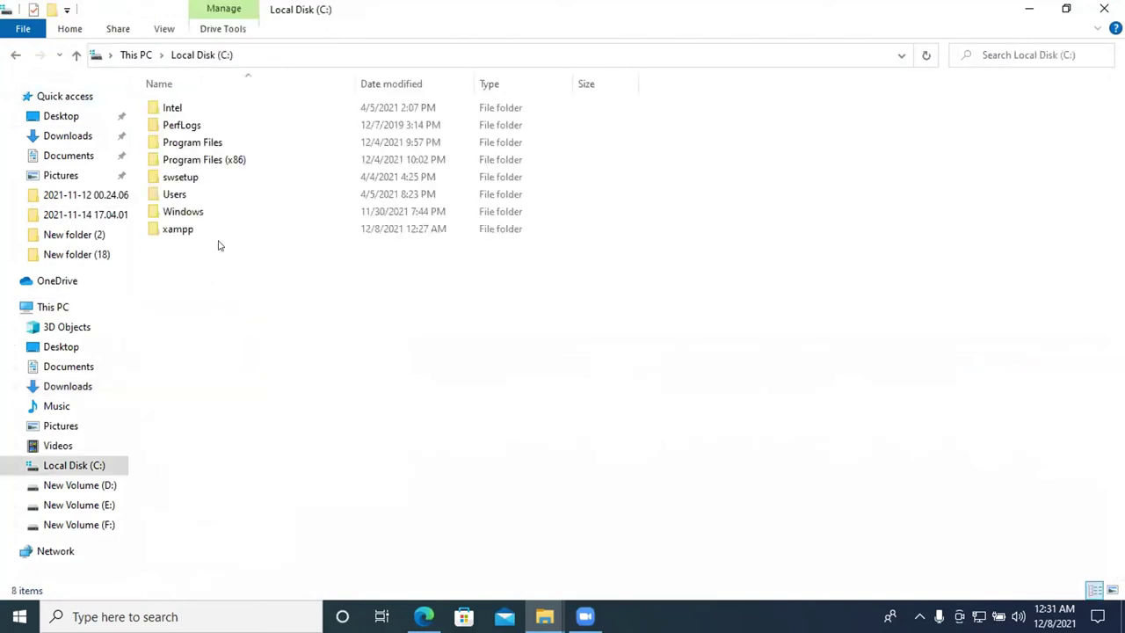
double_click(177, 229)
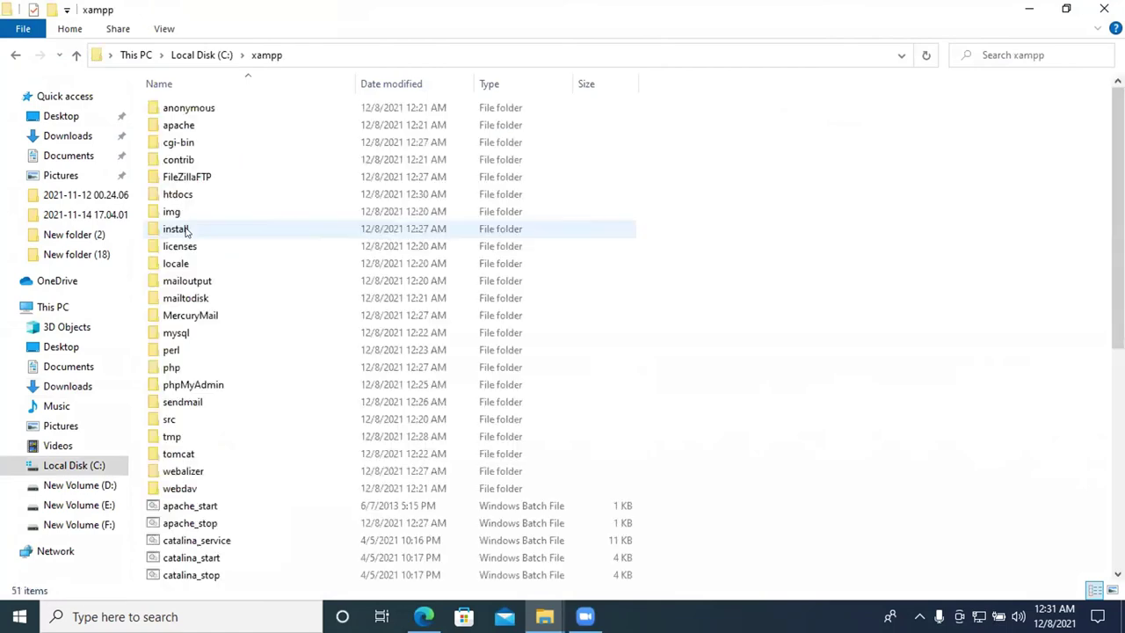
double_click(181, 198)
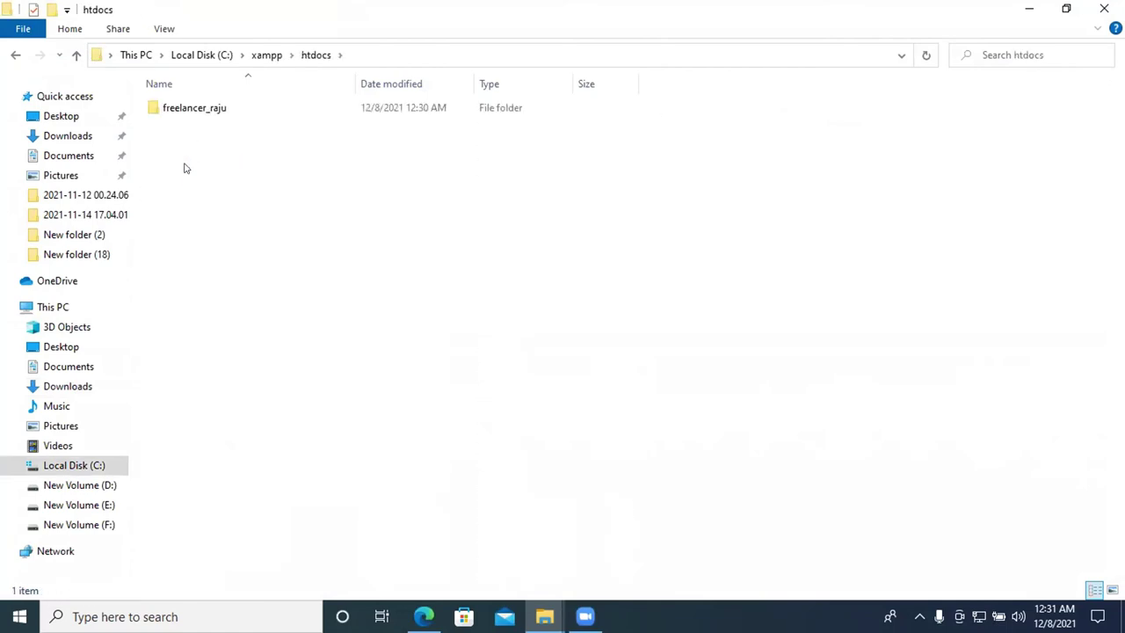
double_click(190, 111)
right_click(253, 139)
left_click(299, 256)
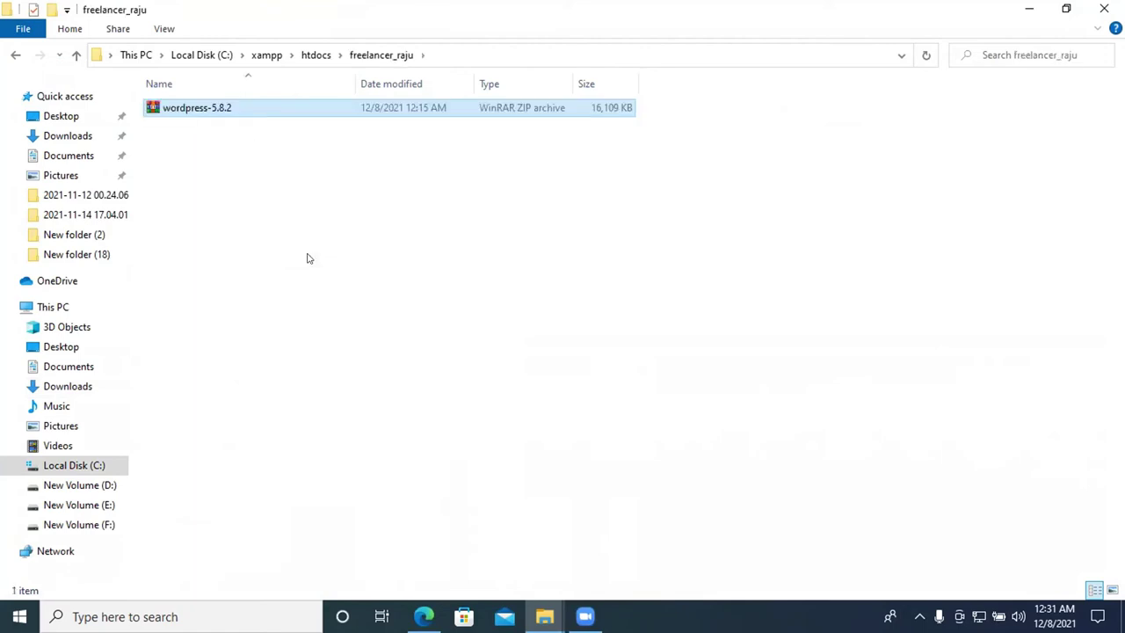
Extract wordpress-5.8.2.zip here, delete the archive, and open the wordpress folder
right_click(179, 110)
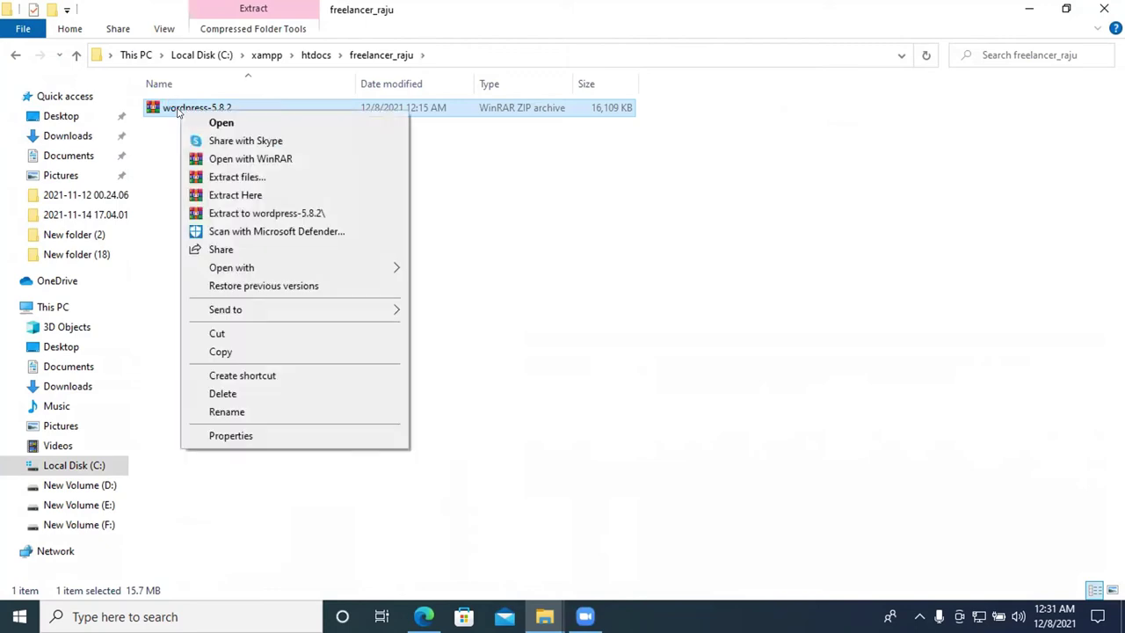
left_click(245, 195)
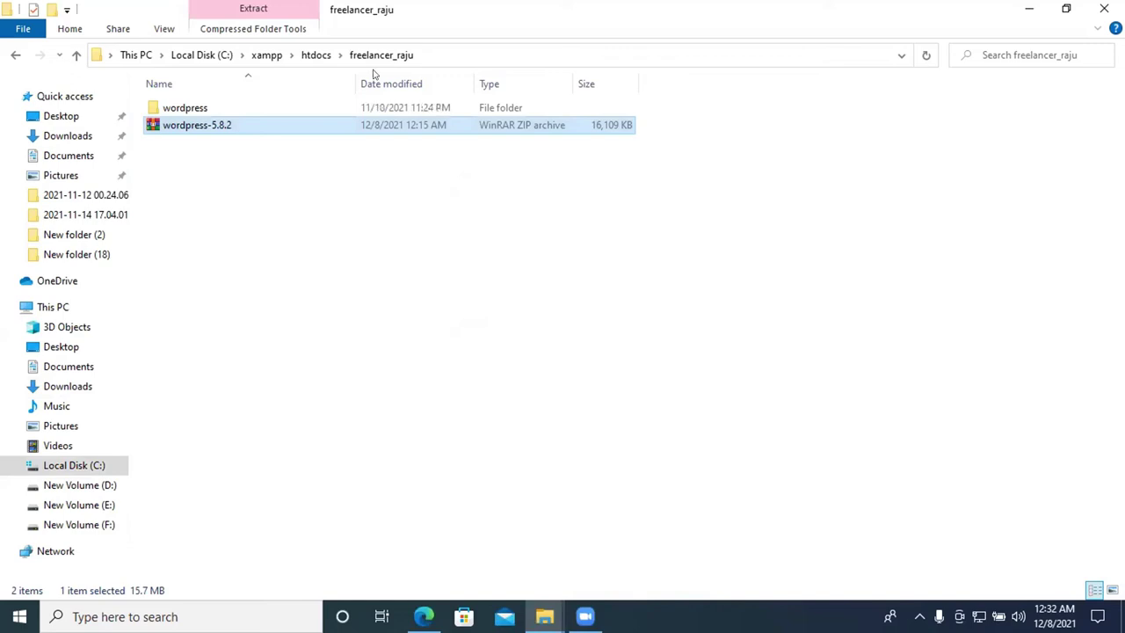
left_click(198, 125)
left_click(321, 128)
key("Delete")
double_click(252, 113)
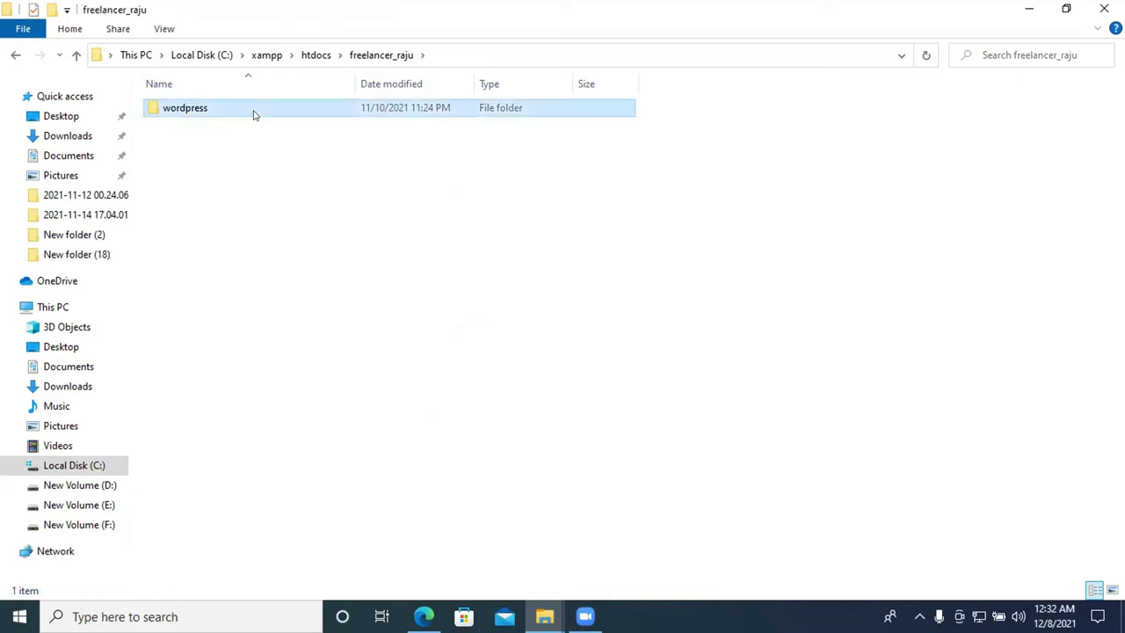
Cut all WordPress files from the wordpress folder and paste them into htdocs
left_click_drag(231, 454, 202, 109)
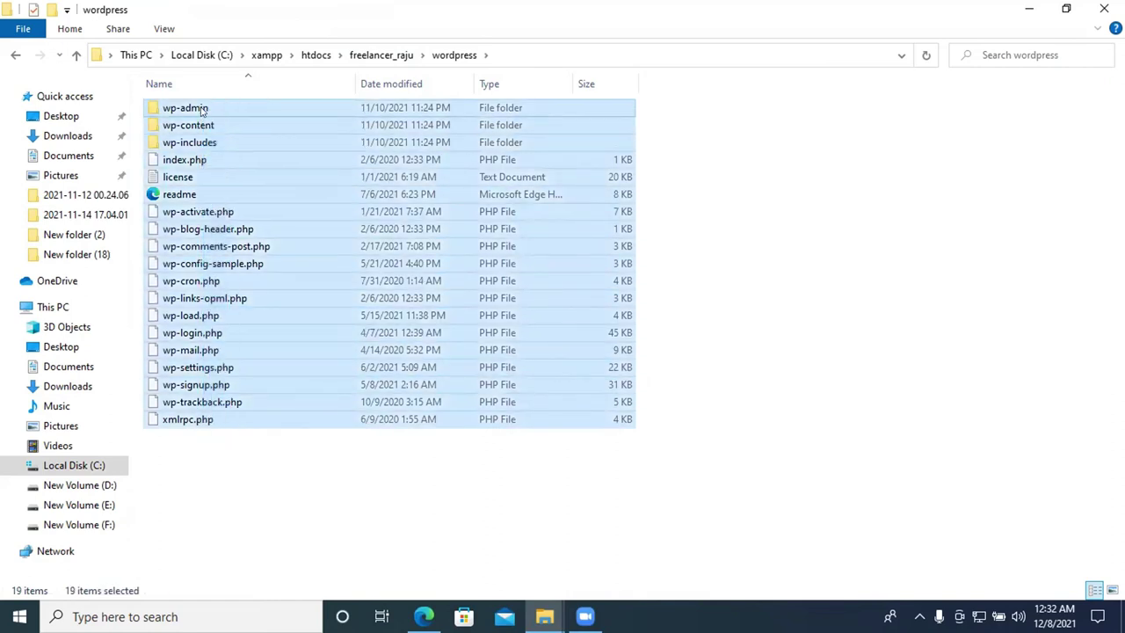
right_click(232, 113)
left_click(284, 298)
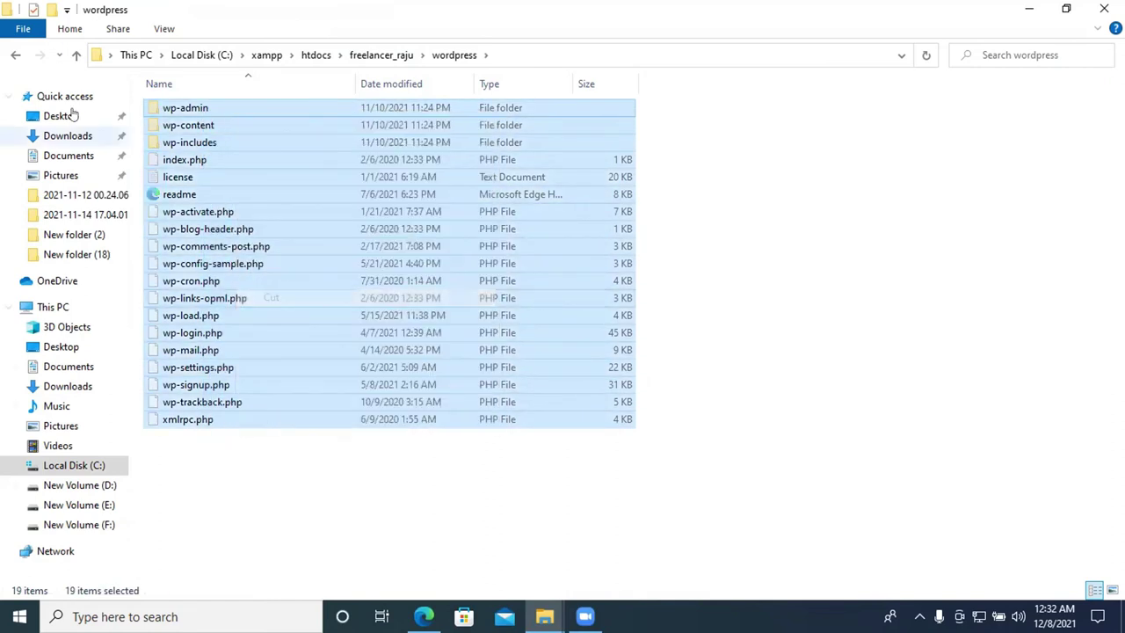
left_click(75, 57)
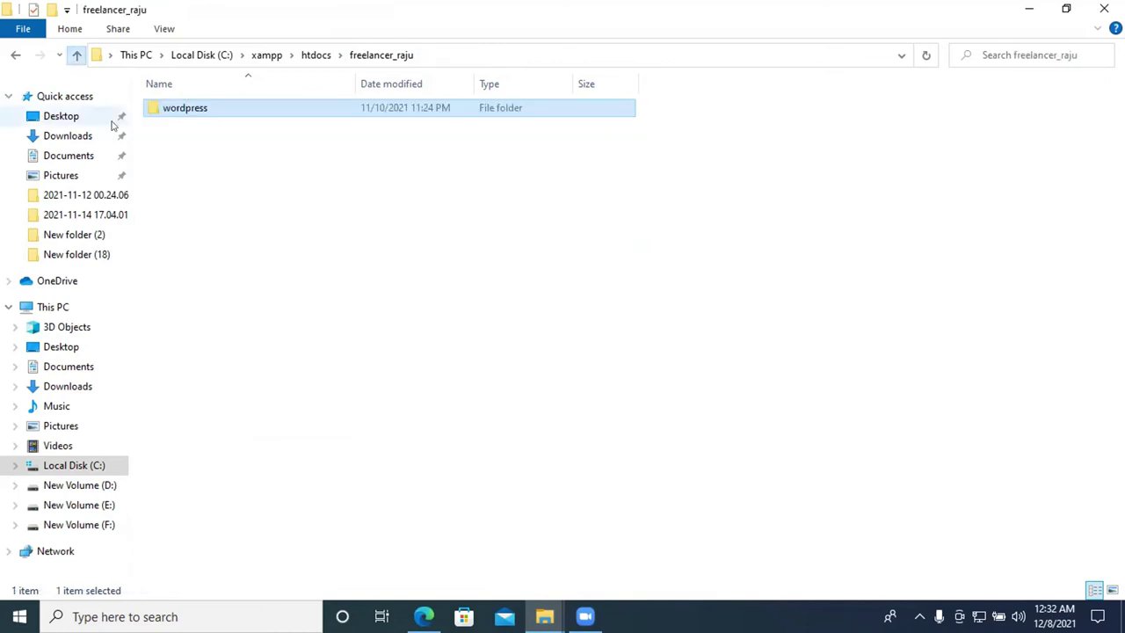
left_click(76, 56)
right_click(166, 151)
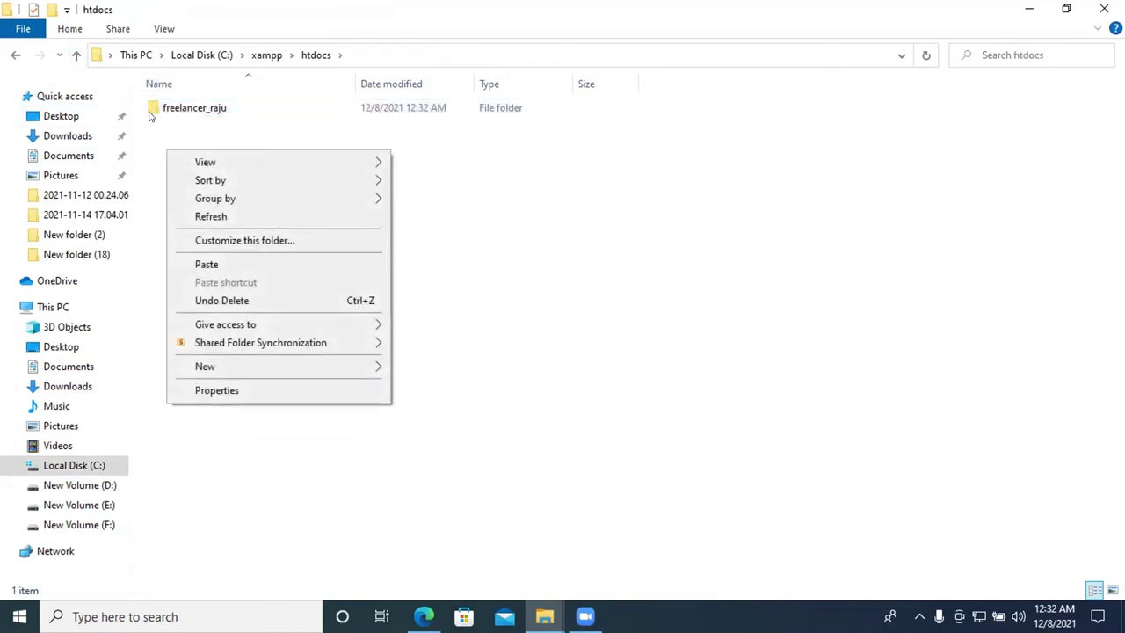
left_click(216, 262)
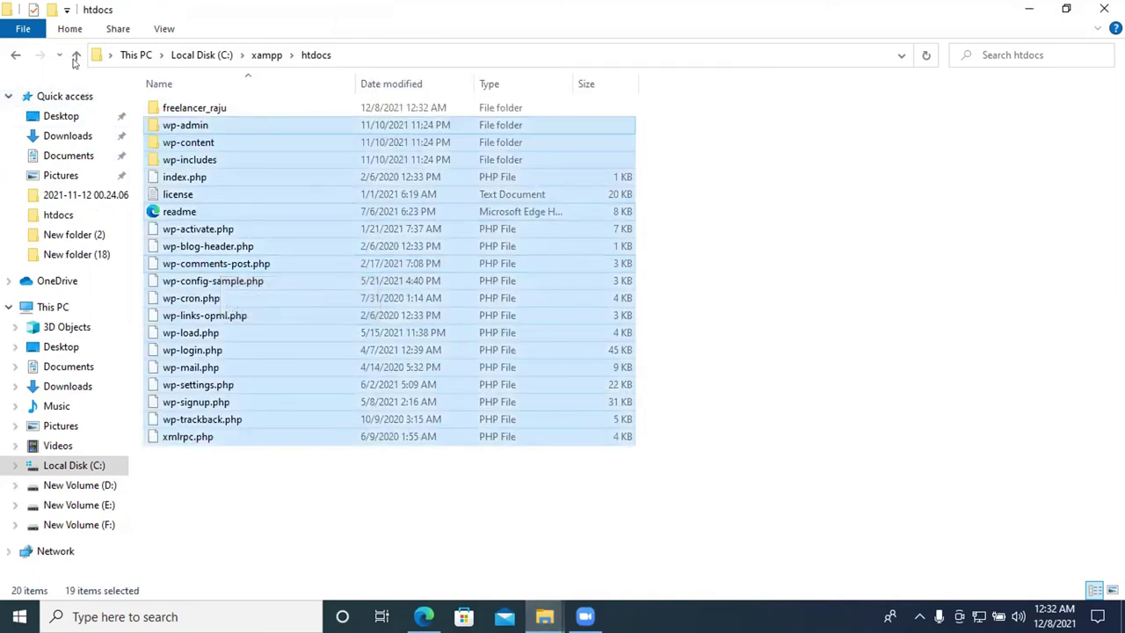
Delete the leftover empty wordpress folder and switch back to Edge
double_click(180, 109)
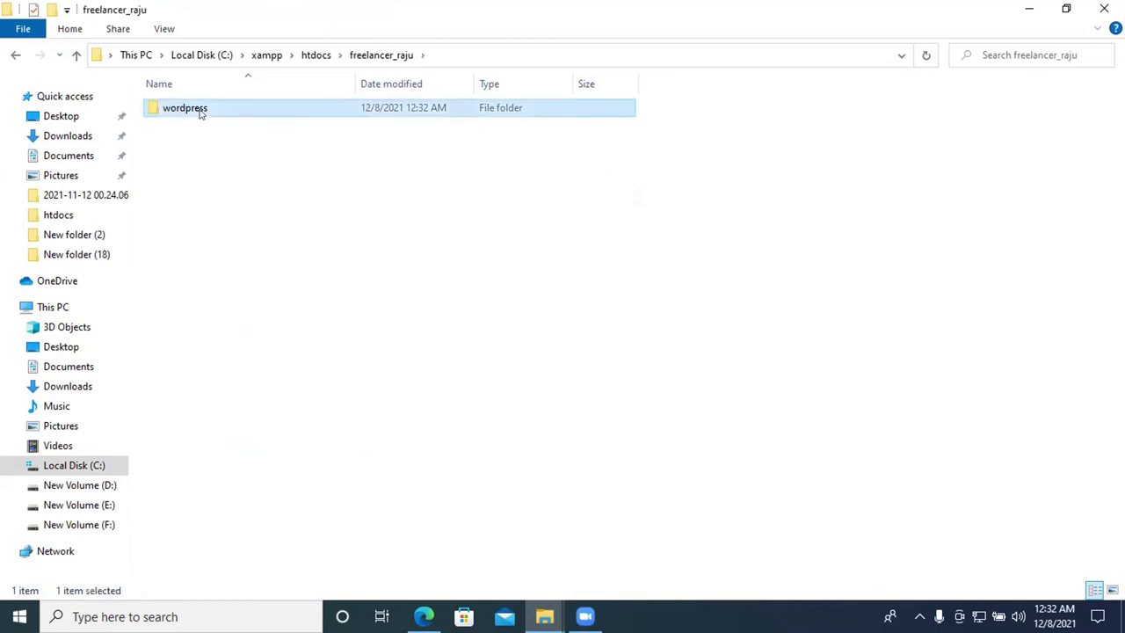
key("Delete")
left_click(77, 54)
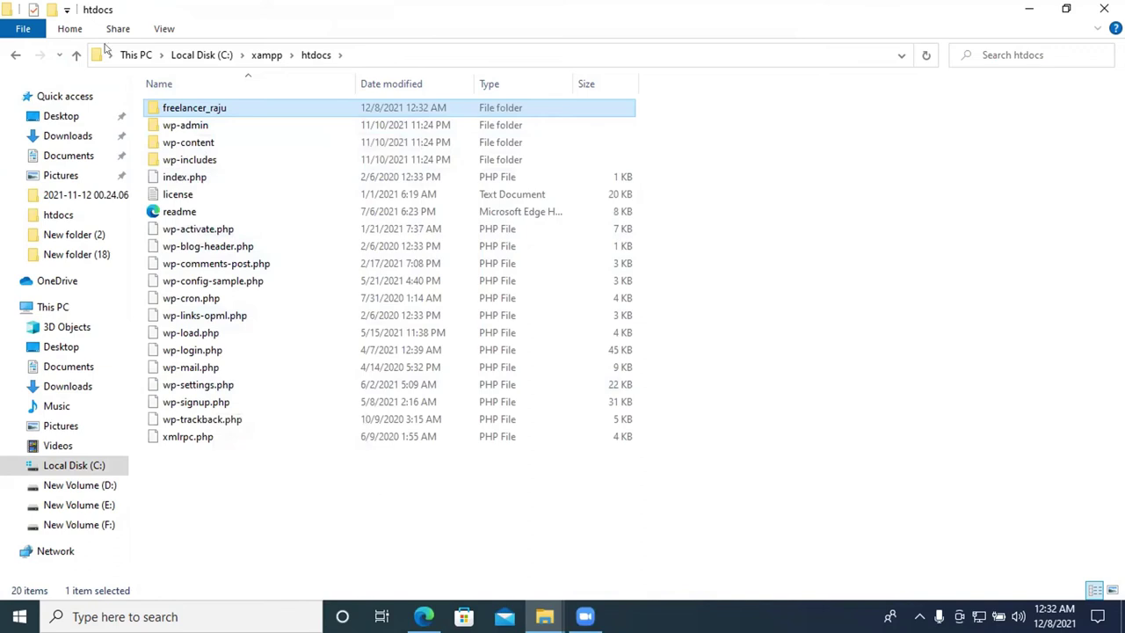
key("alt+Tab")
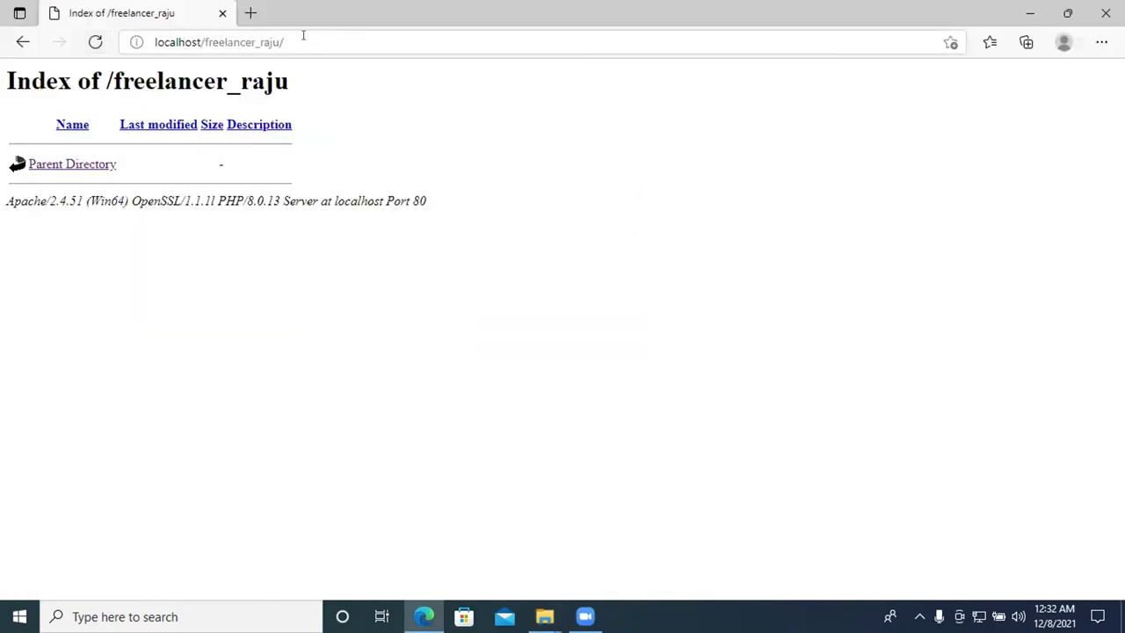
Edit the address to revisit localhost/freelancer_raju/, then return to the WordPress setup page
left_click(301, 37)
key("Escape")
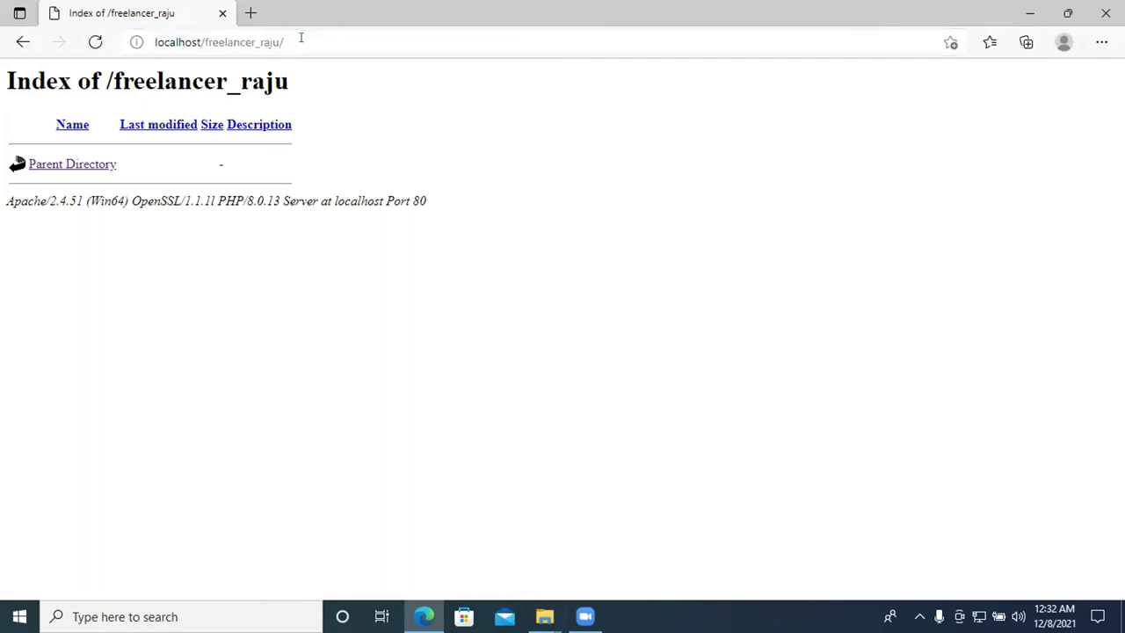
key("alt+Tab")
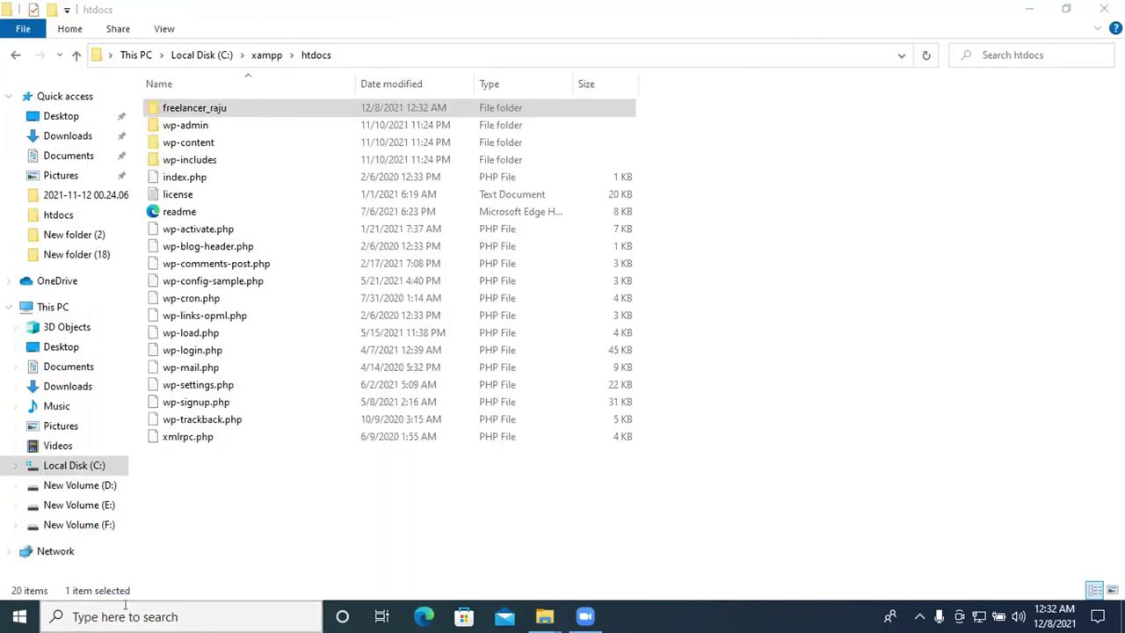
left_click(125, 615)
type("lo")
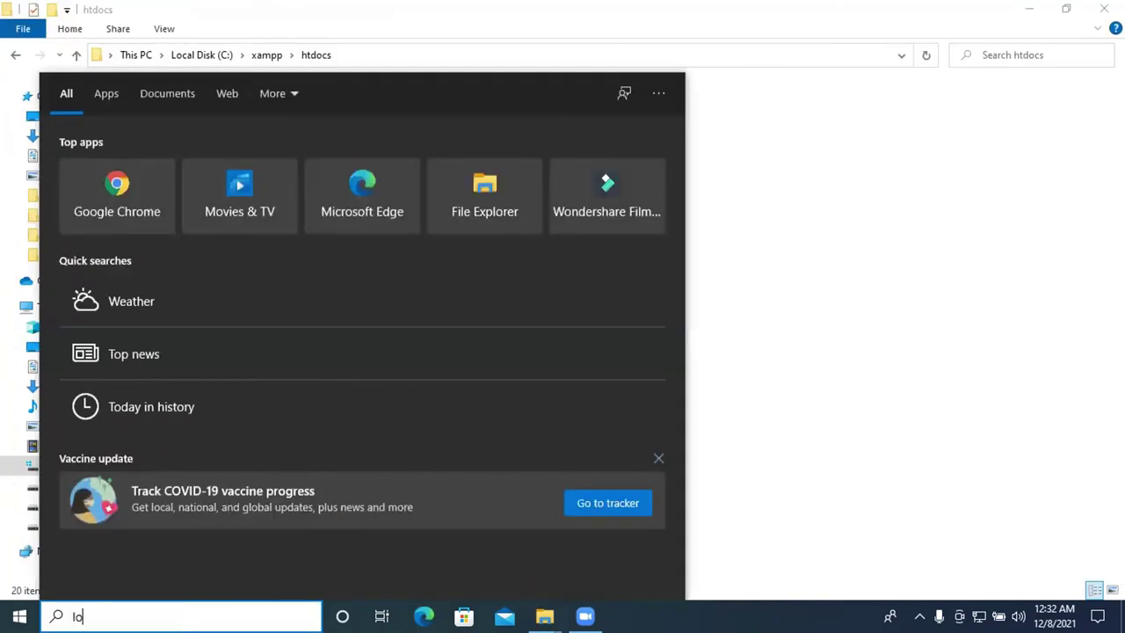
type("cal")
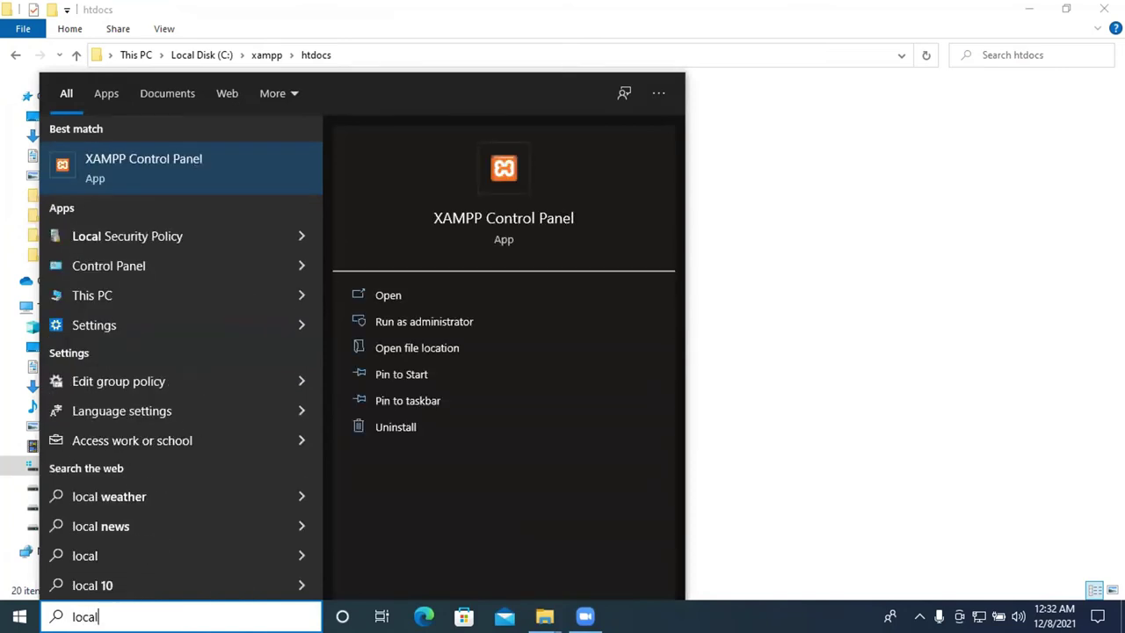
type("hos")
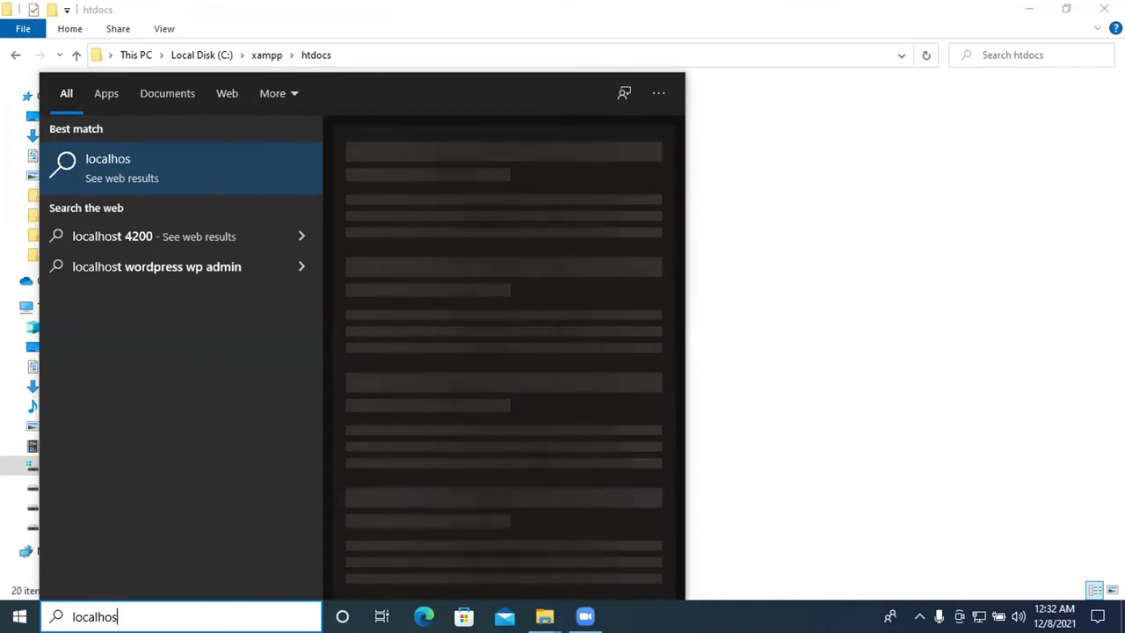
type("t")
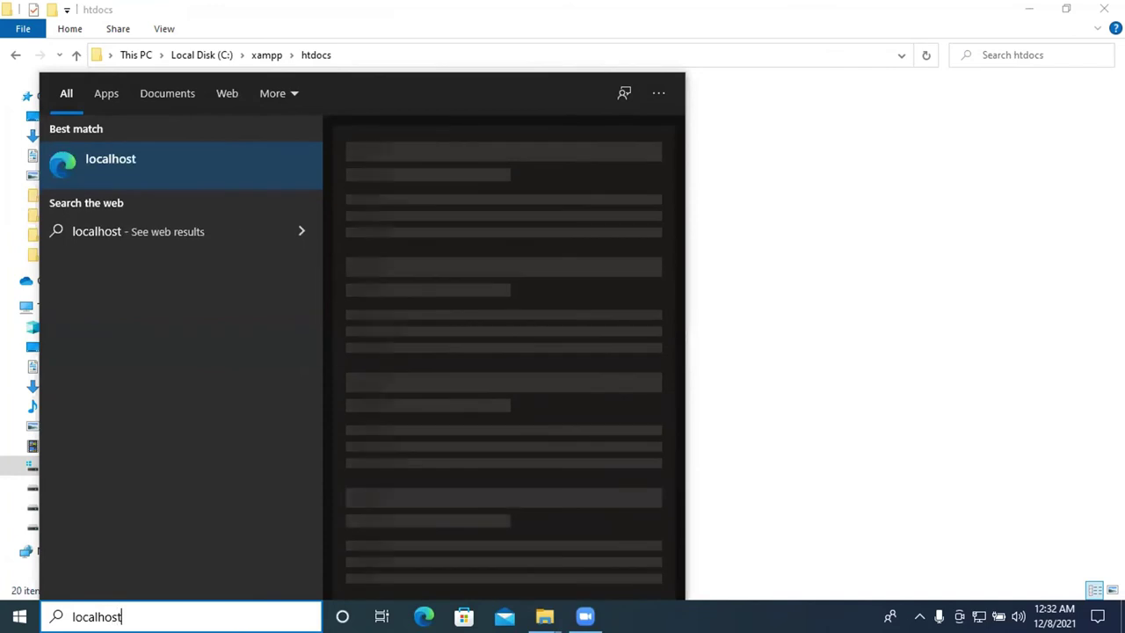
left_click(72, 615)
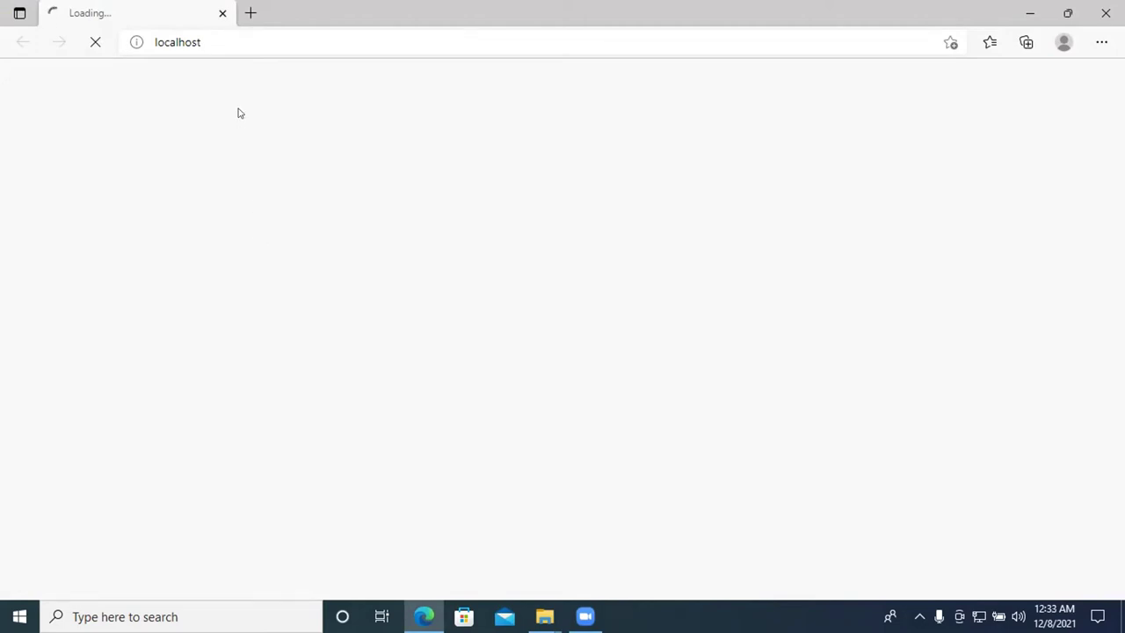
left_click(247, 39)
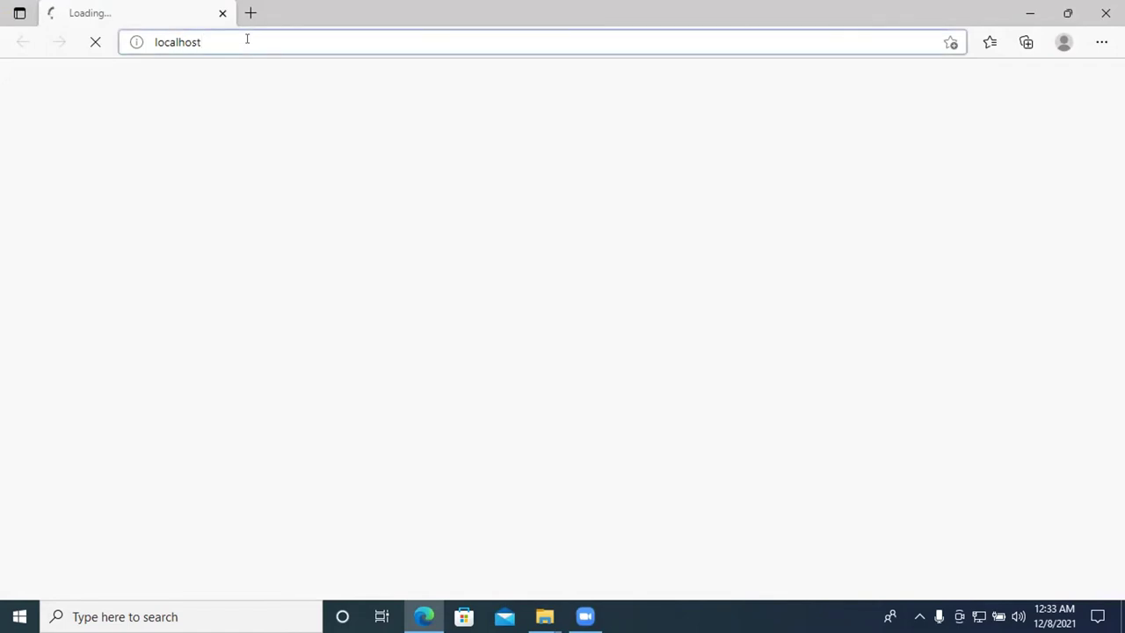
type("/")
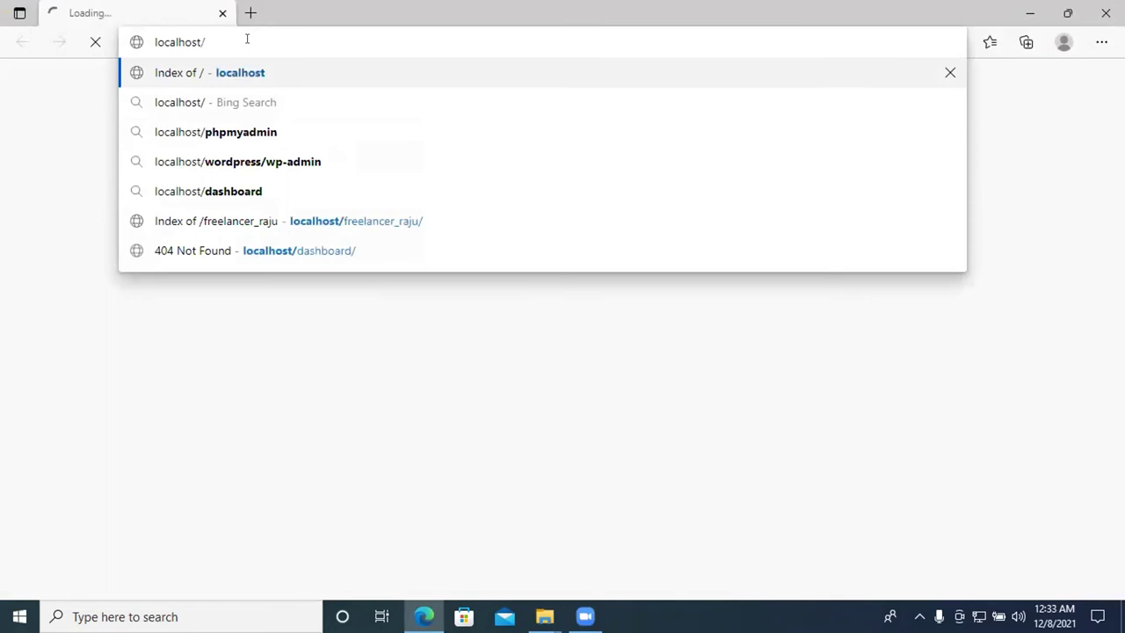
left_click(390, 222)
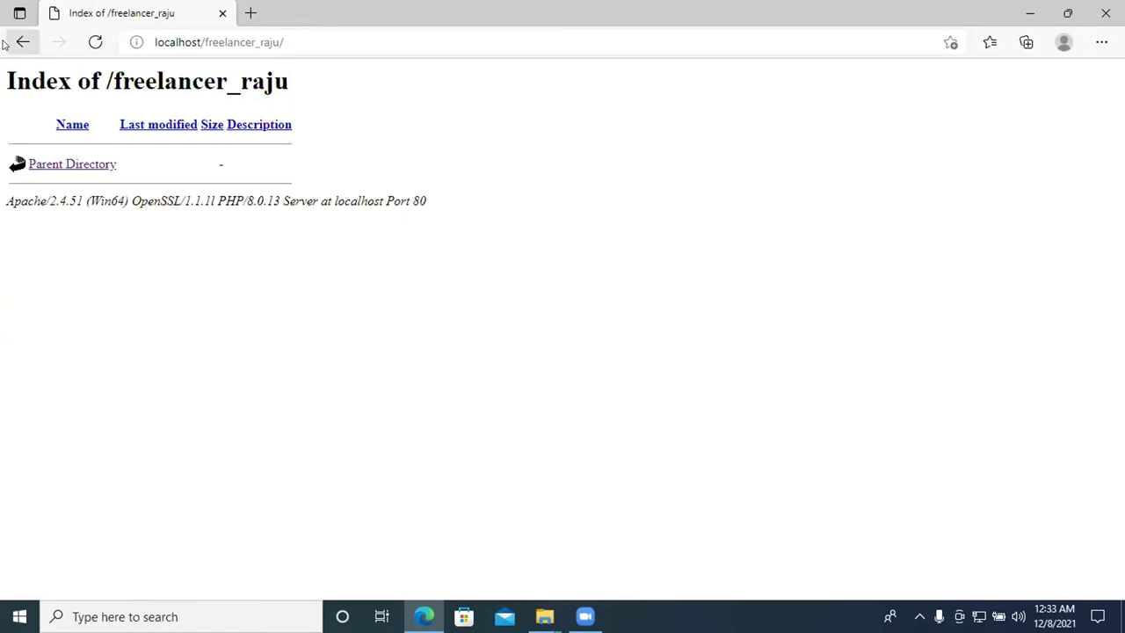
left_click(9, 42)
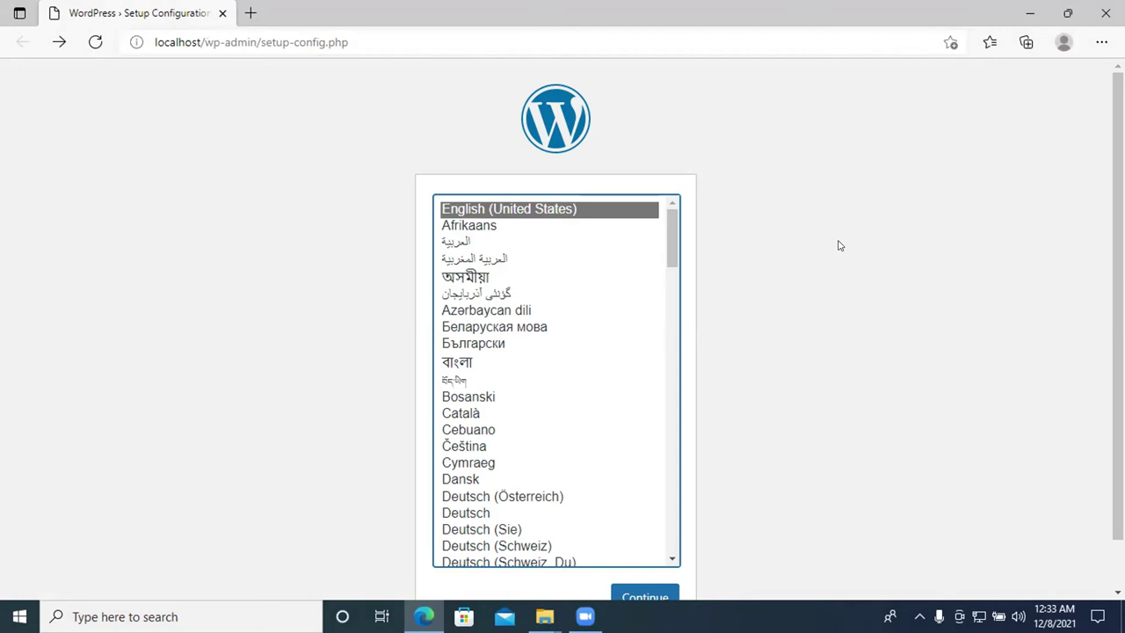
Close Edge and reopen localhost from Windows search to load setup-config.php
left_click(1106, 13)
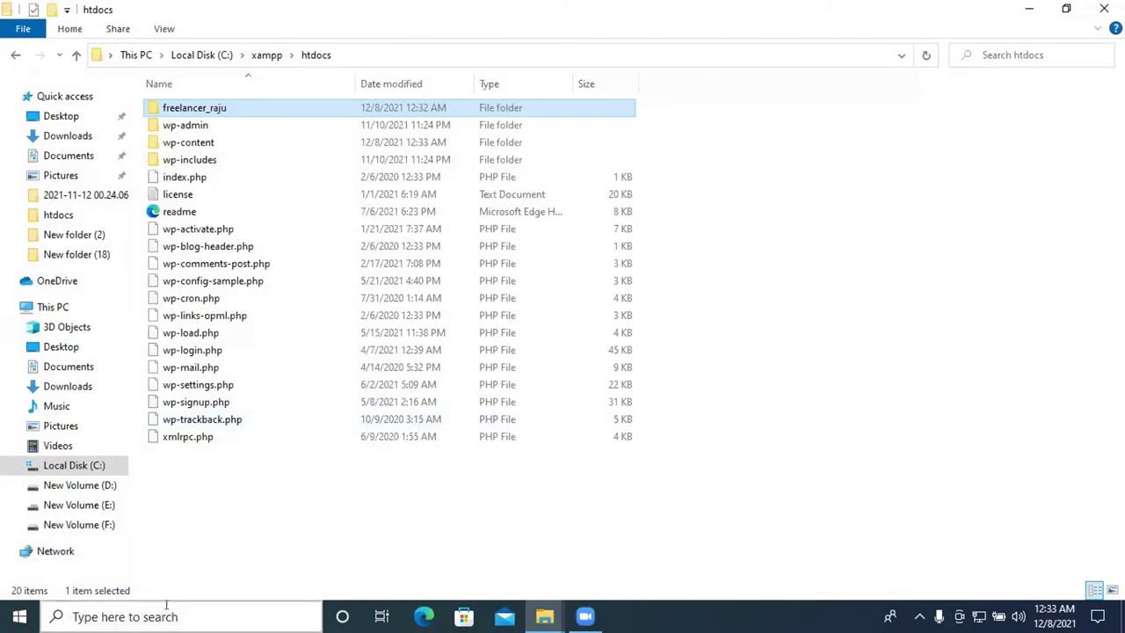
left_click(176, 617)
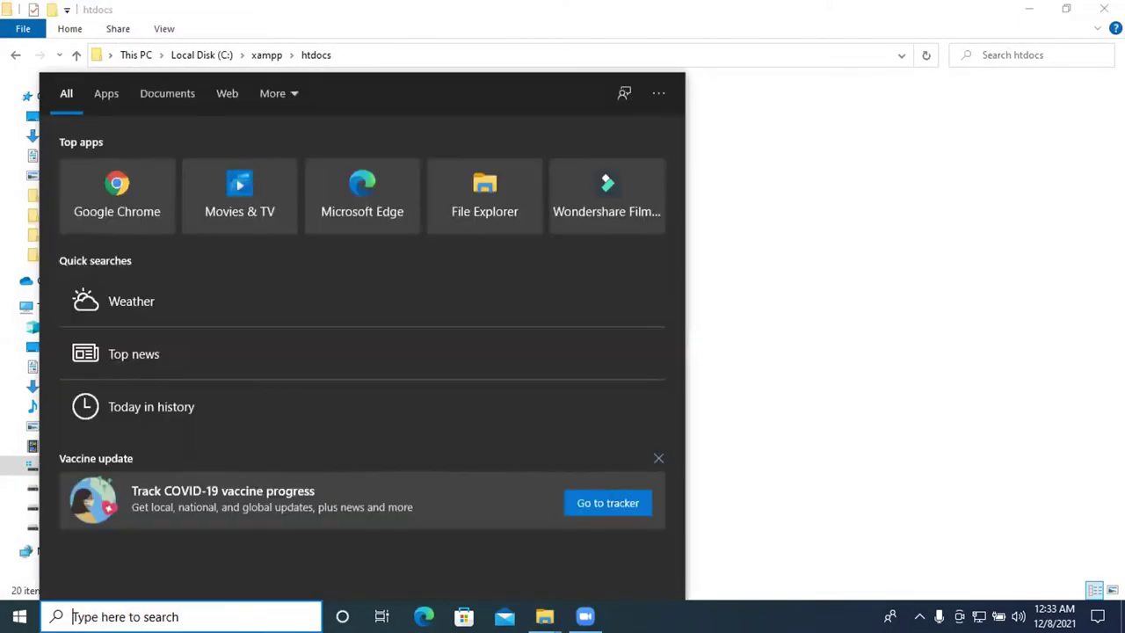
type("local")
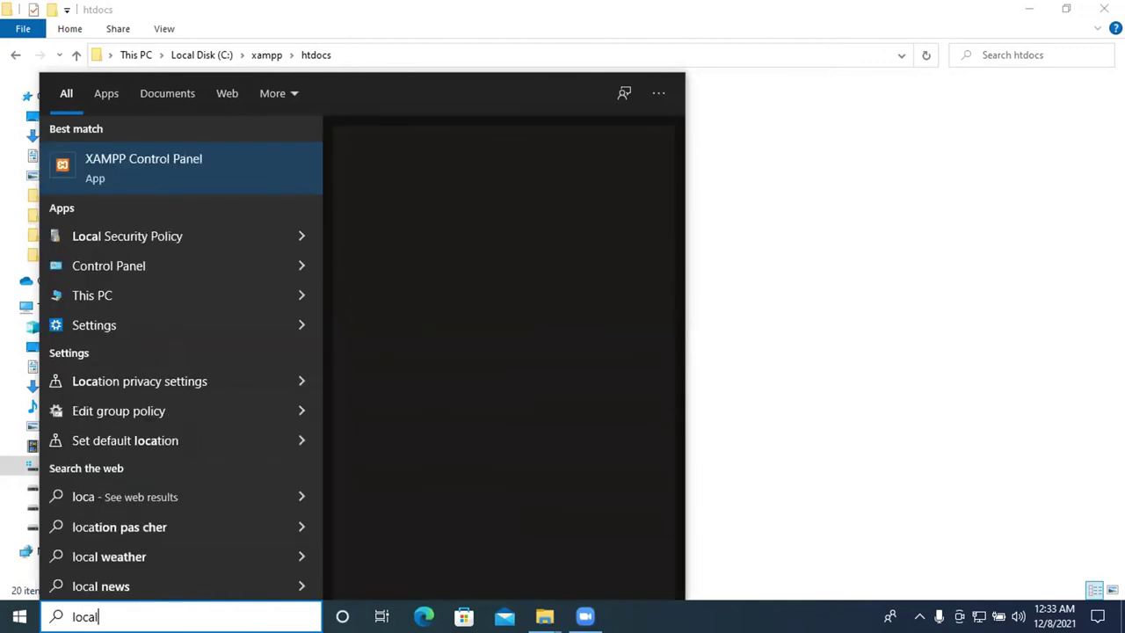
type("host")
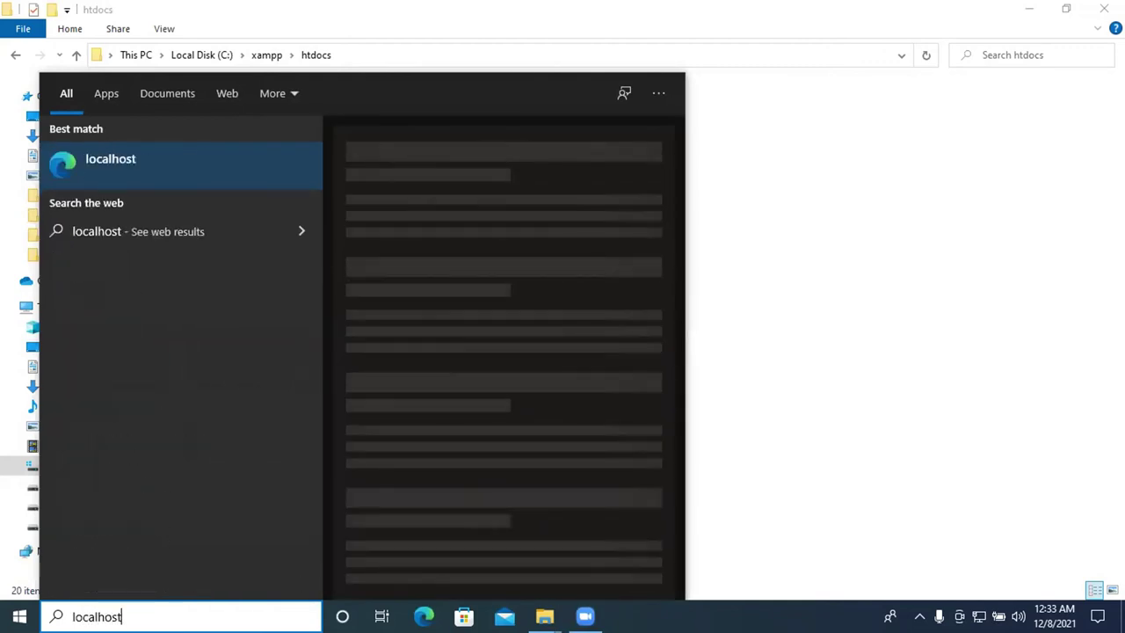
key("Return")
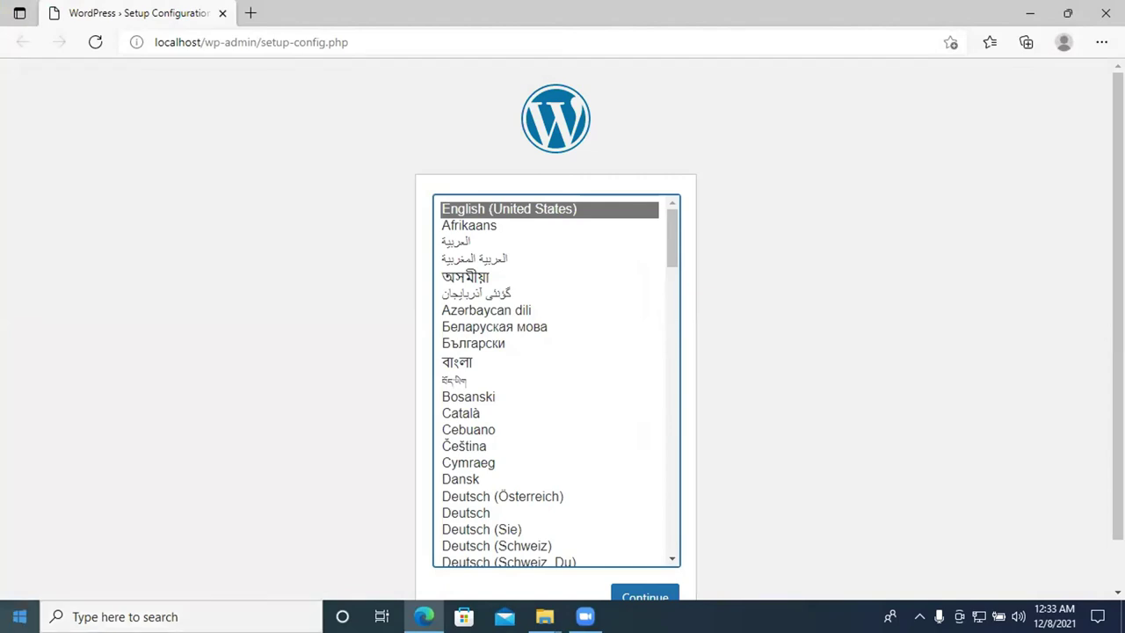
scroll(879, 308, "down", 1)
scroll(741, 313, "up", 1)
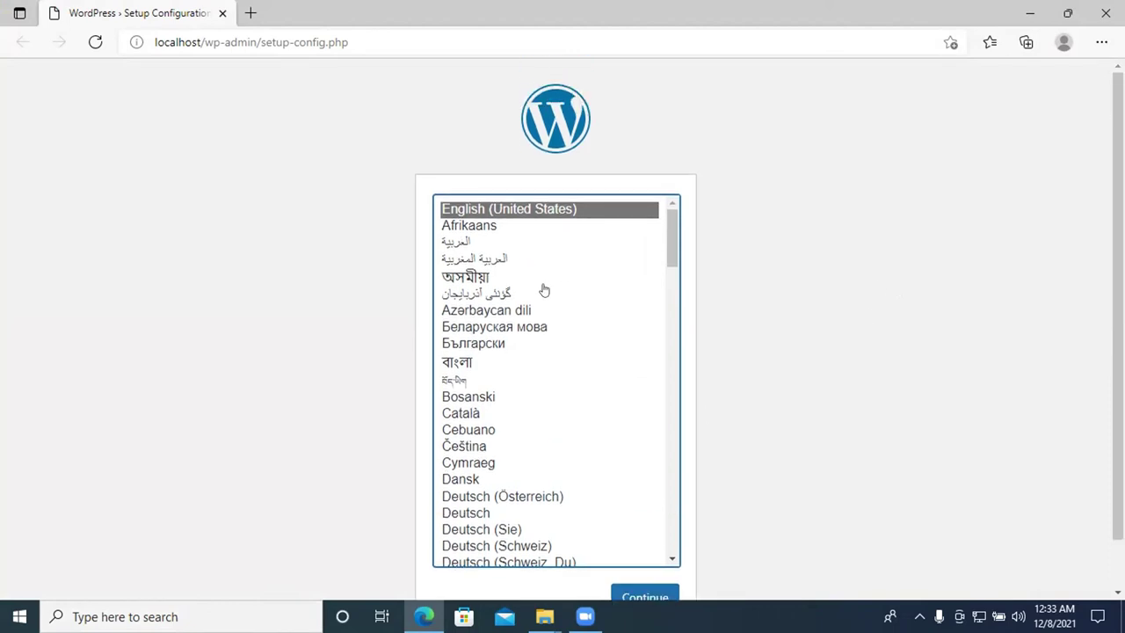
scroll(635, 302, "down", 1)
scroll(560, 384, "up", 1)
scroll(257, 219, "down", 1)
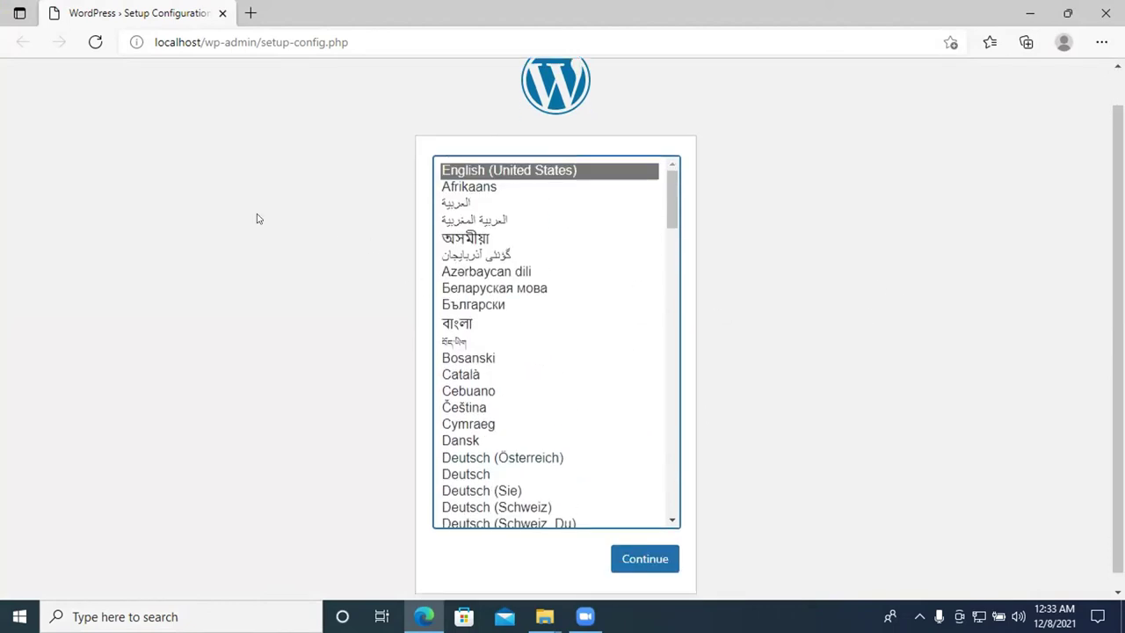
scroll(513, 288, "up", 1)
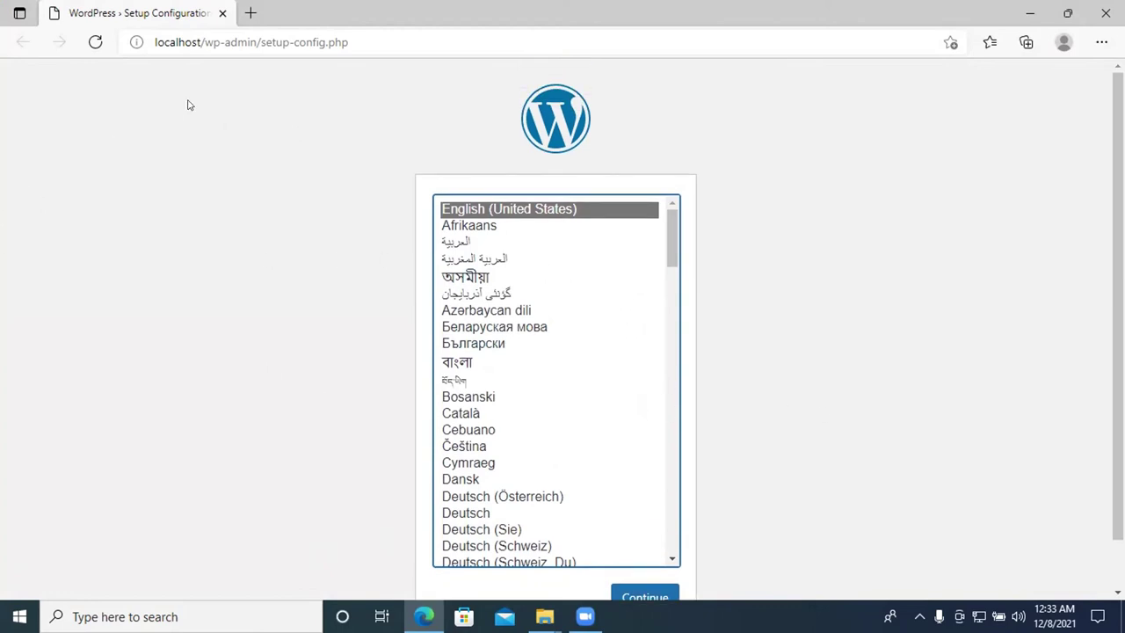
scroll(176, 152, "down", 1)
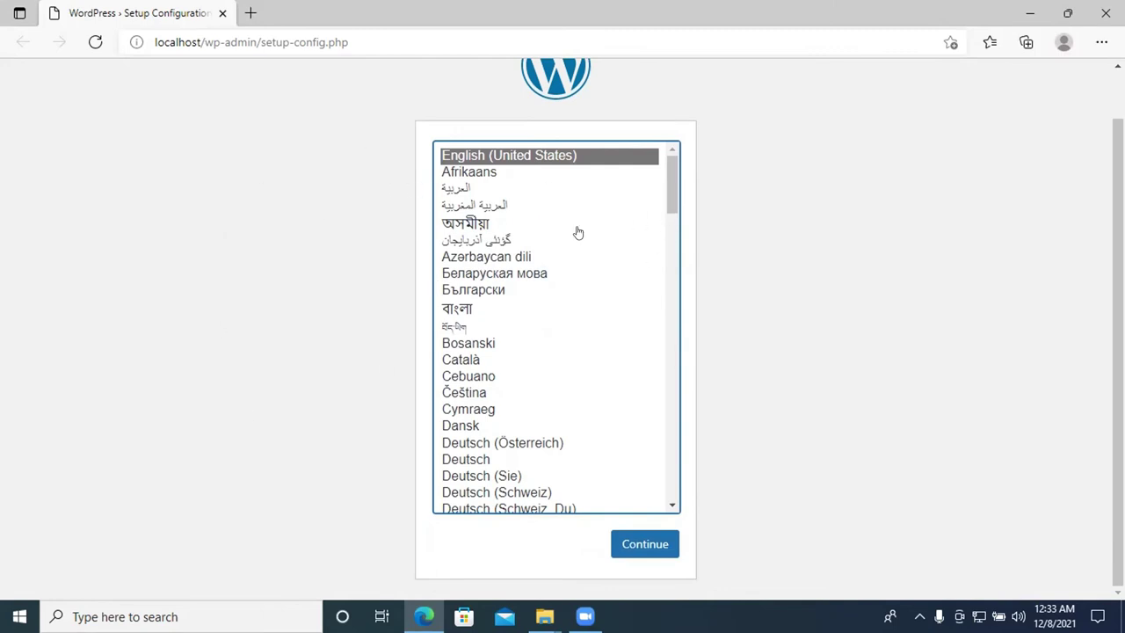
scroll(578, 230, "up", 1)
scroll(739, 234, "down", 1)
Continue in English (United States), highlight the four database requirements, and go to the connection form
left_click(626, 551)
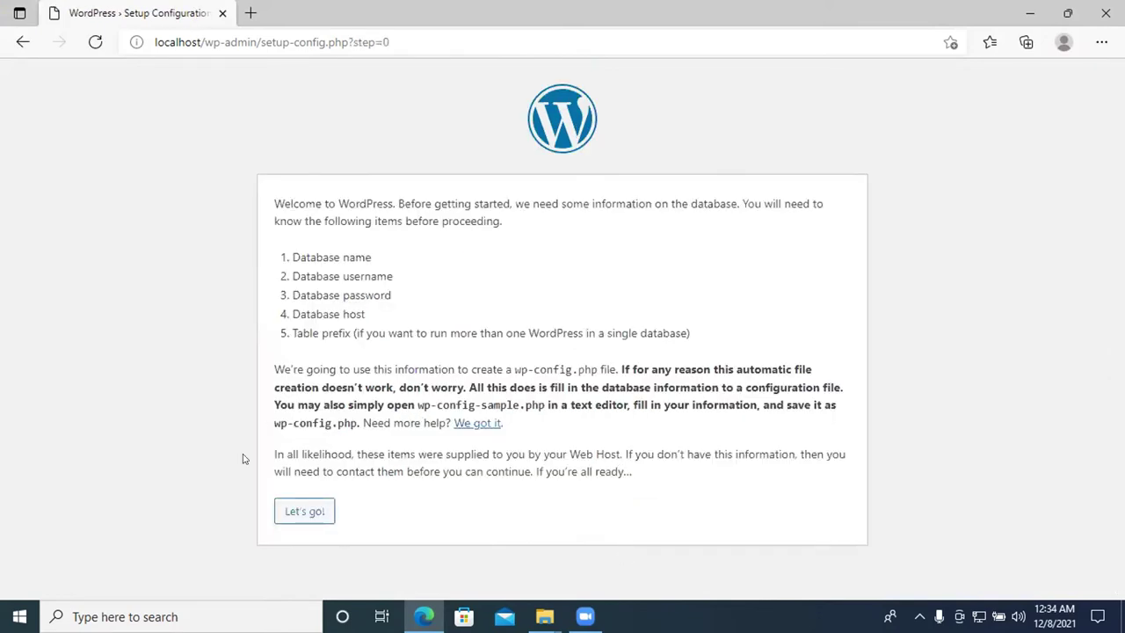
left_click_drag(296, 253, 421, 256)
left_click_drag(300, 276, 446, 287)
left_click_drag(296, 295, 419, 303)
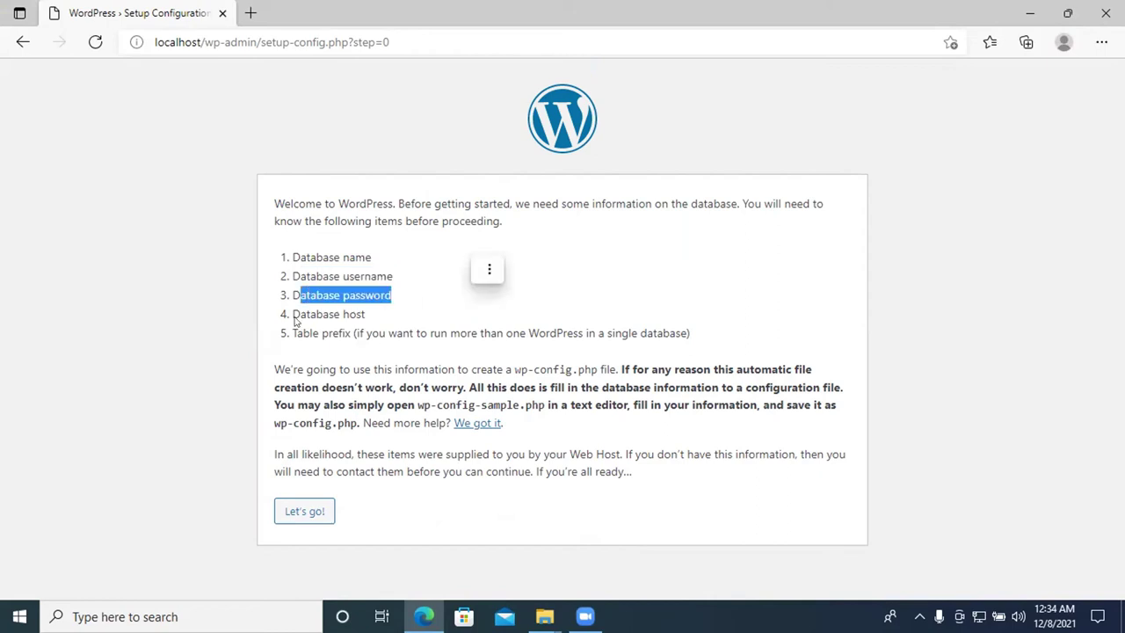
left_click_drag(294, 315, 397, 326)
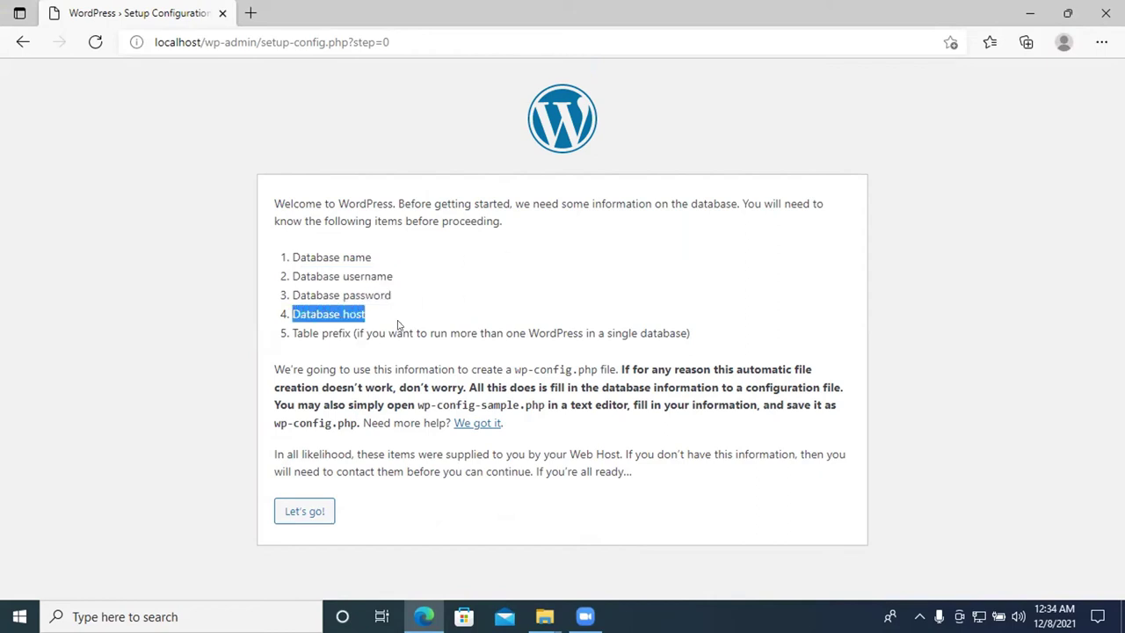
left_click(295, 519)
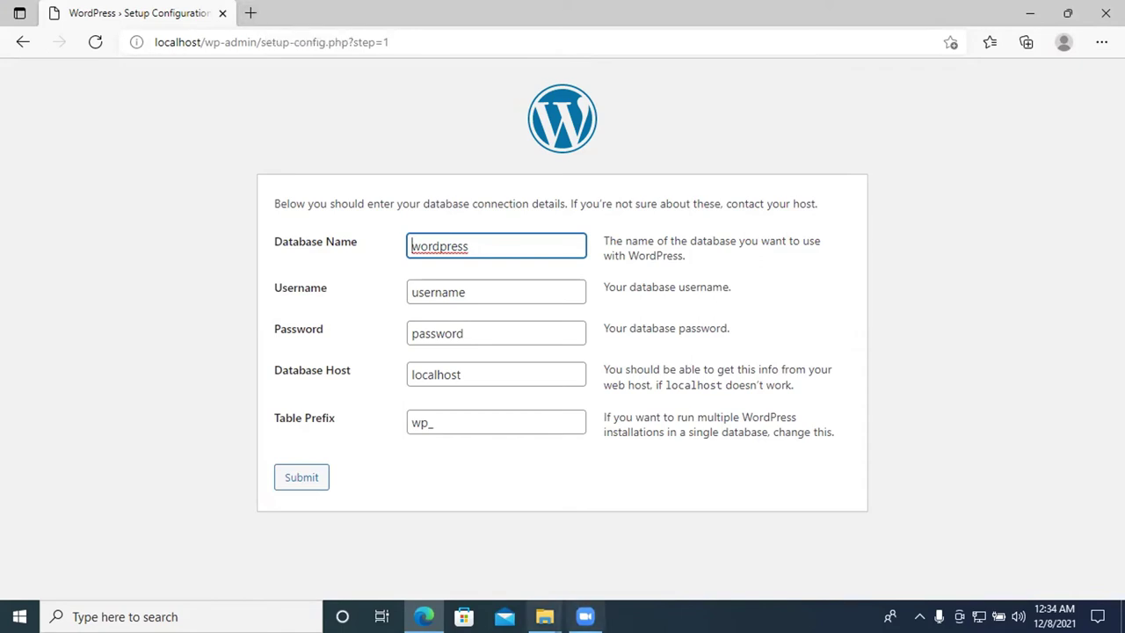
Minimize Edge and launch Google Chrome with the first profile
left_click(1029, 12)
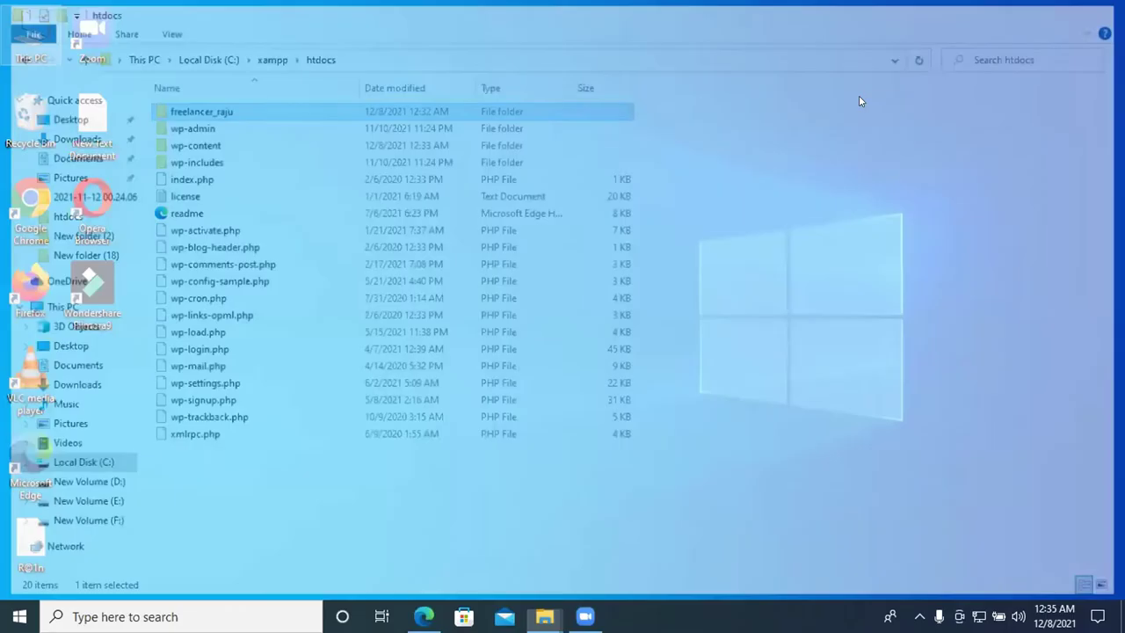
double_click(31, 204)
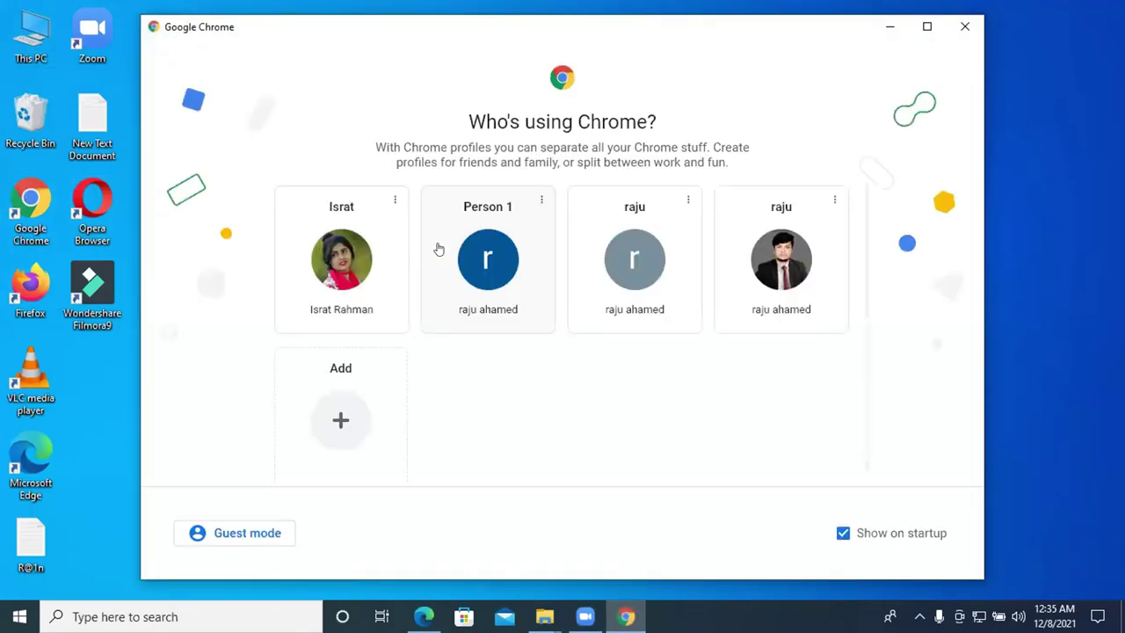
left_click(783, 243)
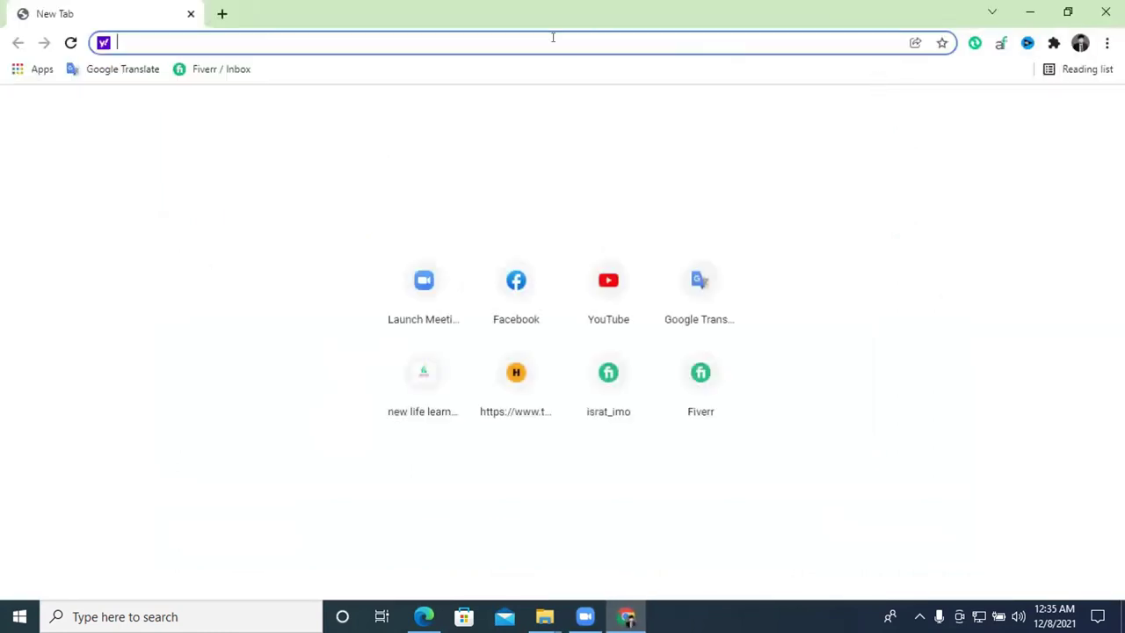
left_click(1106, 11)
double_click(30, 210)
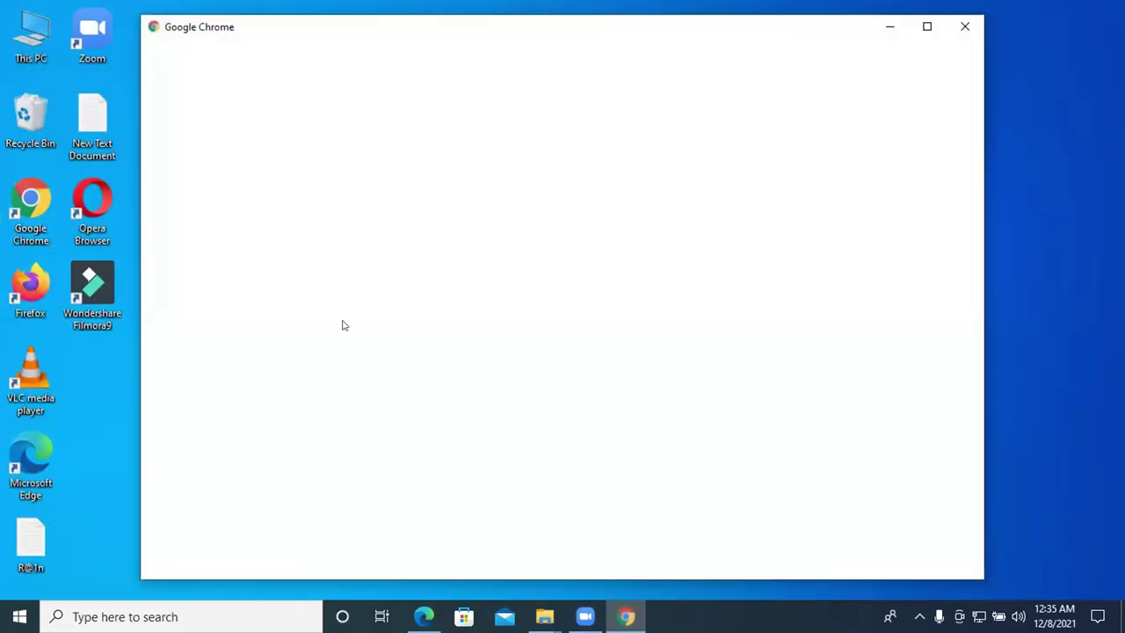
left_click(341, 313)
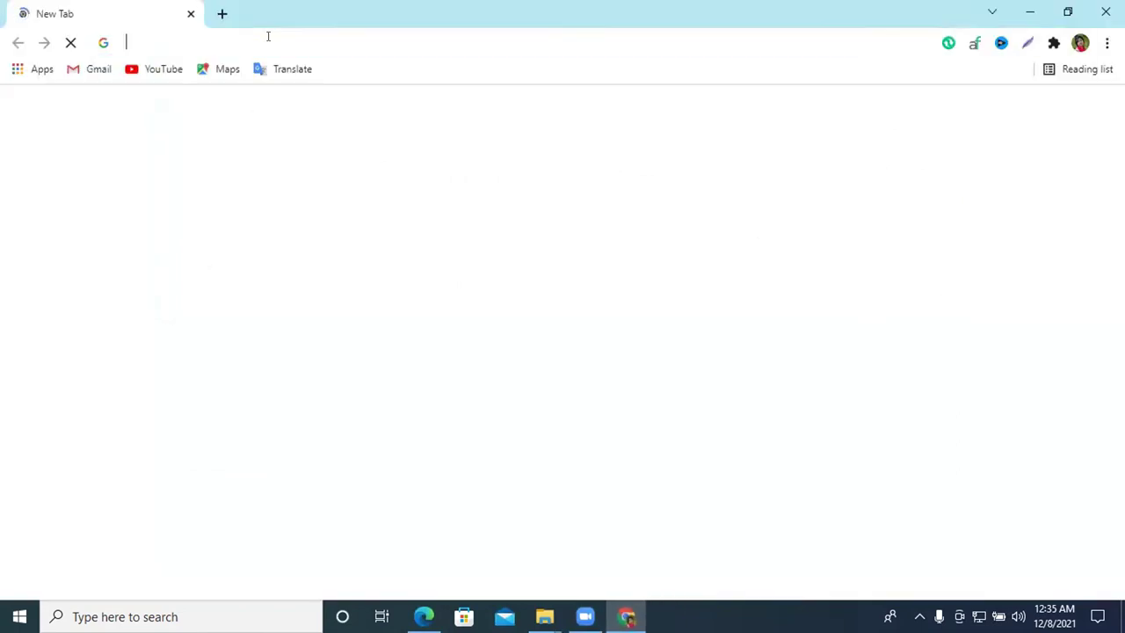
Load localhost/phpmyadmin in Chrome
left_click(268, 36)
type("lo")
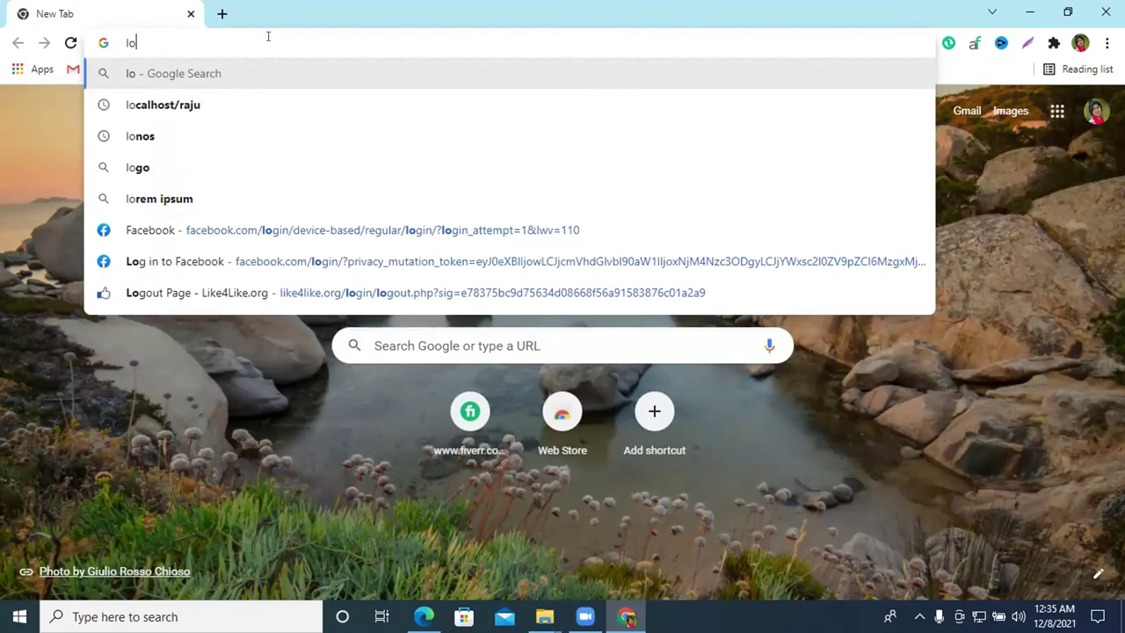
type("cal")
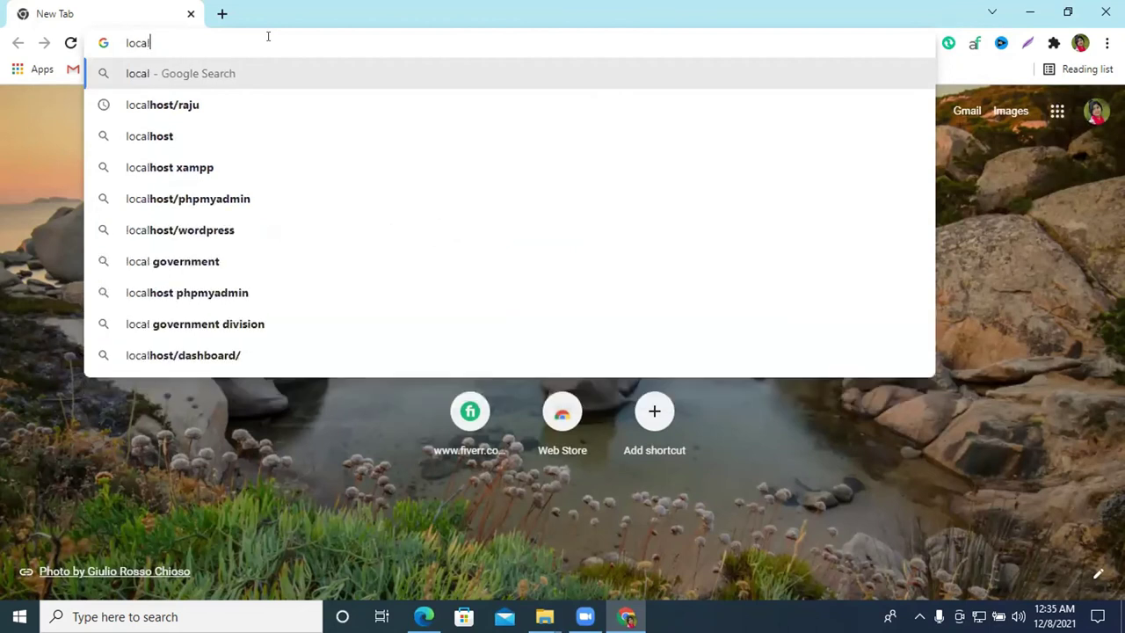
type("host")
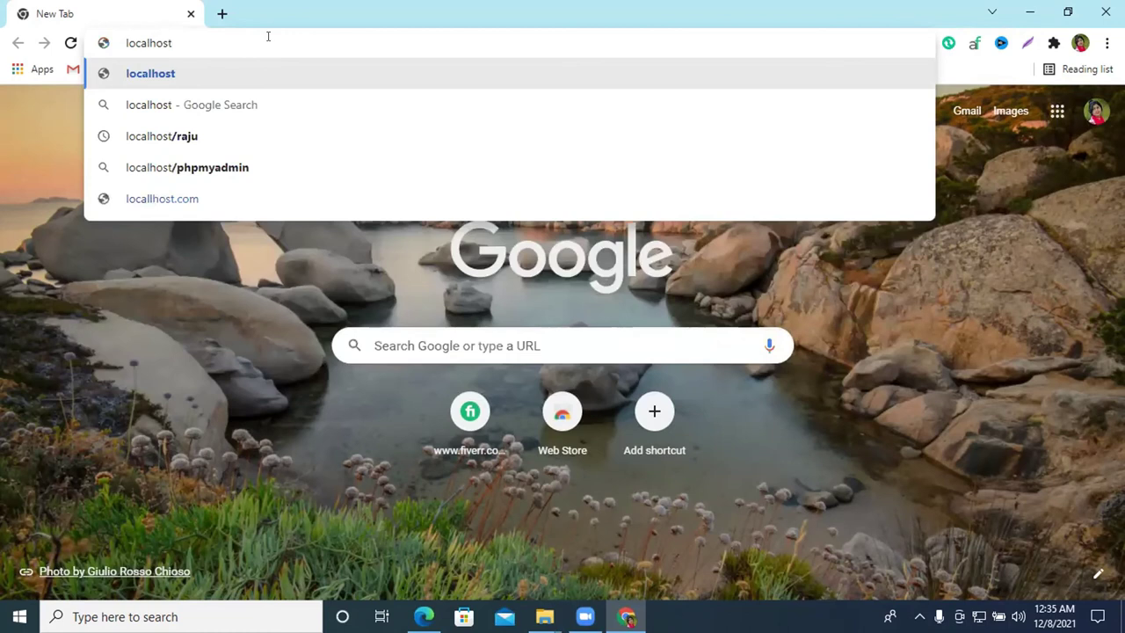
type("/")
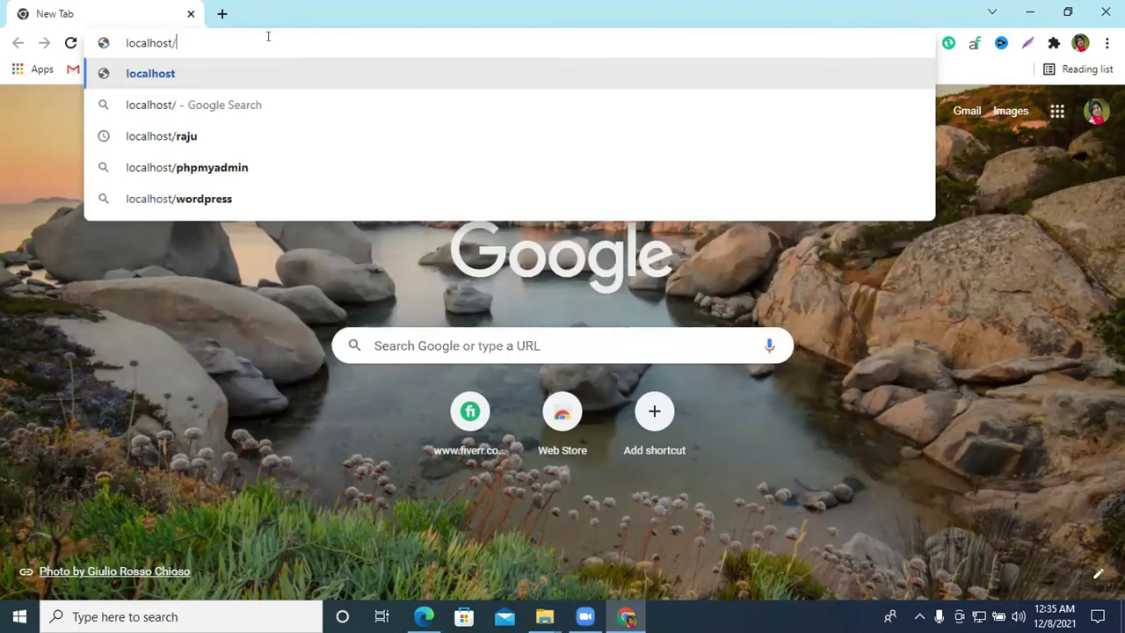
type("php")
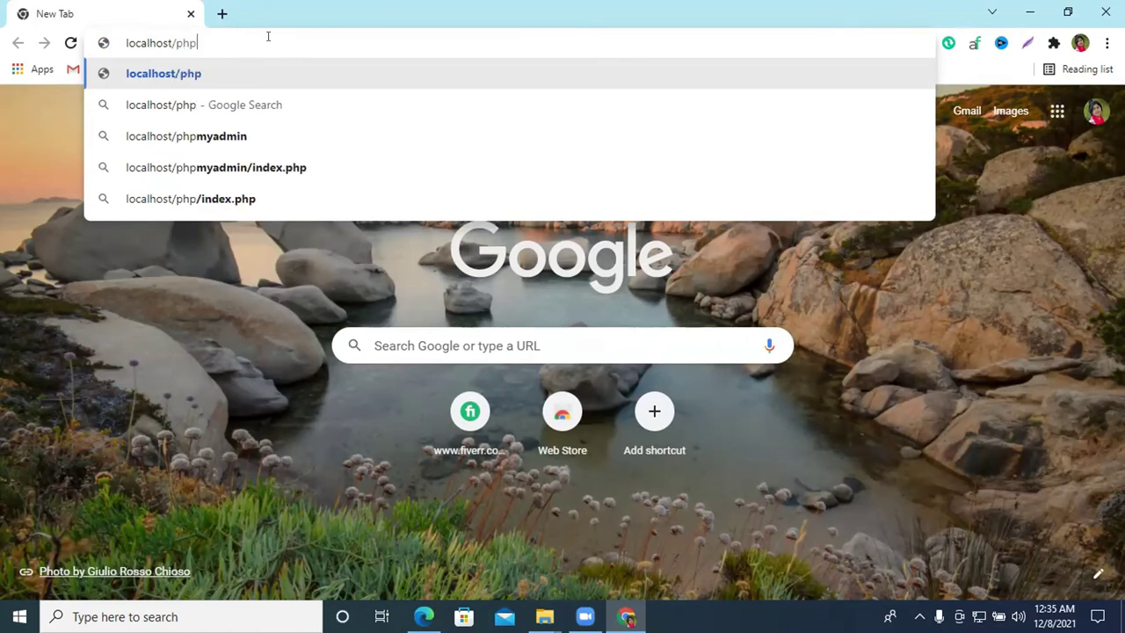
type("mya")
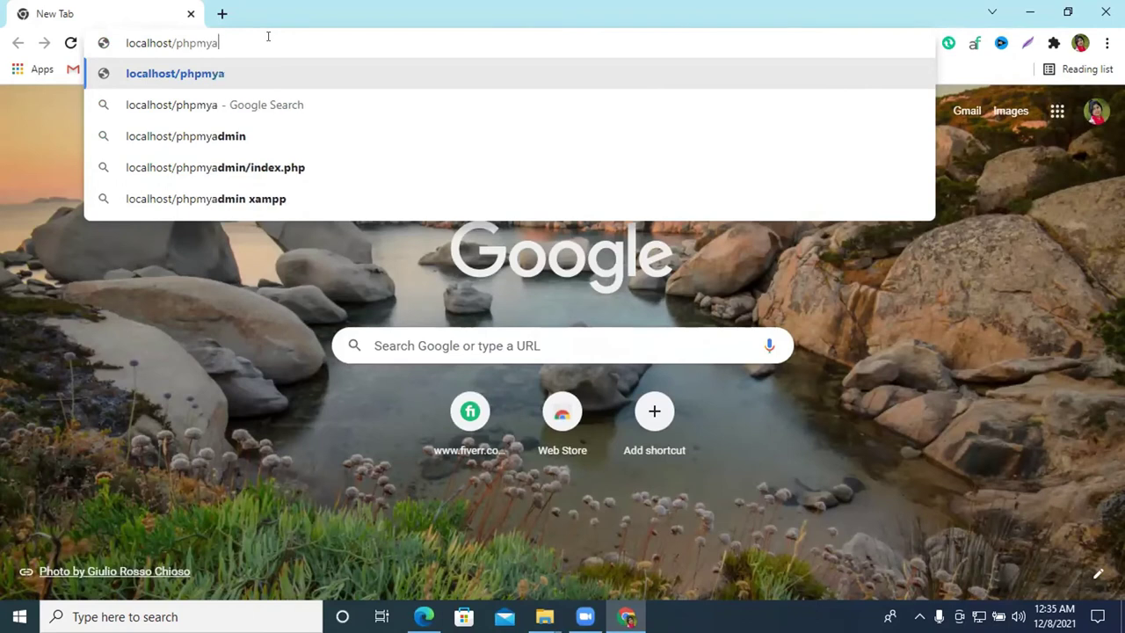
type("dmin")
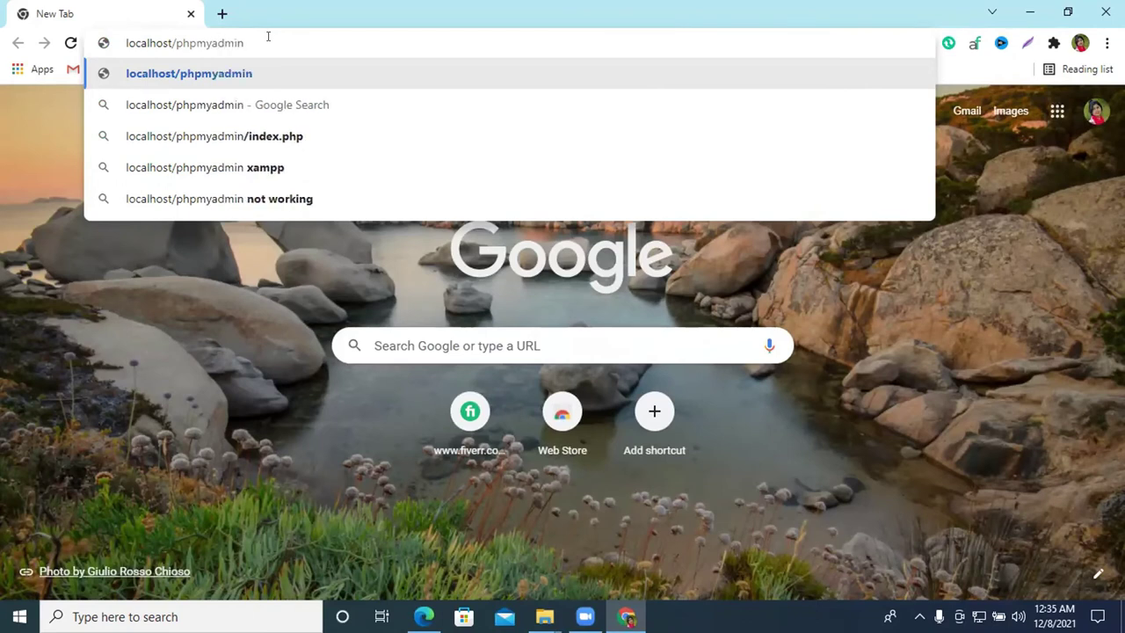
key("Return")
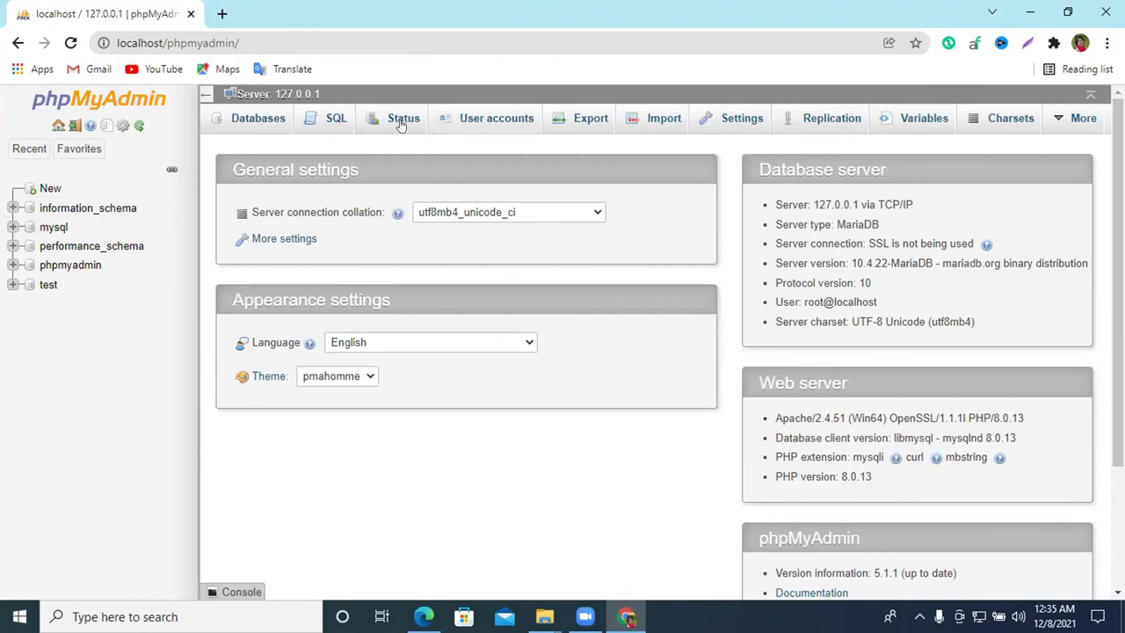
On phpMyAdmin's Databases page, enter Freelancer_raju as the new database name
left_click(241, 126)
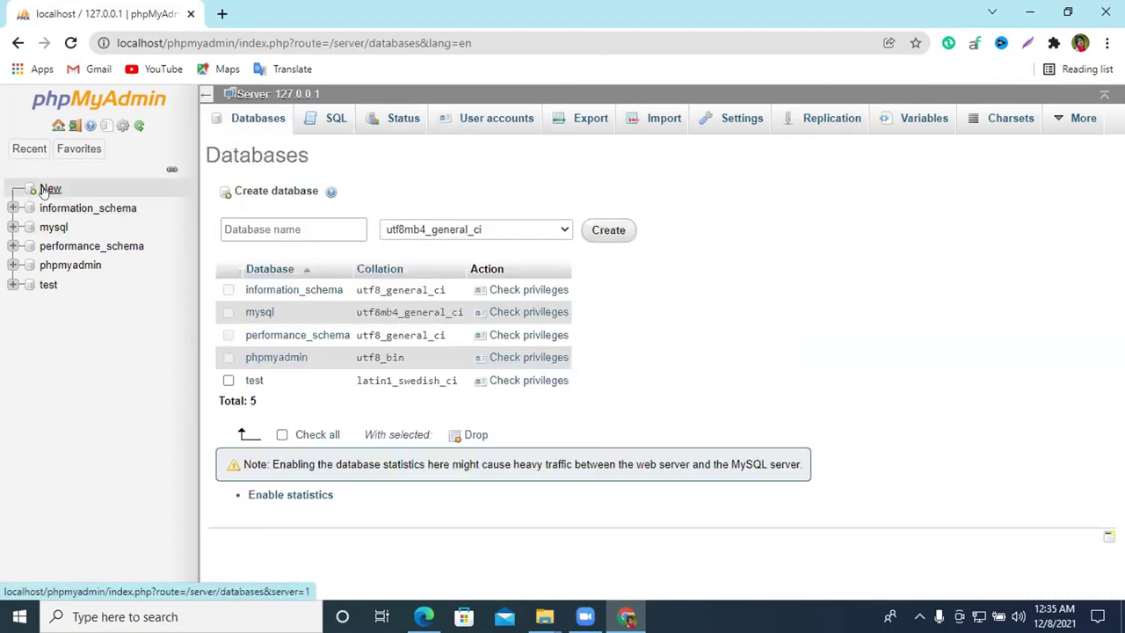
left_click(44, 193)
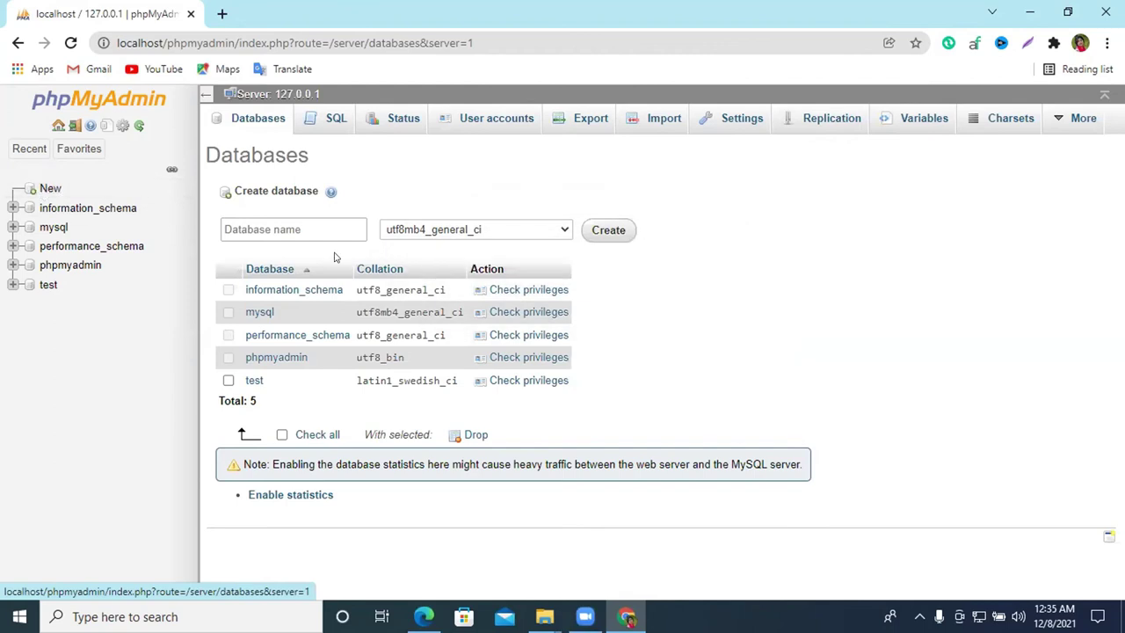
left_click(274, 227)
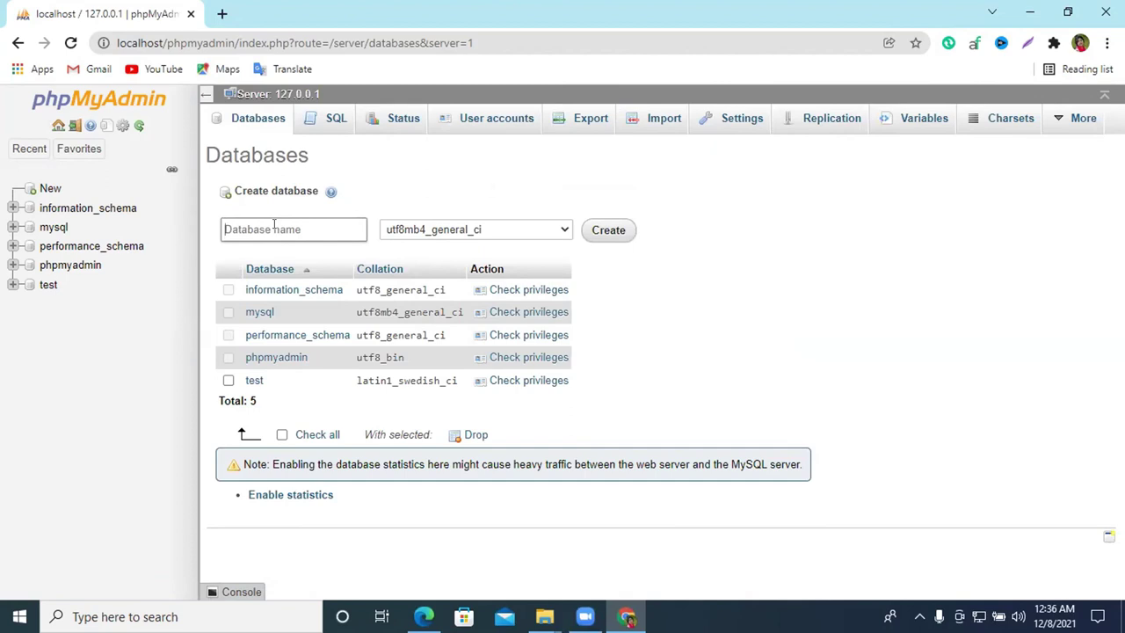
type("Freelancer_raju")
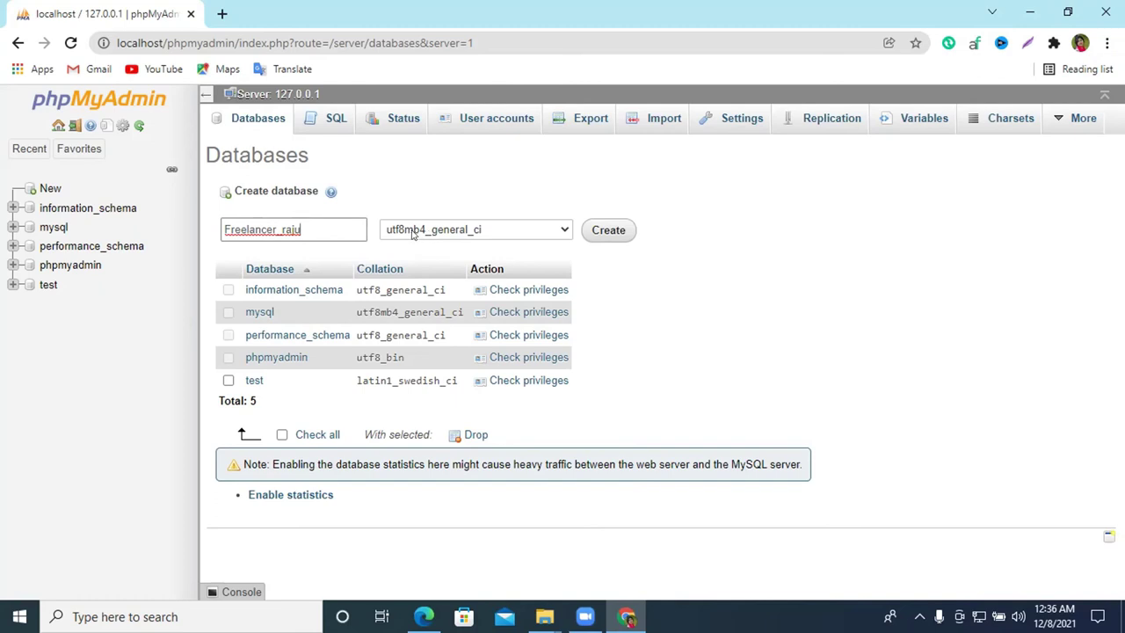
Choose utf8_general_ci as the new database's collation
left_click(412, 232)
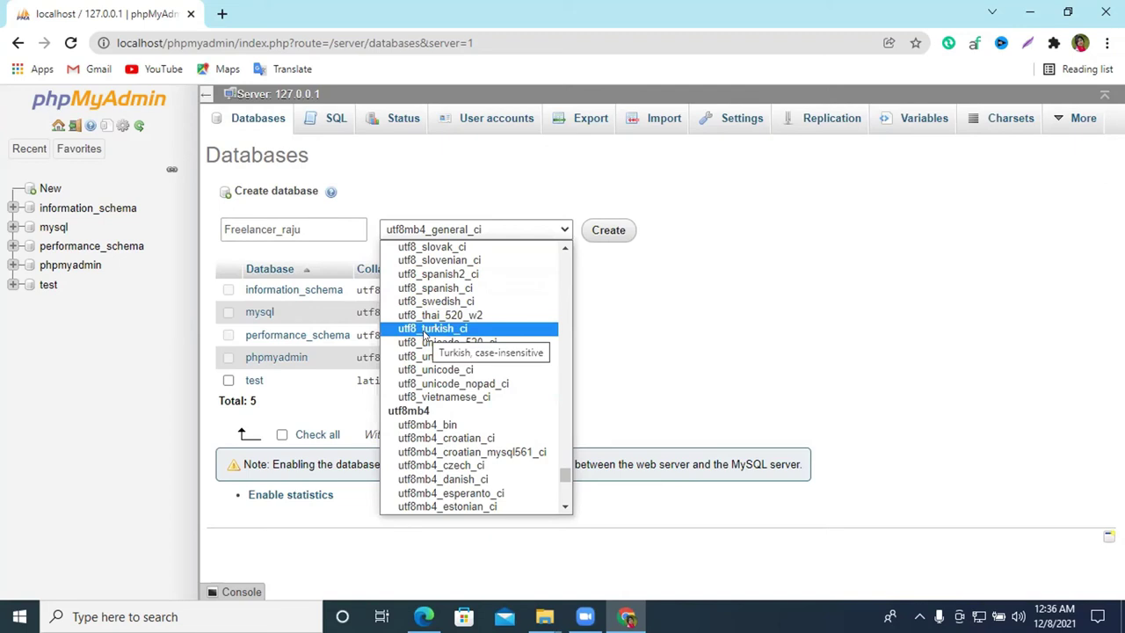
scroll(451, 380, "down", 4)
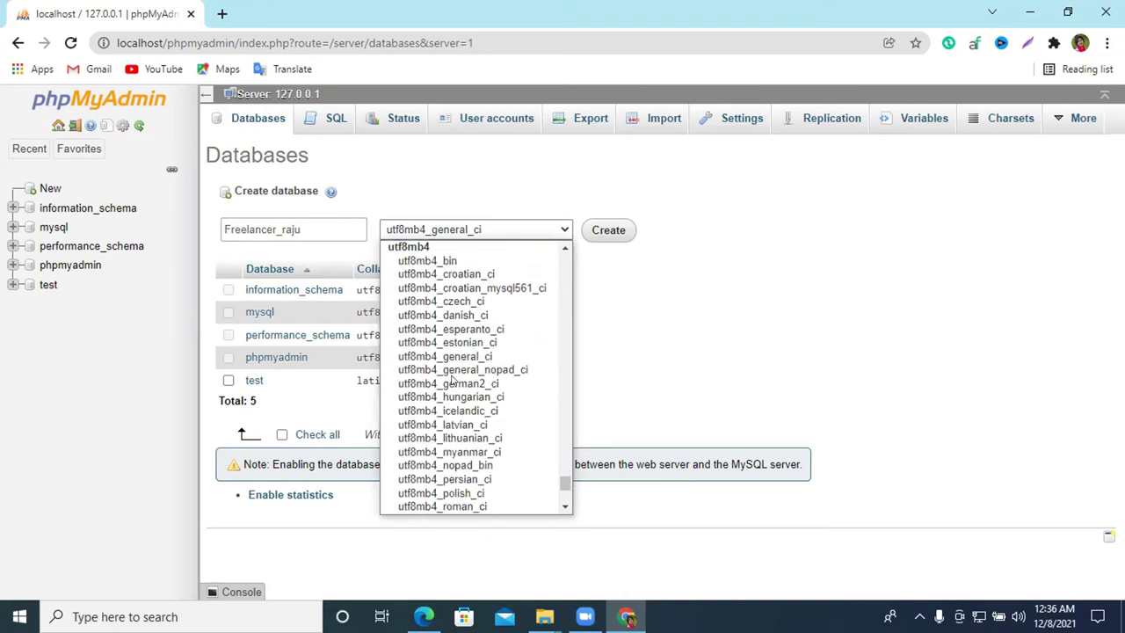
scroll(451, 380, "down", 2)
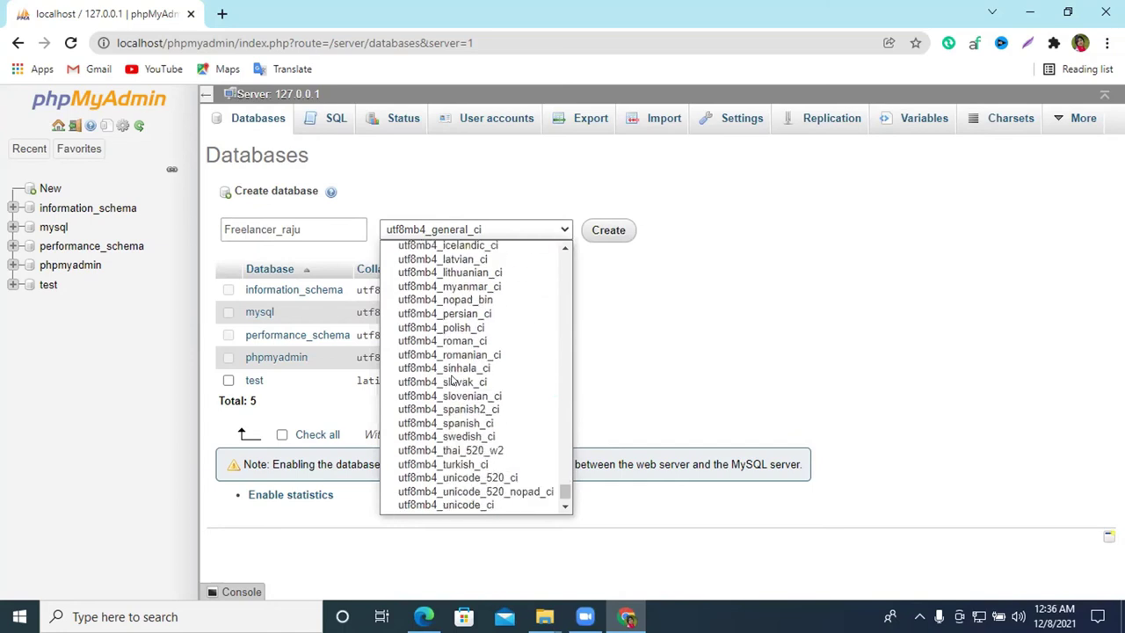
scroll(451, 380, "down", 1)
scroll(451, 379, "up", 8)
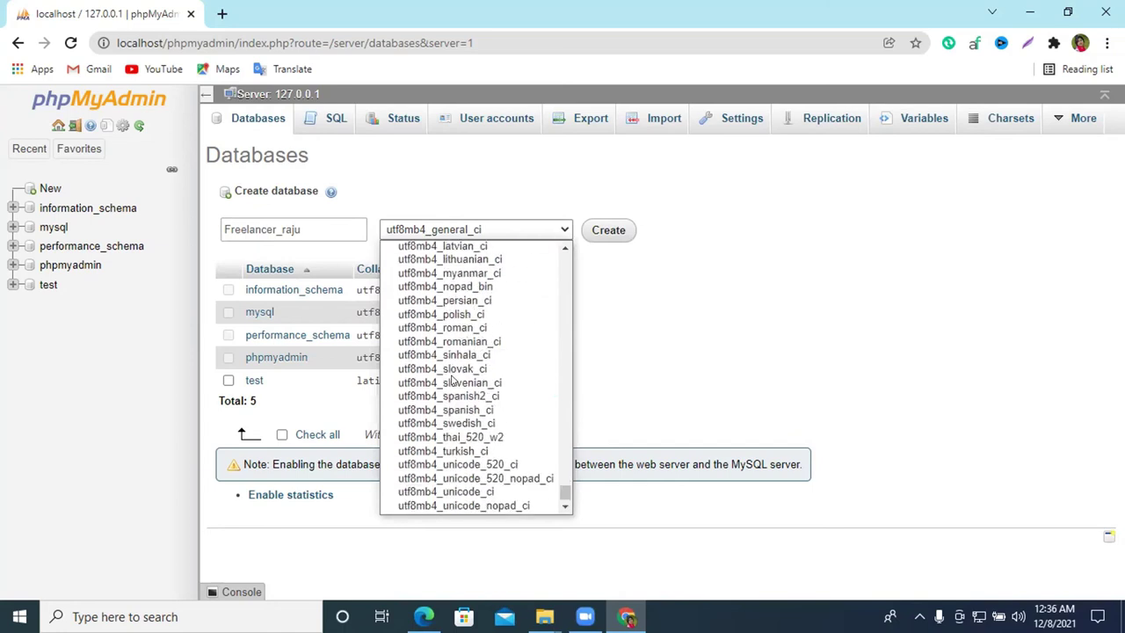
scroll(453, 378, "up", 4)
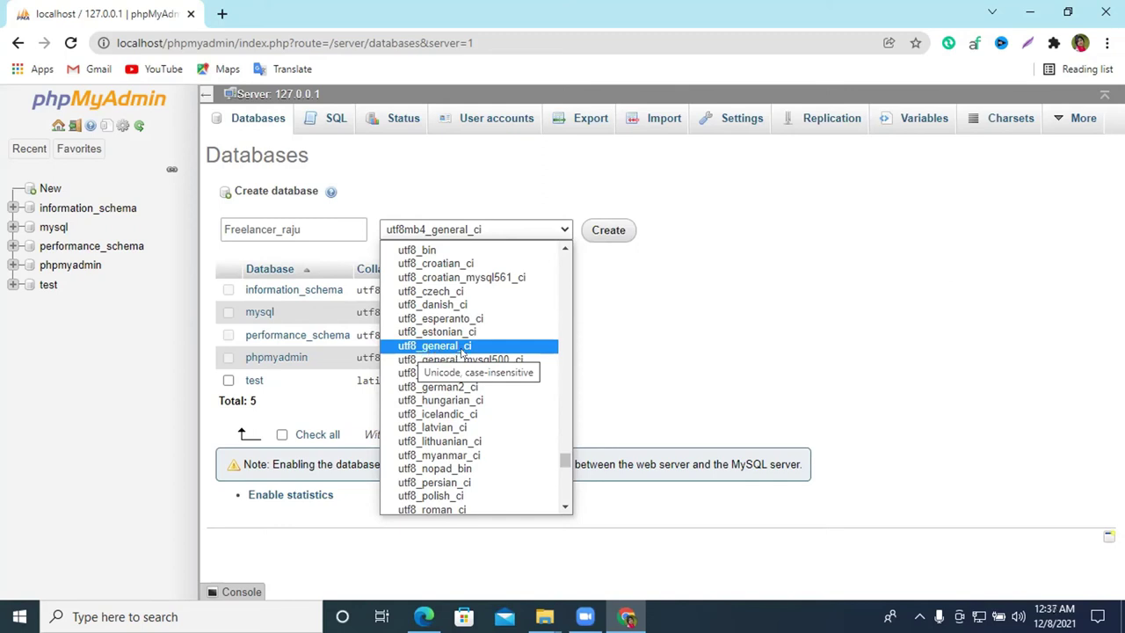
left_click(461, 350)
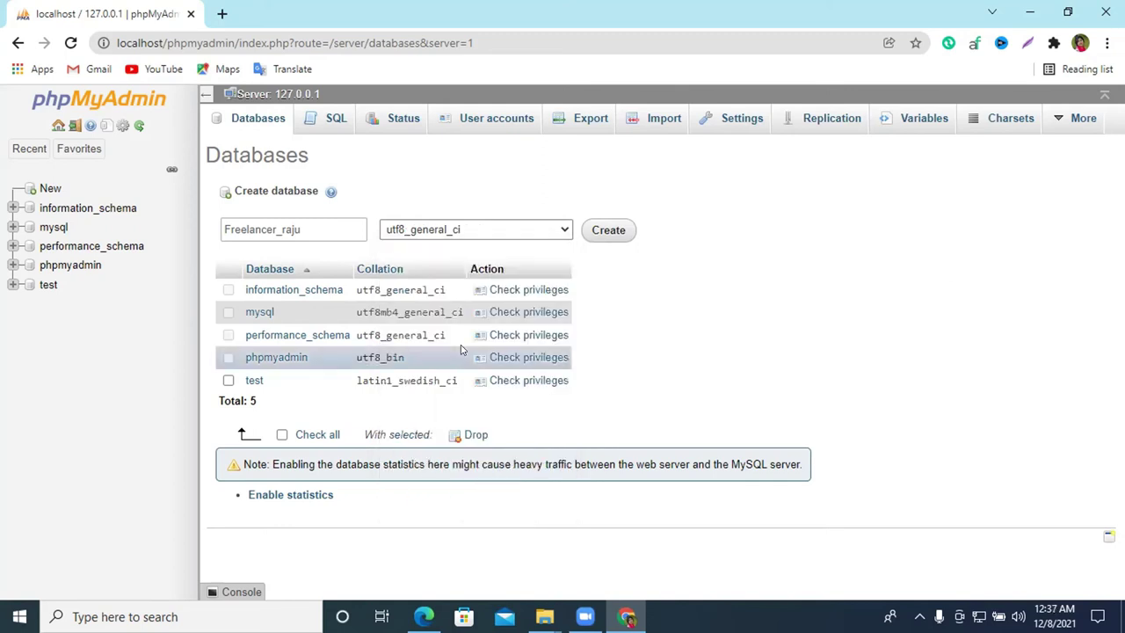
Create the freelancer_raju database and paste its name into WordPress's Database Name field
left_click(591, 232)
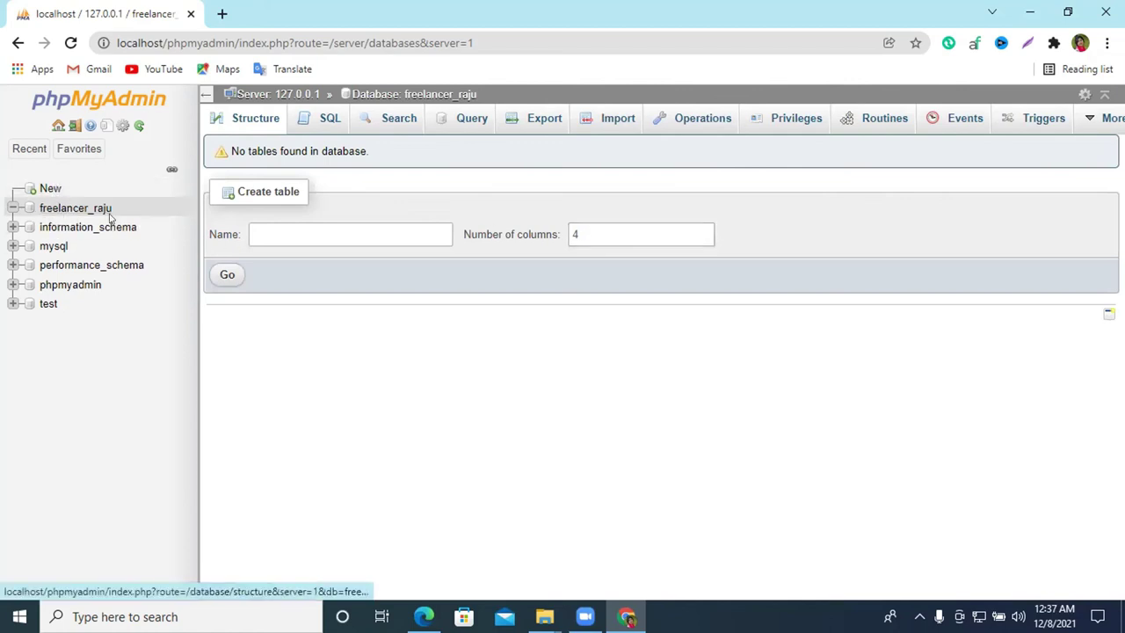
left_click_drag(112, 209, 37, 207)
key("ctrl+c")
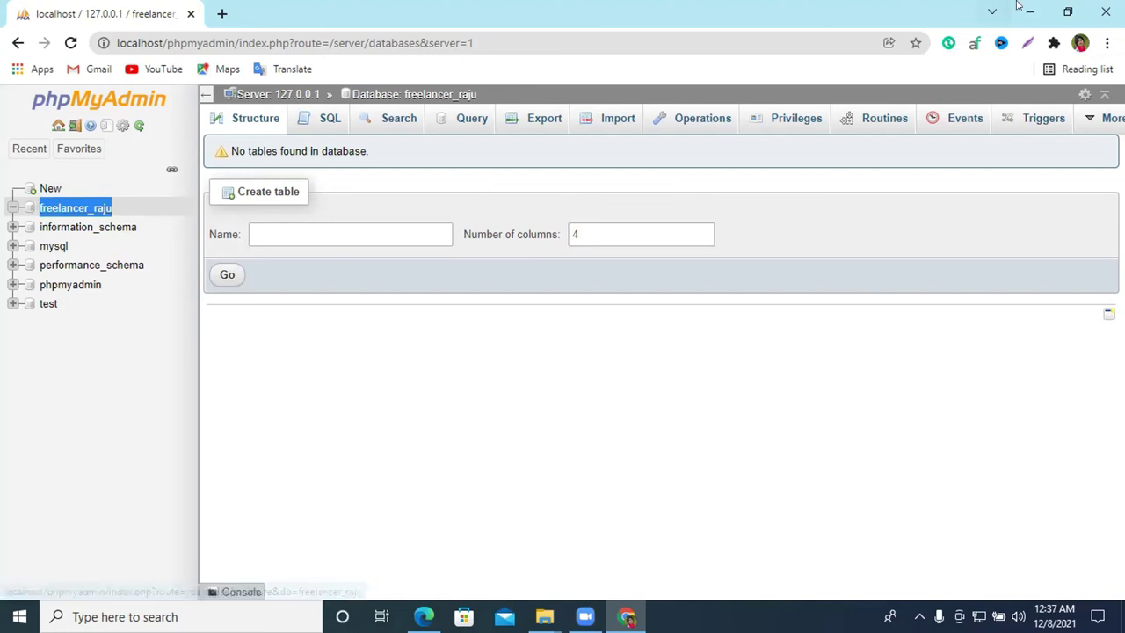
key("super+d")
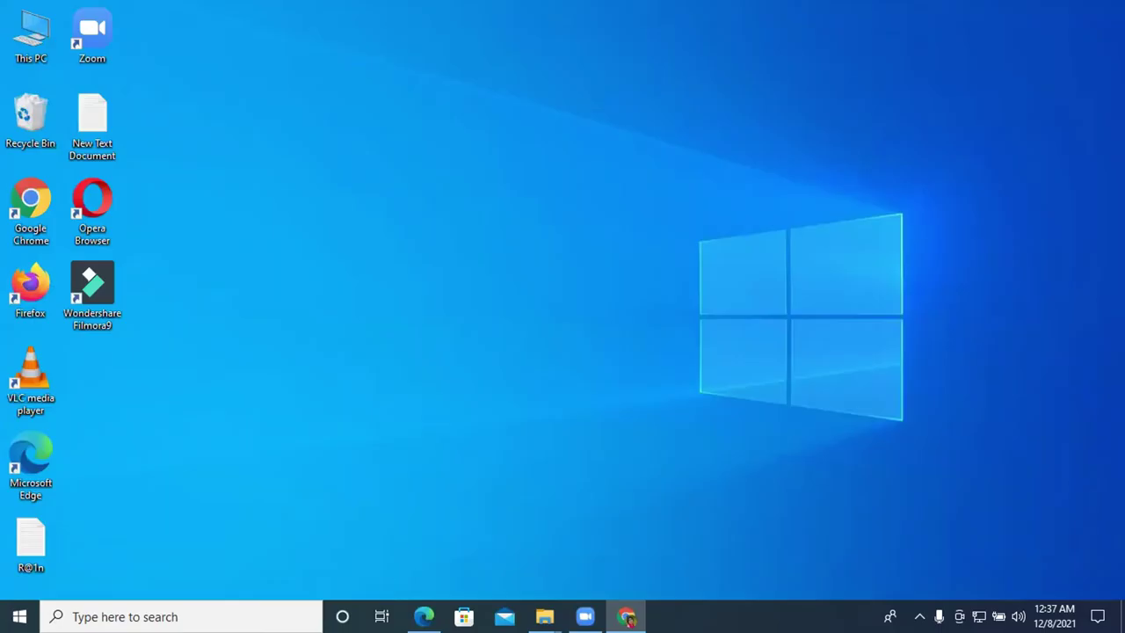
key("alt+Tab")
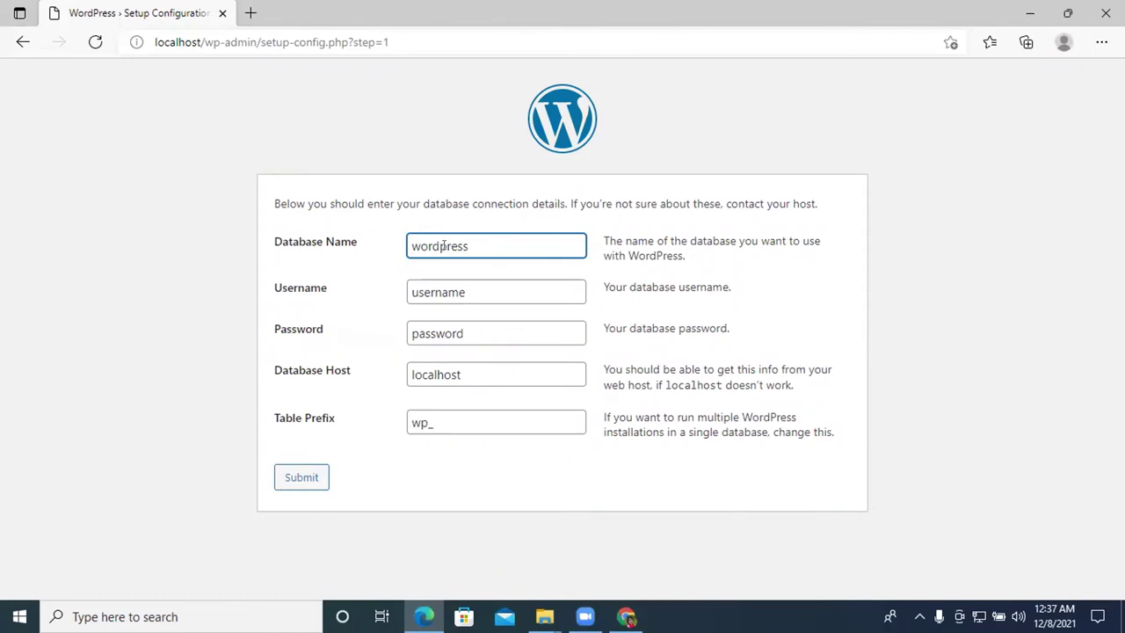
double_click(443, 246)
key("ctrl+v")
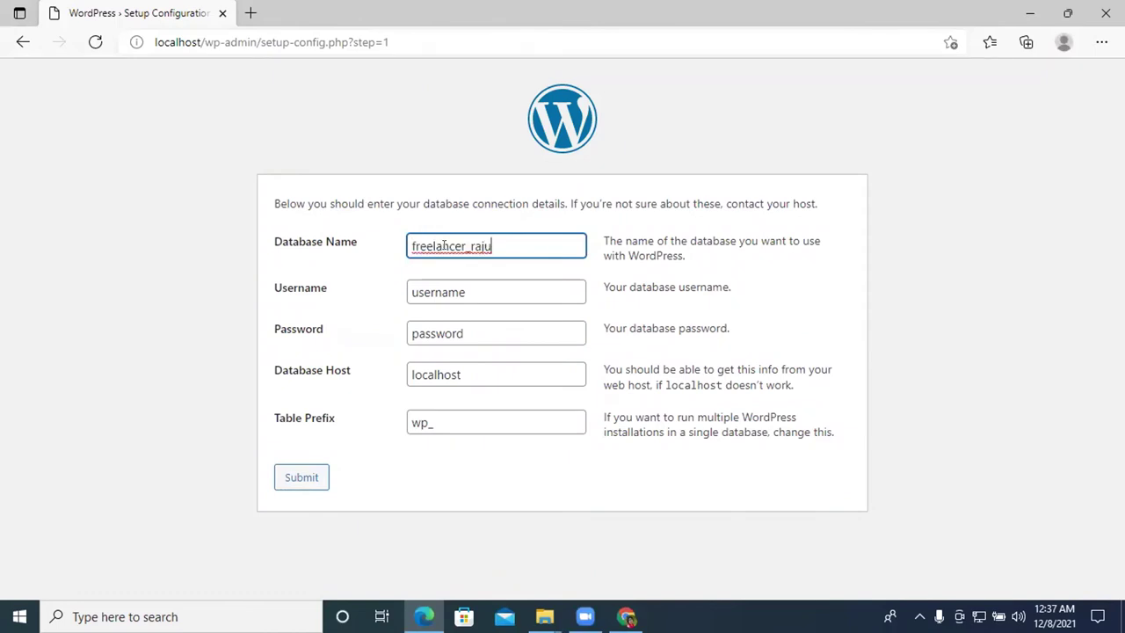
Set the database username to root, leave the password blank, and submit
double_click(439, 292)
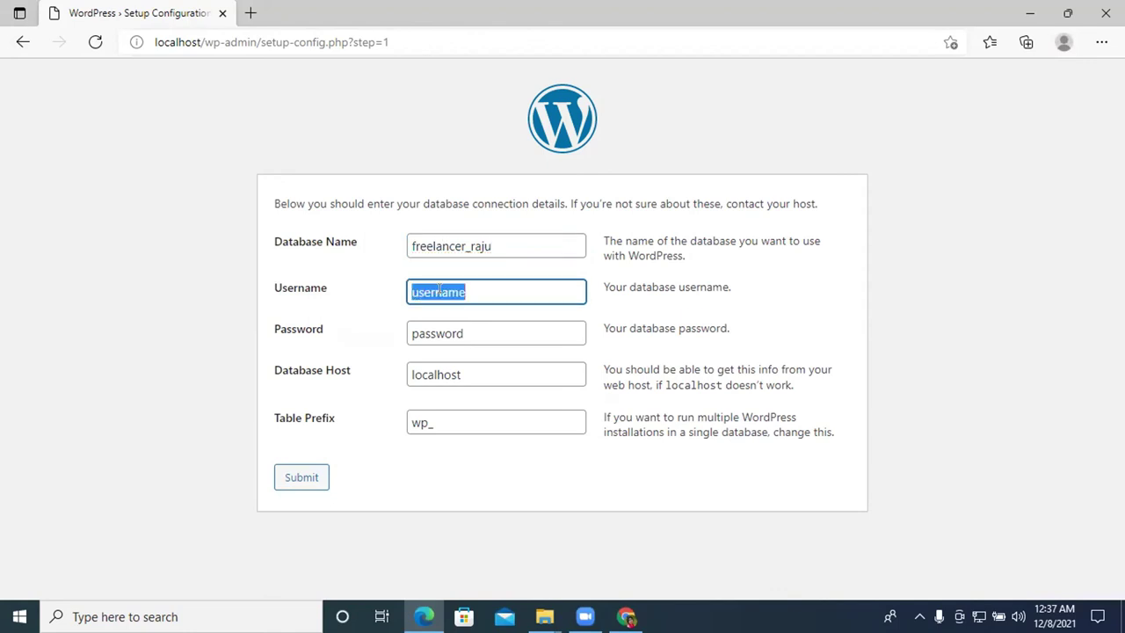
key("BackSpace")
type("root")
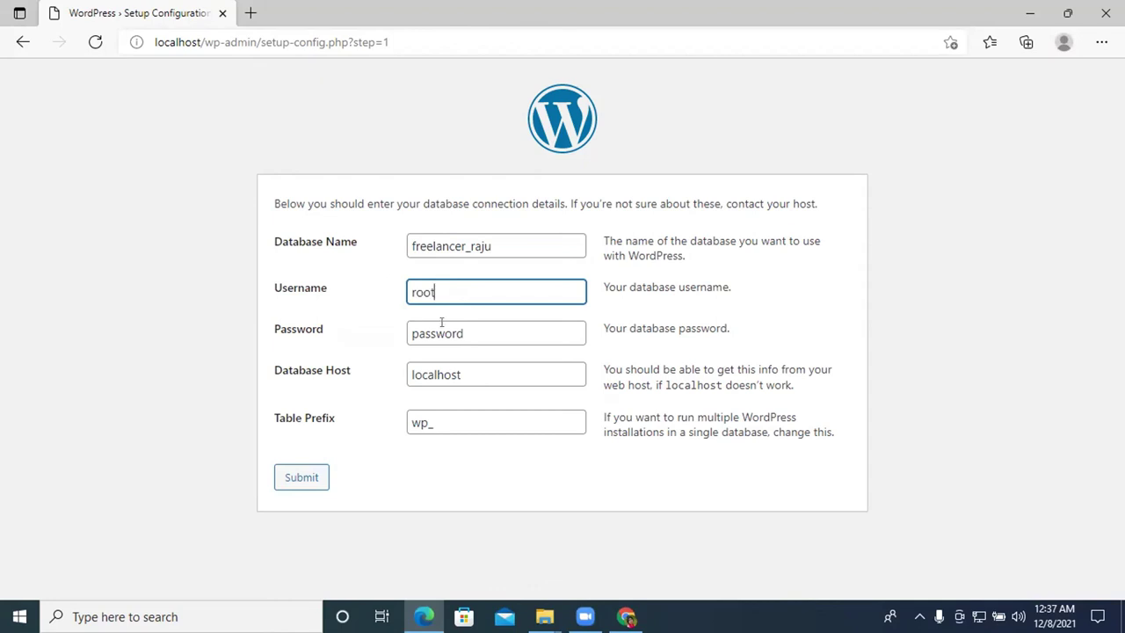
double_click(459, 331)
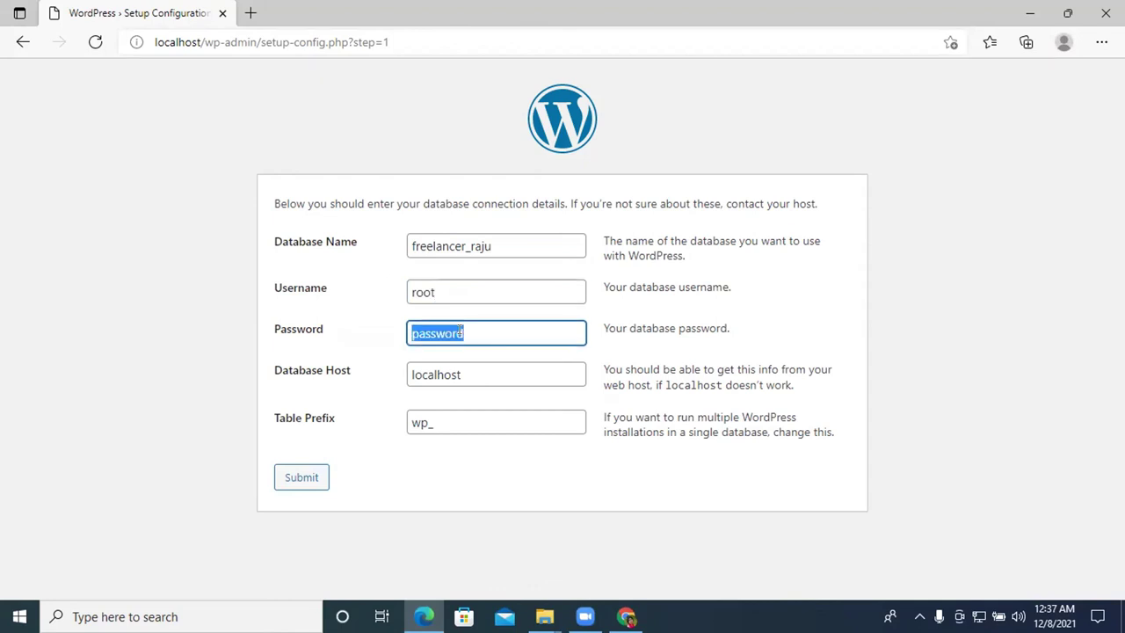
key("BackSpace")
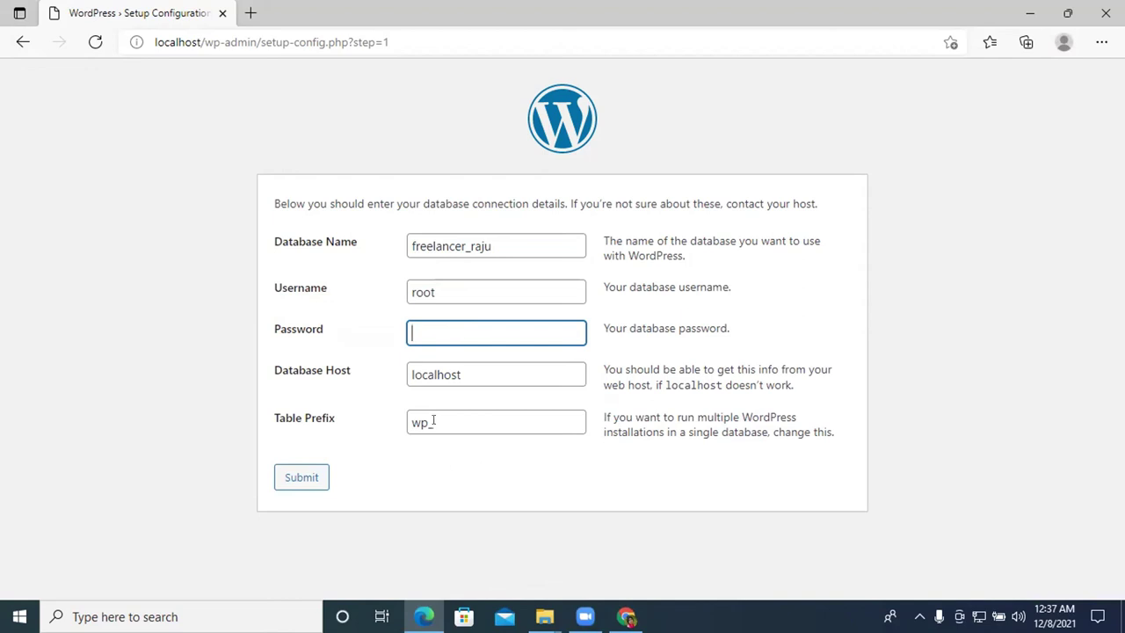
left_click(309, 479)
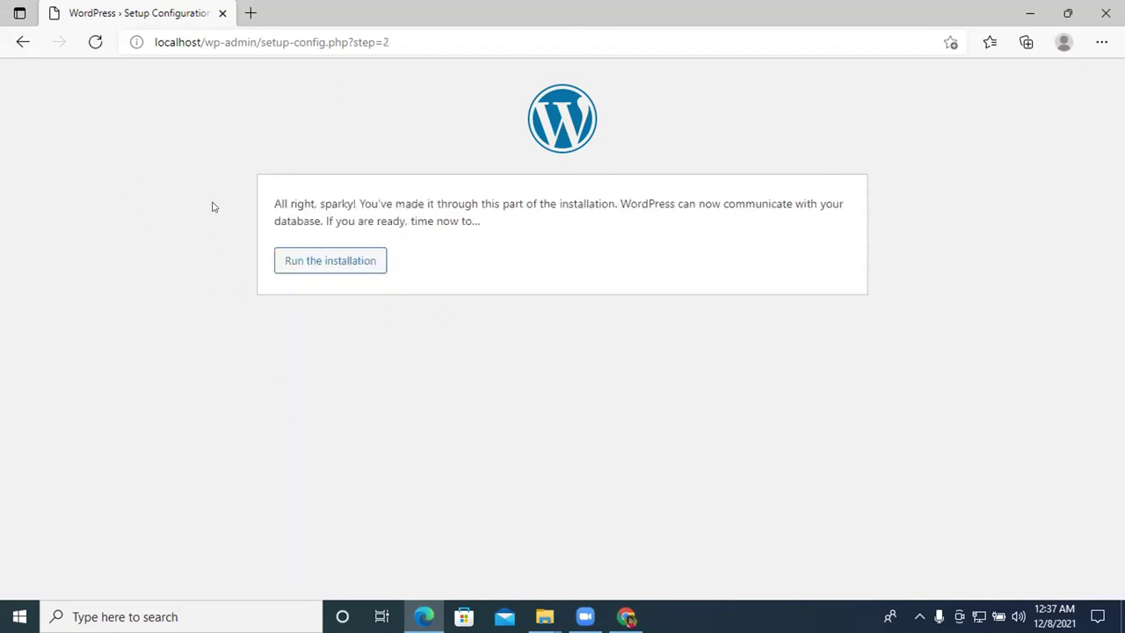
Run the installation and enter site title 'Freelancer raju' and username admin
left_click(296, 269)
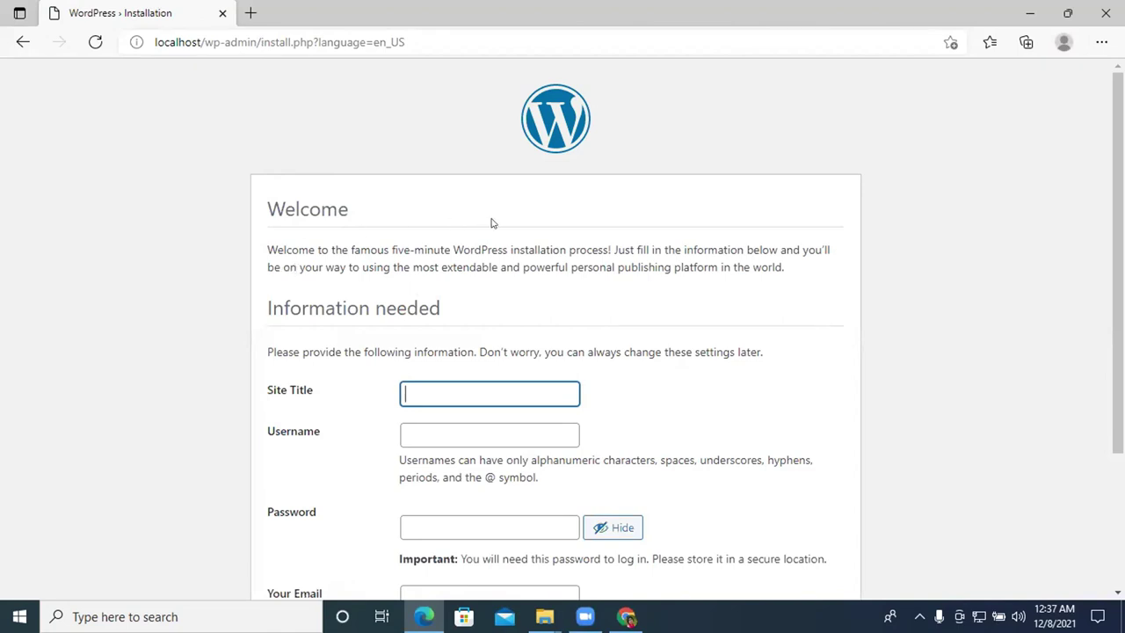
scroll(497, 226, "down", 2)
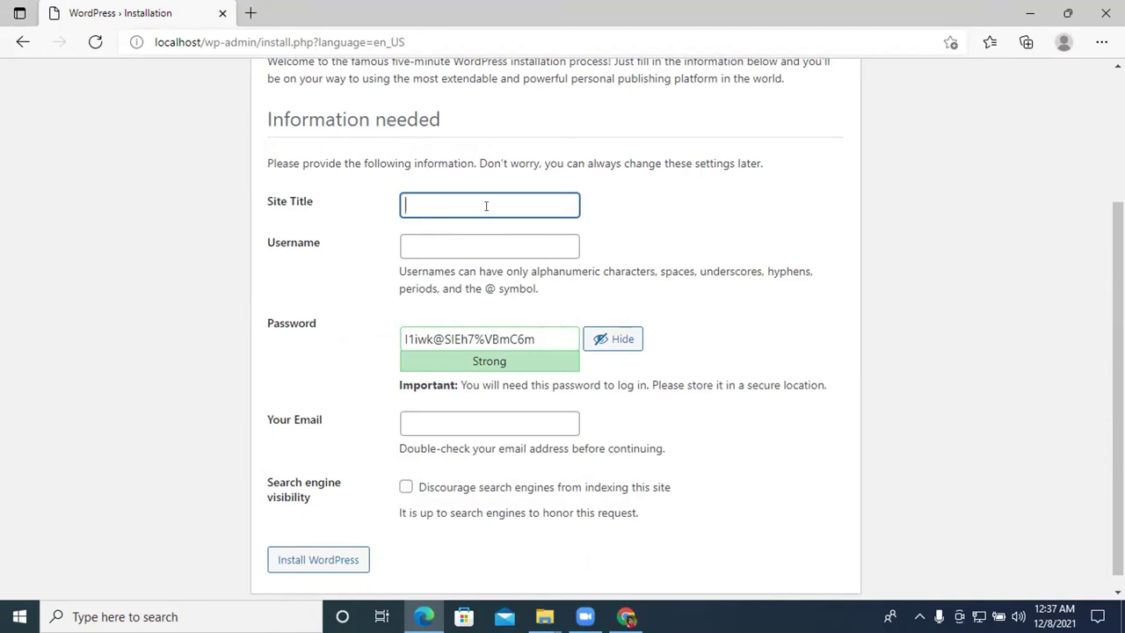
type("Freelancer")
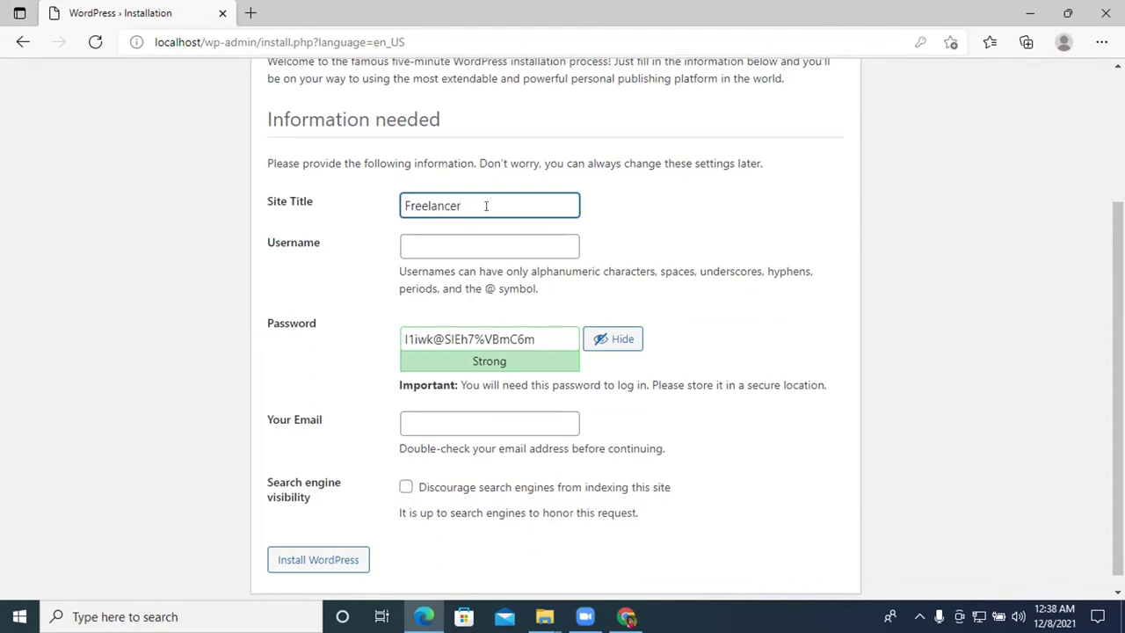
type("raju")
left_click(447, 236)
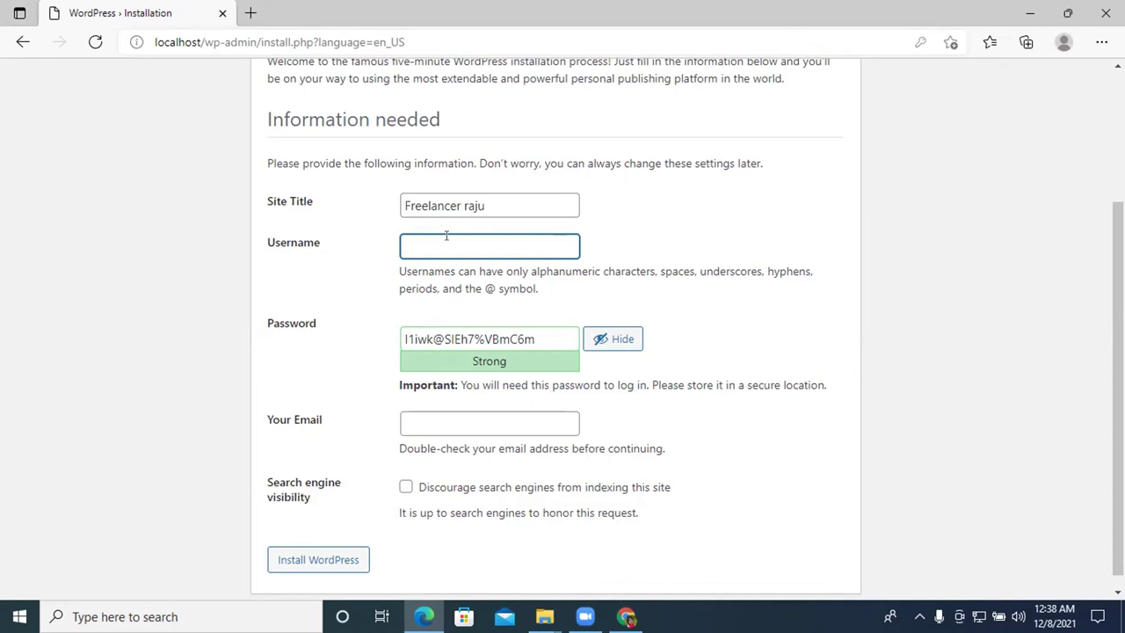
type("admin")
Replace the generated password with a custom strong password and copy it
double_click(479, 338)
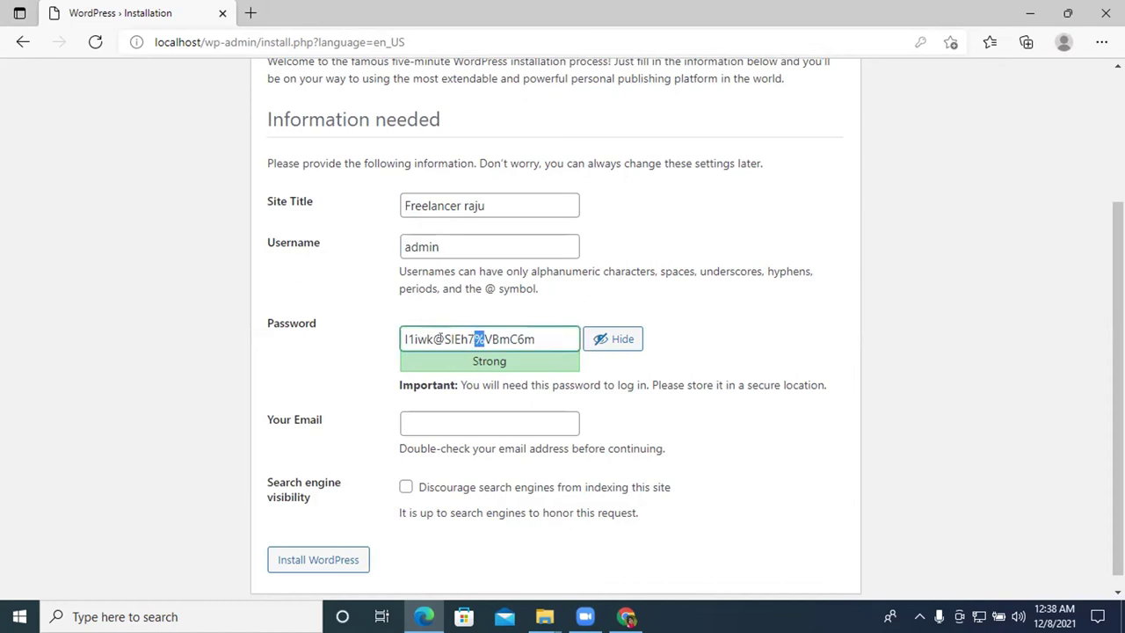
key("ctrl+a")
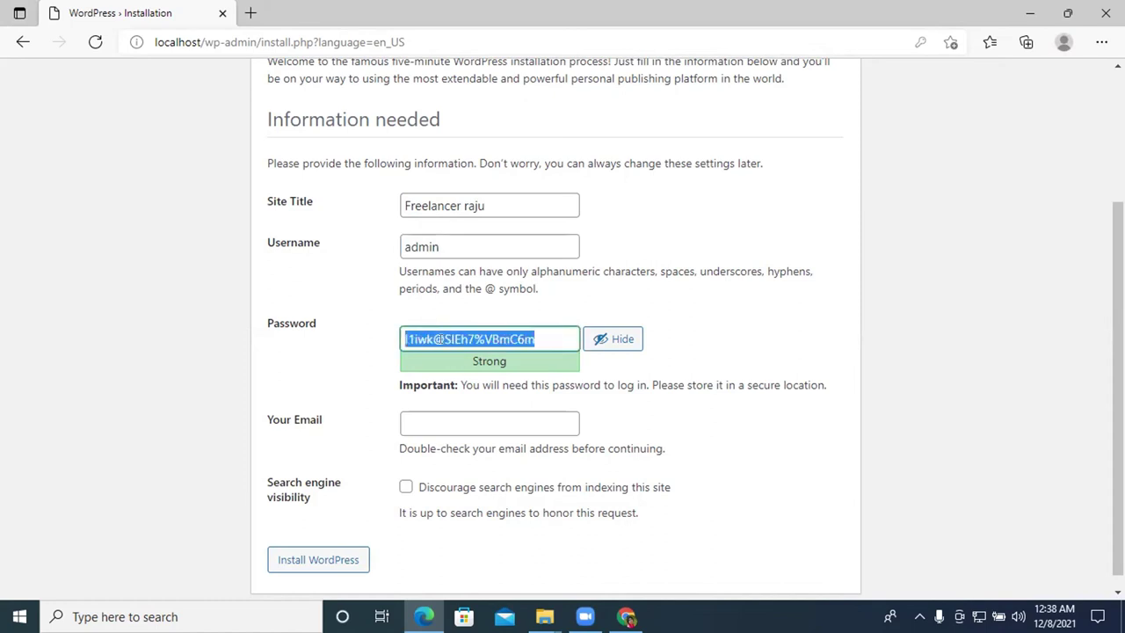
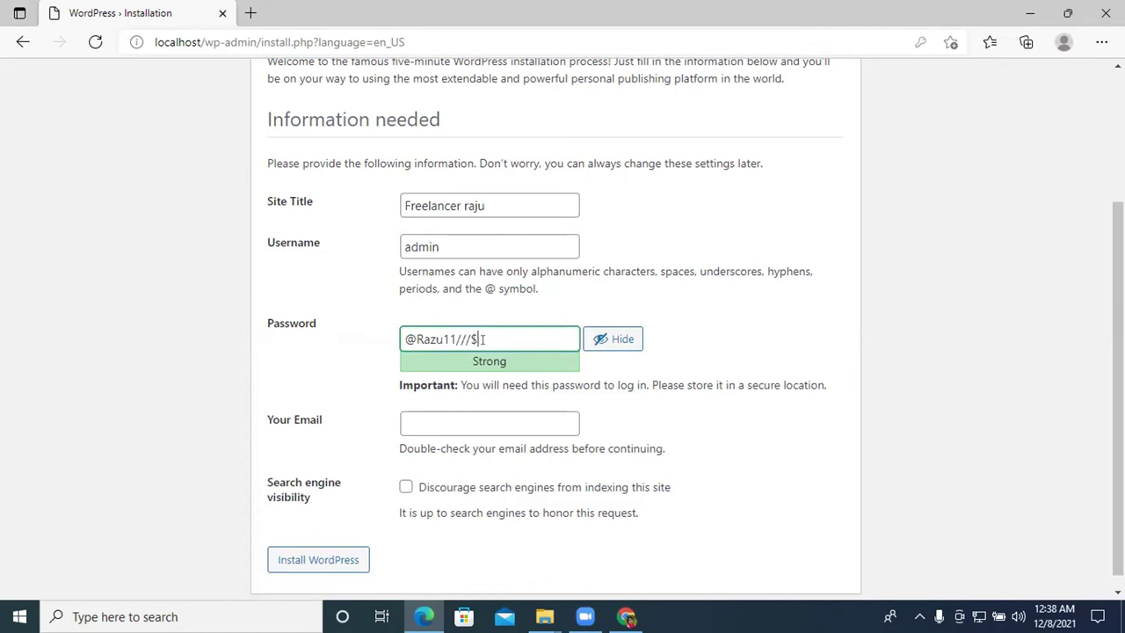
triple_click(494, 338)
right_click(495, 338)
left_click(413, 423)
left_click(441, 339)
triple_click(442, 339)
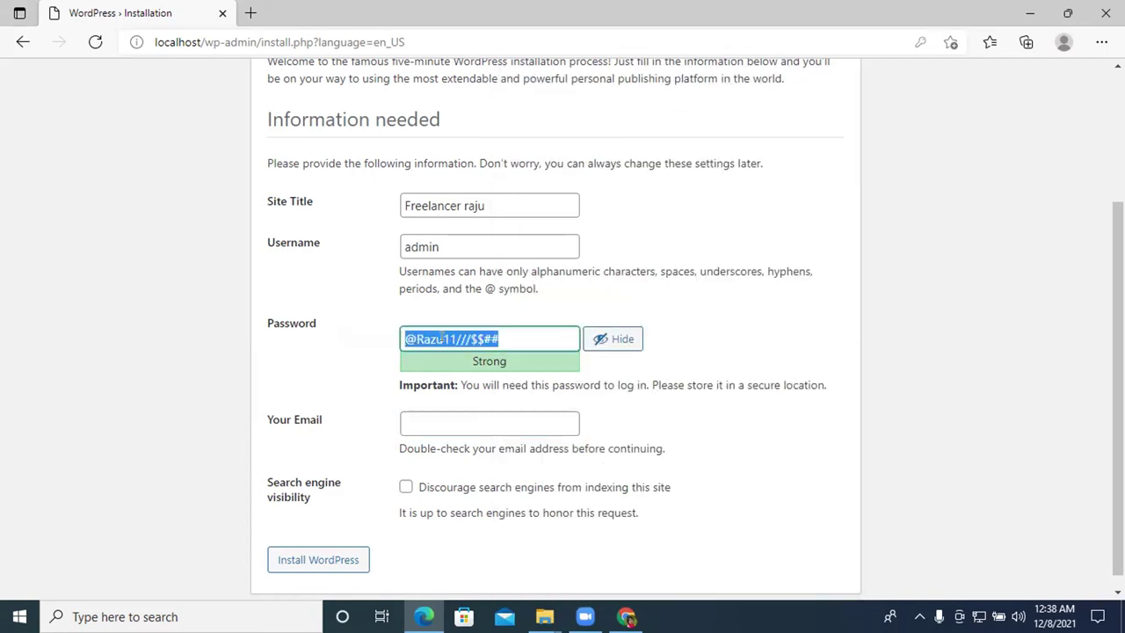
right_click(441, 339)
left_click(492, 140)
left_click(440, 422)
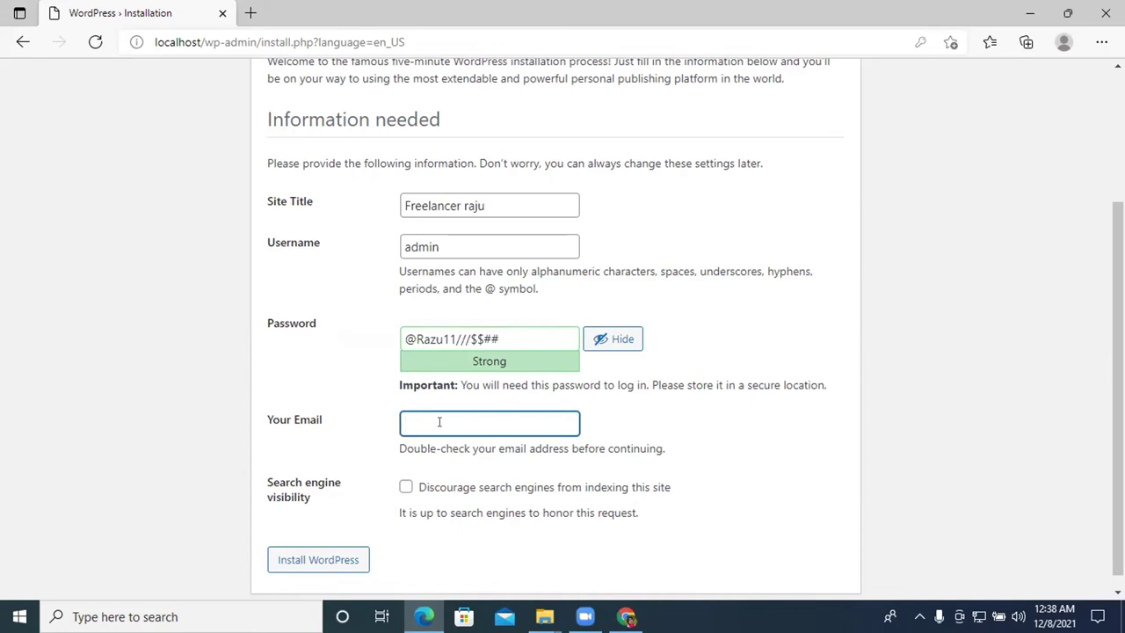
In Chrome, open a new tab and switch to the other Google account
left_click(626, 616)
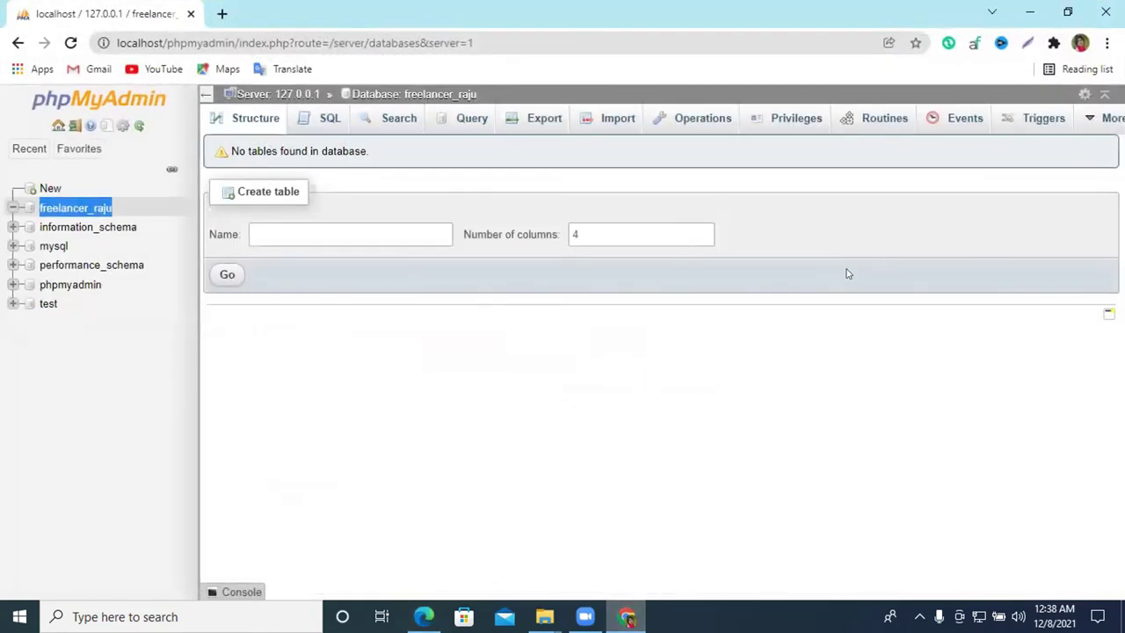
left_click(221, 13)
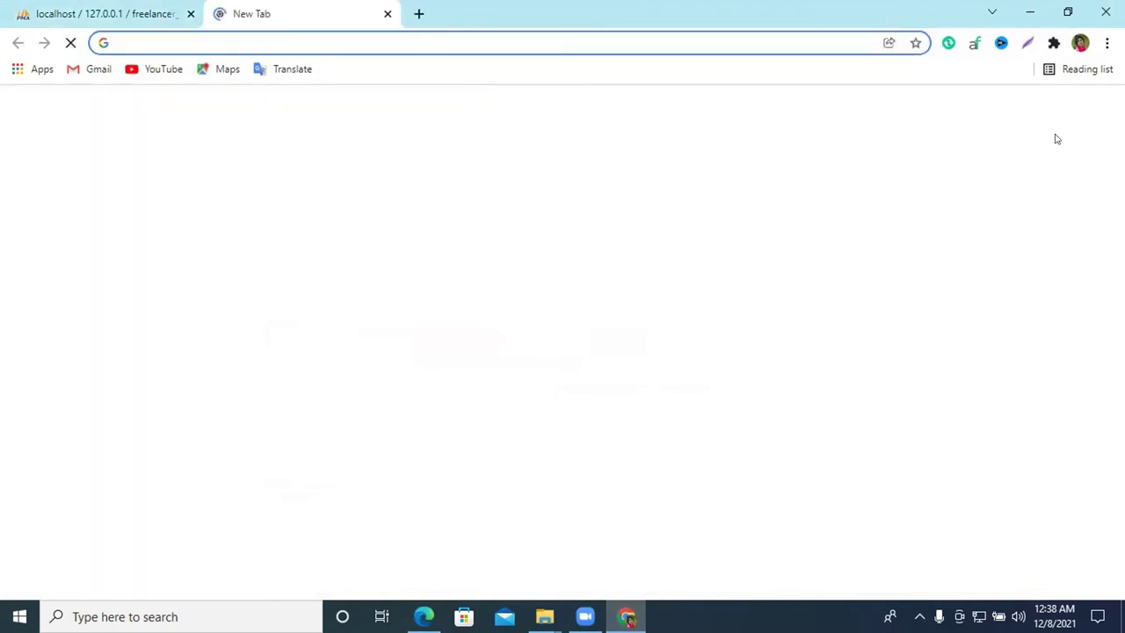
left_click(1095, 110)
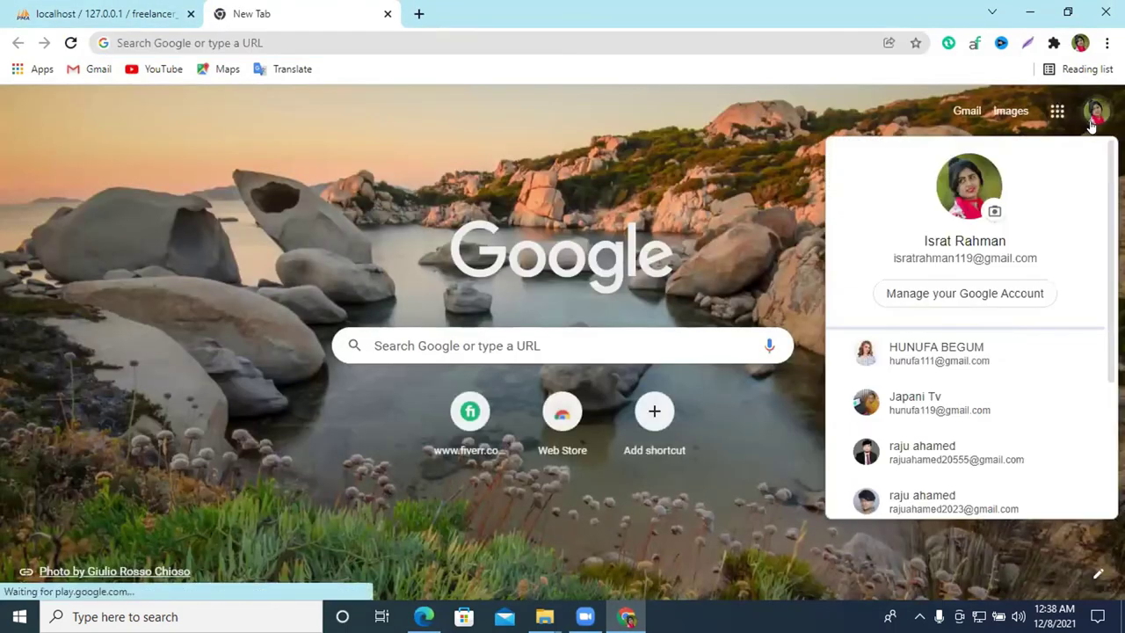
scroll(1020, 321, "down", 2)
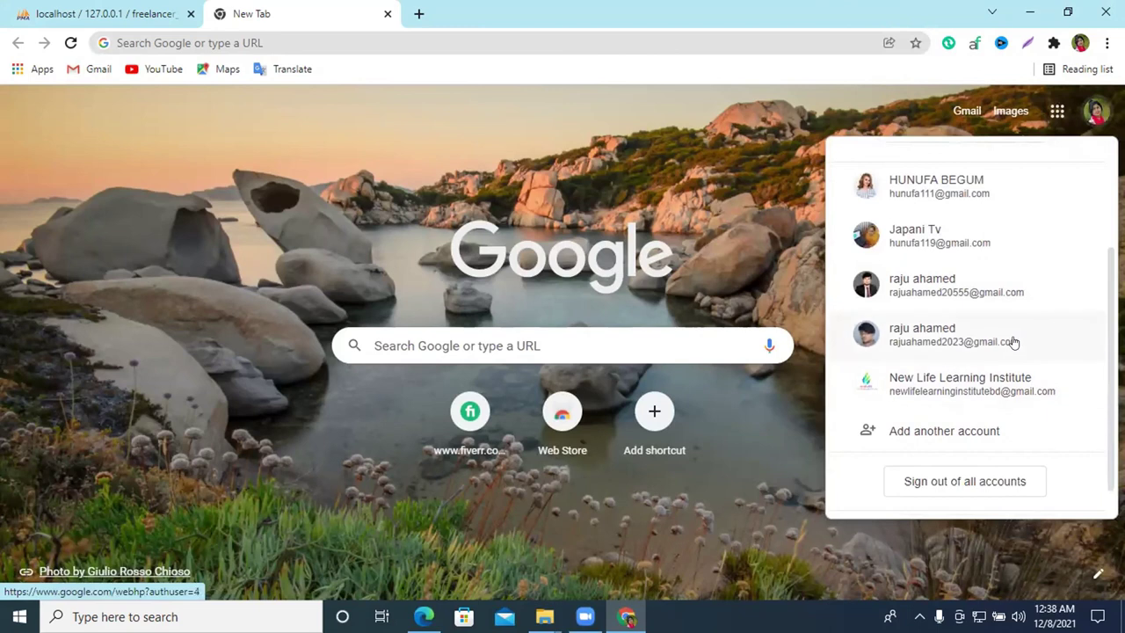
left_click(1014, 342)
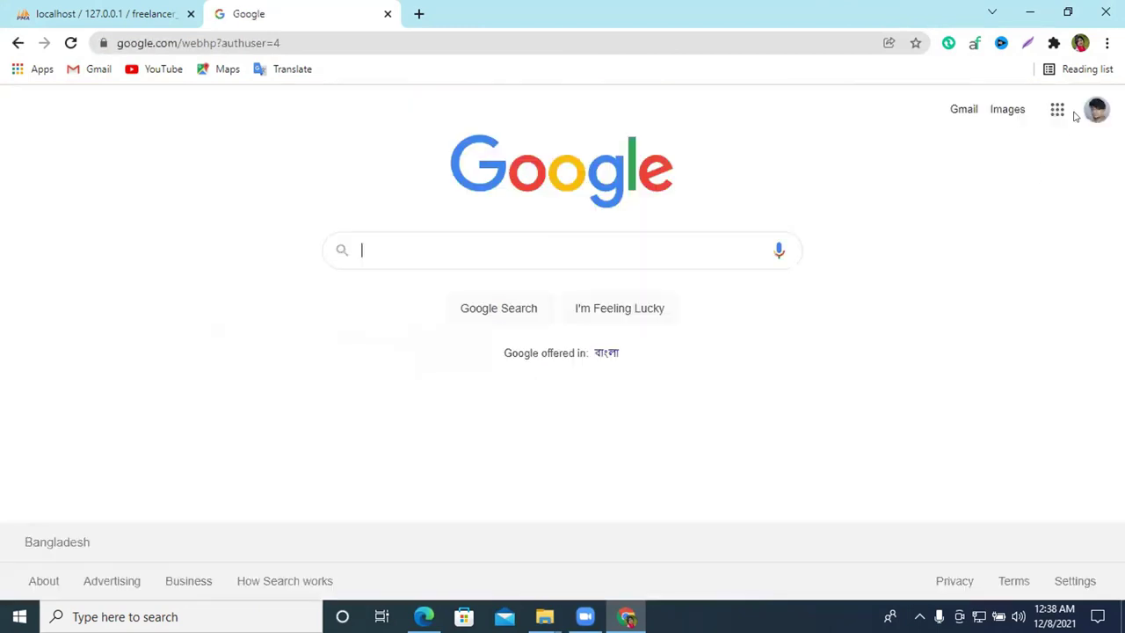
Copy the account's e-mail address and return to the WordPress installation form
left_click(1099, 107)
triple_click(930, 261)
right_click(862, 266)
left_click(871, 276)
right_click(861, 269)
left_click(954, 280)
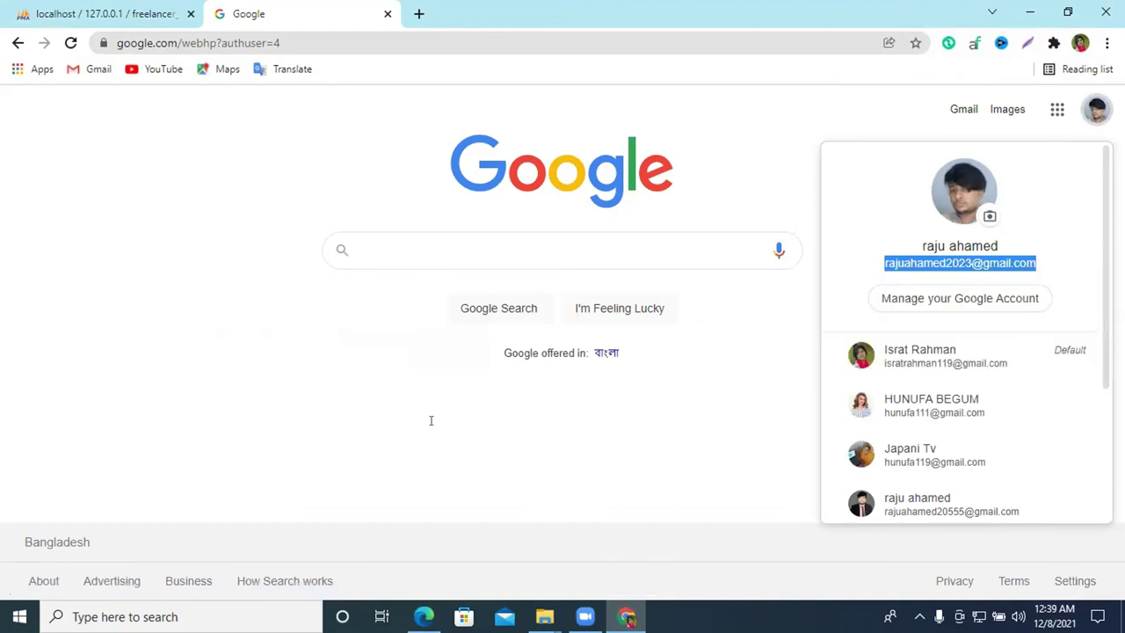
key("alt+Tab")
Copy the admin password again and install WordPress, reaching the Success! page
left_click(495, 324)
key("ctrl+a")
right_click(503, 323)
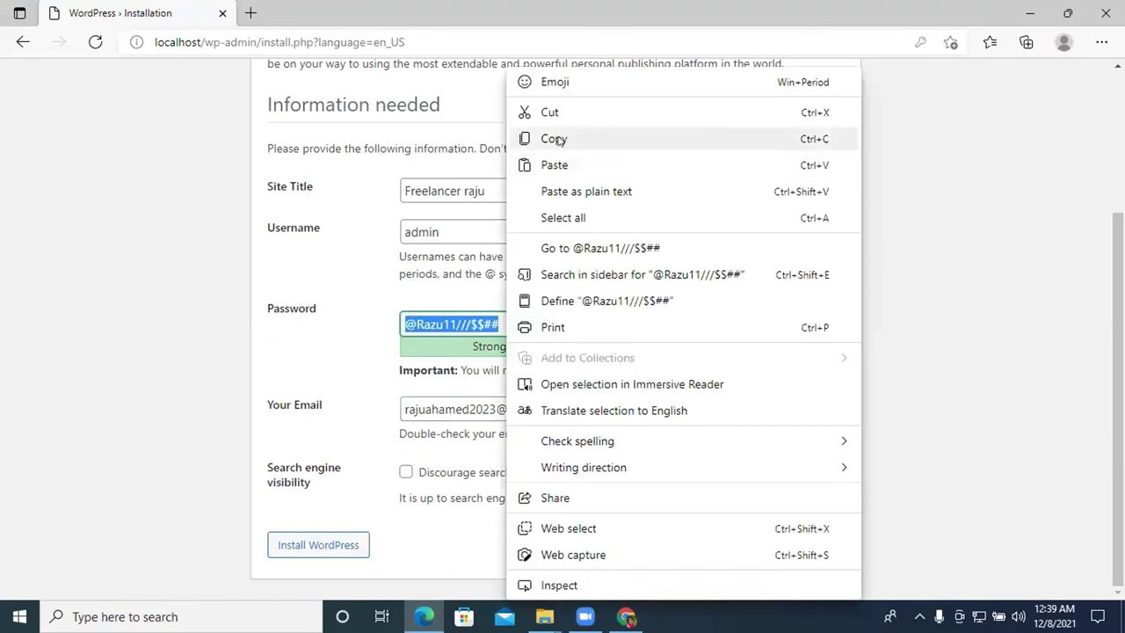
left_click(557, 142)
right_click(482, 324)
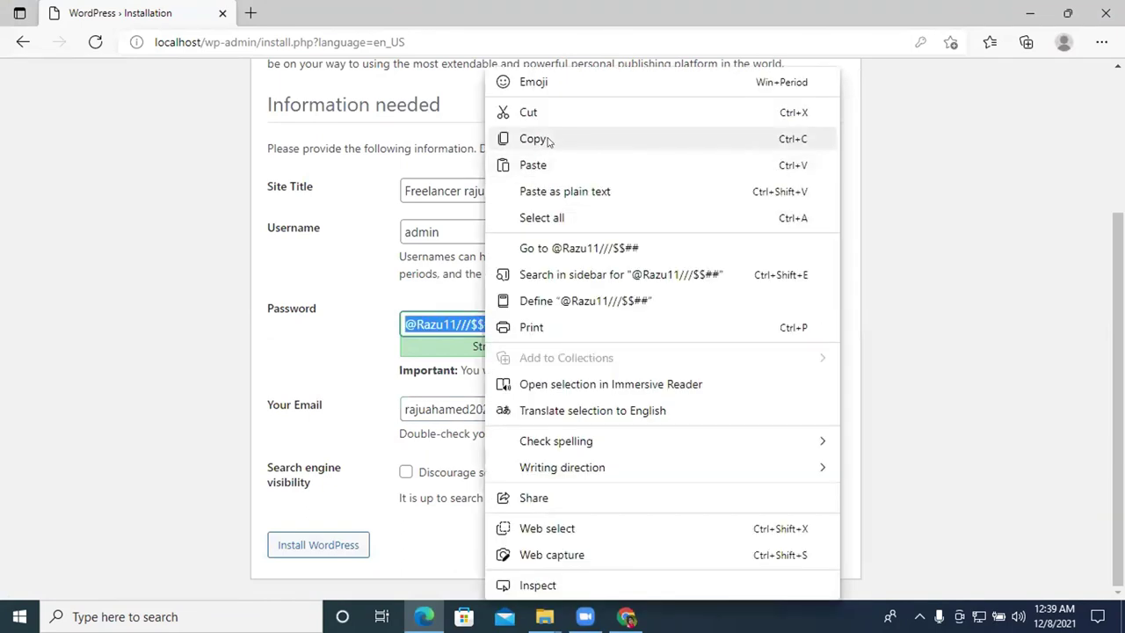
left_click(547, 141)
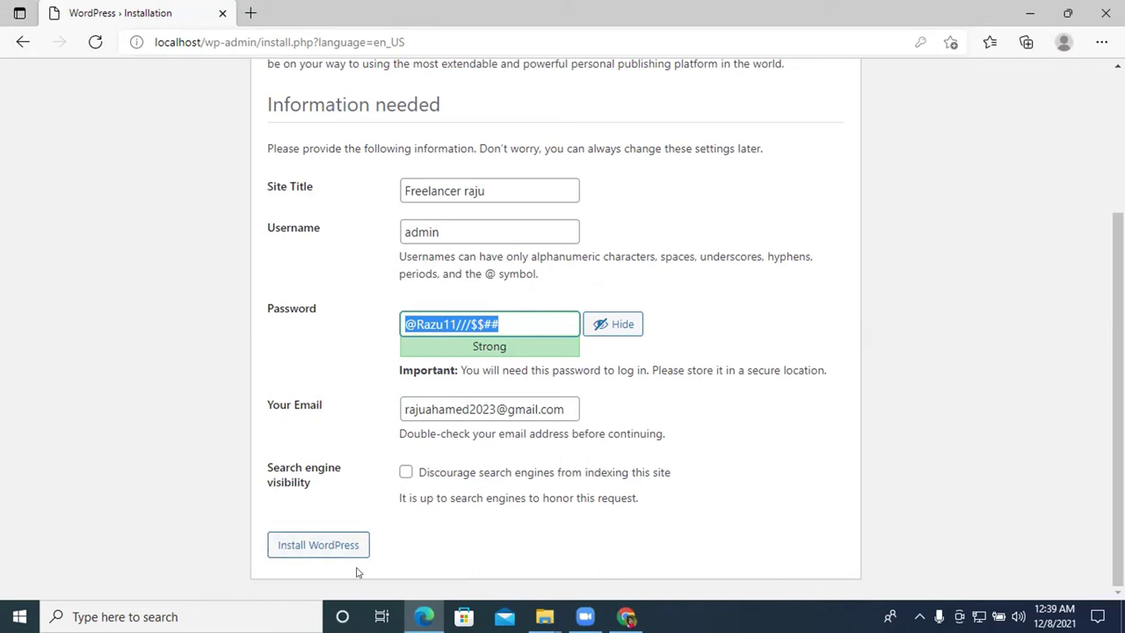
left_click(312, 546)
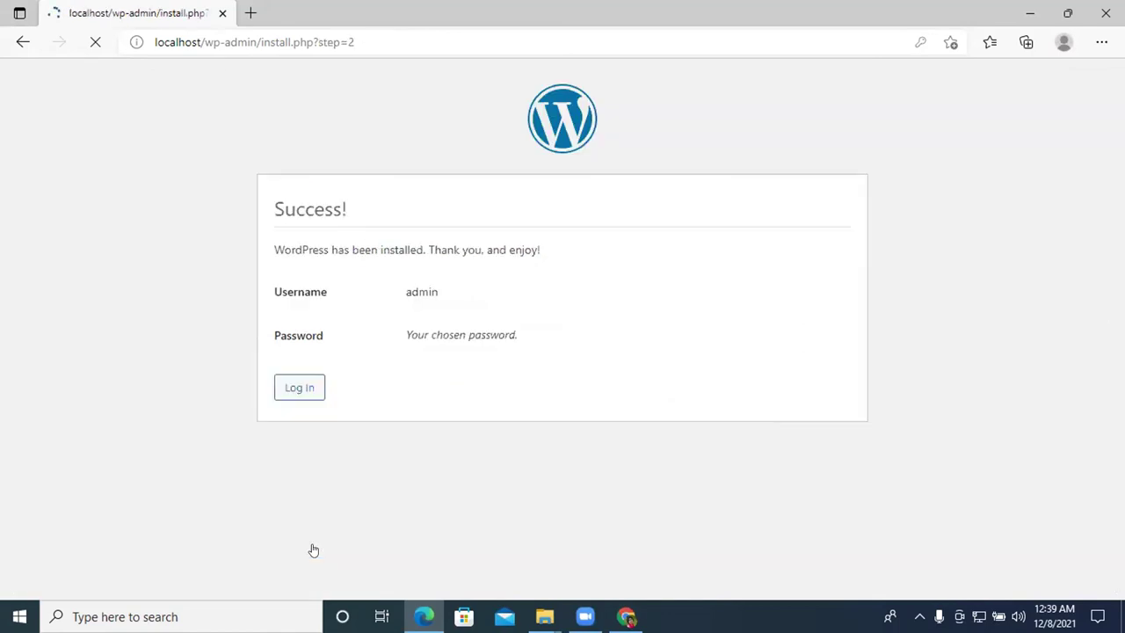
Save the login in Edge and sign in as admin with Remember Me ticked
left_click(771, 210)
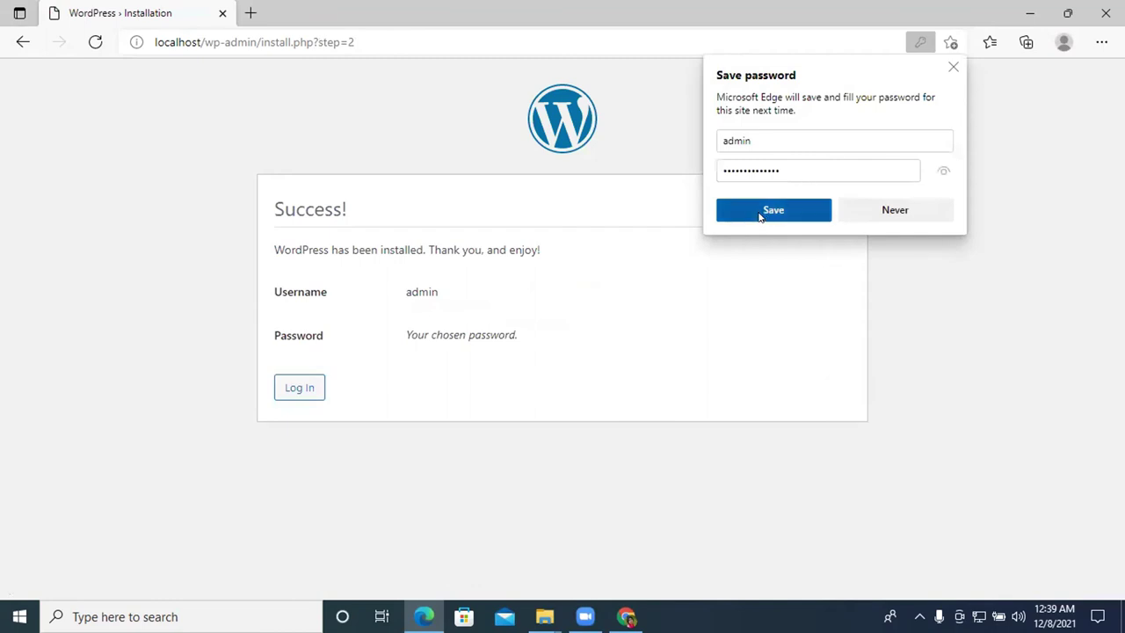
left_click(299, 389)
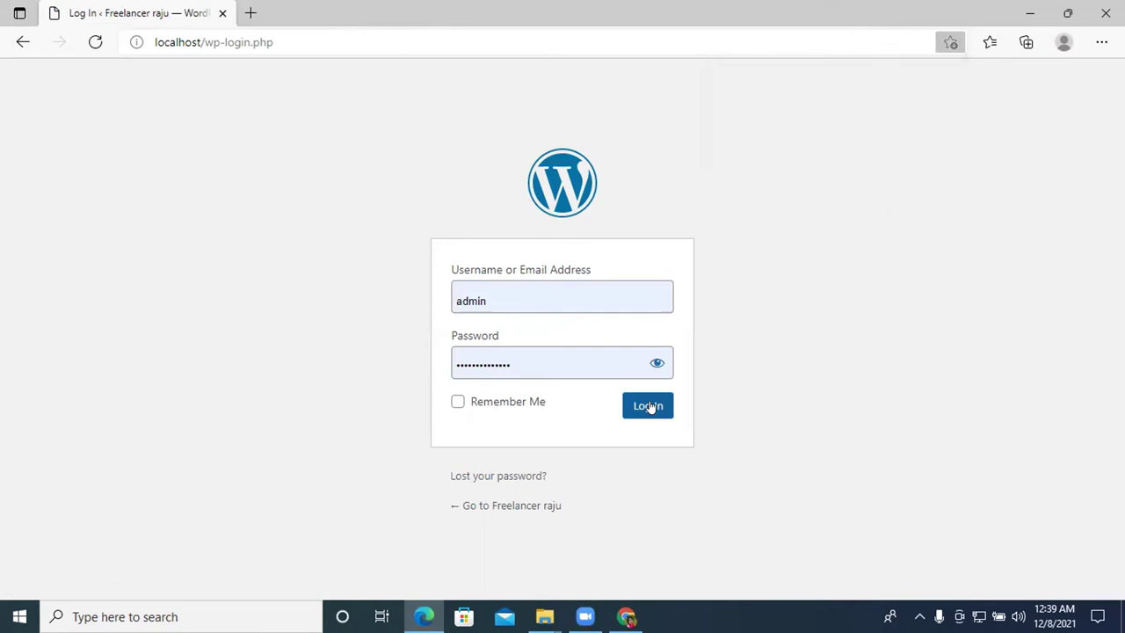
left_click(477, 402)
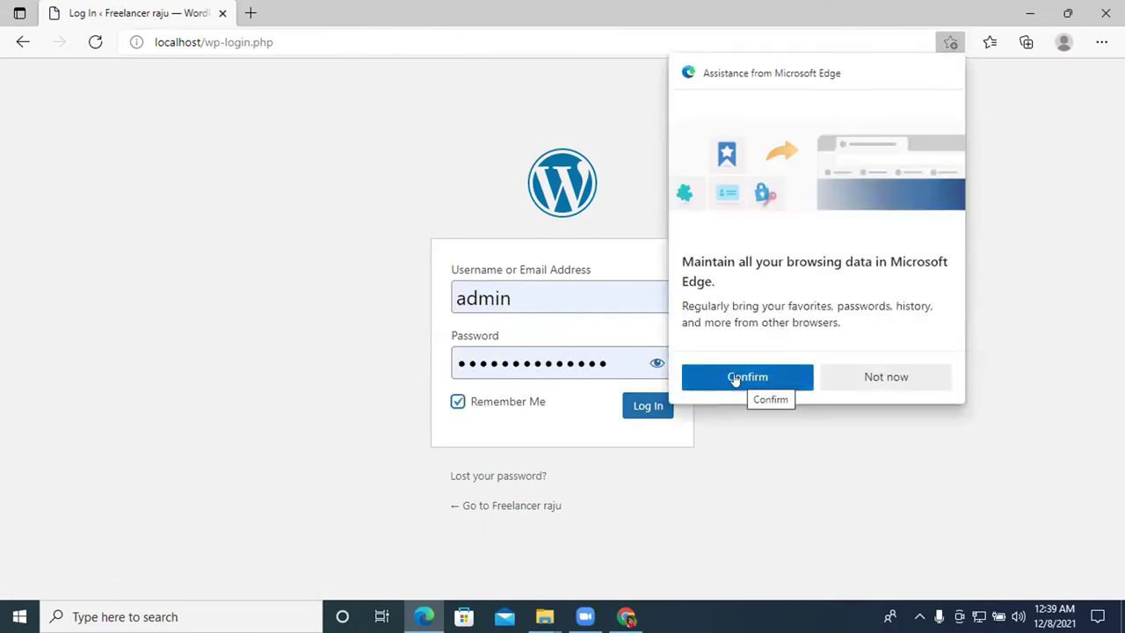
left_click(735, 378)
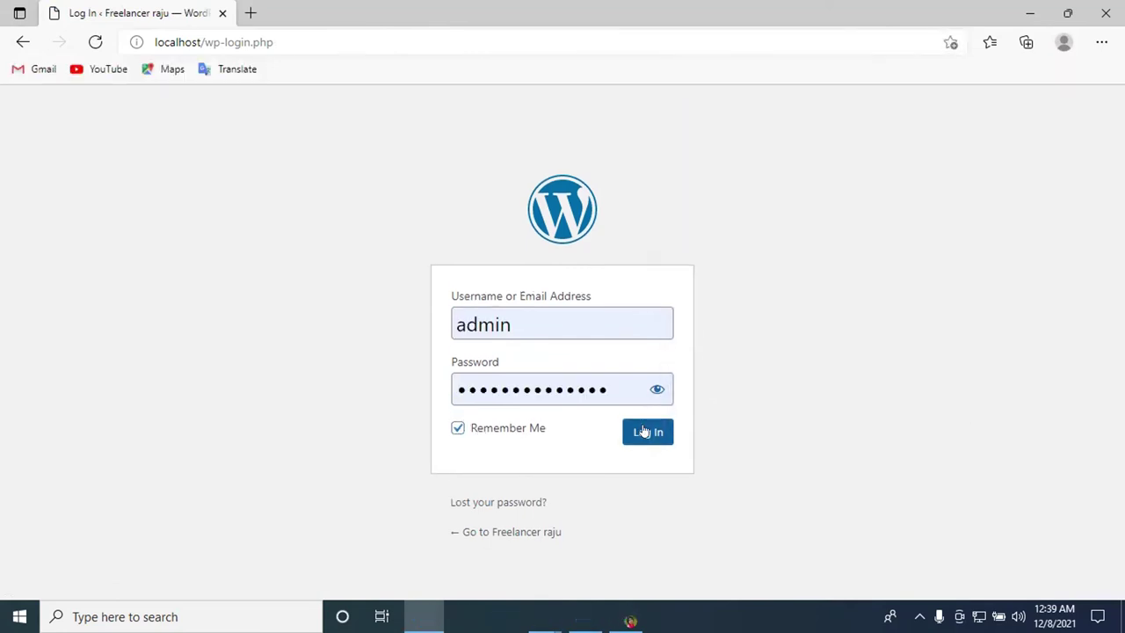
left_click(646, 437)
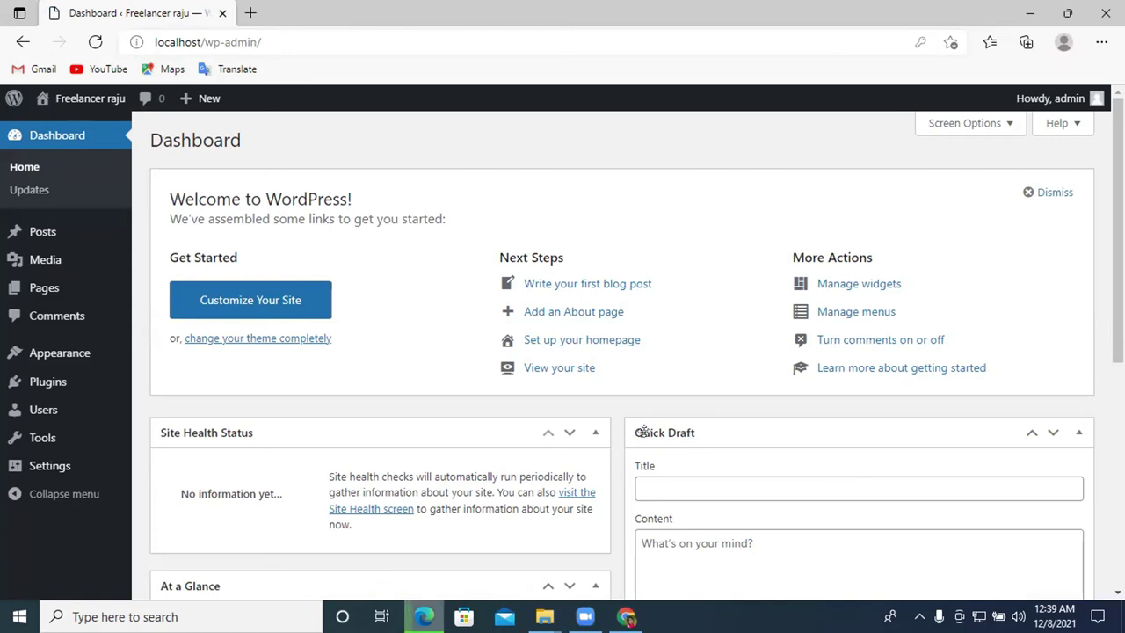
Visit the Freelancer raju front page, then go back to the dashboard
scroll(645, 431, "down", 3)
scroll(645, 438, "up", 3)
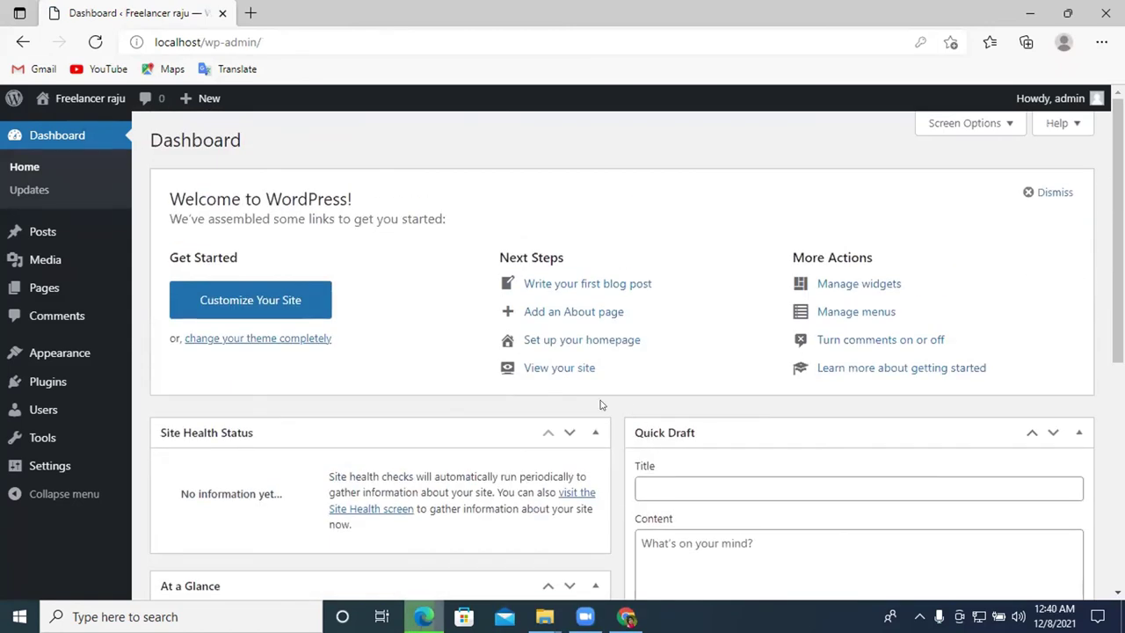
scroll(597, 387, "down", 3)
scroll(432, 314, "up", 3)
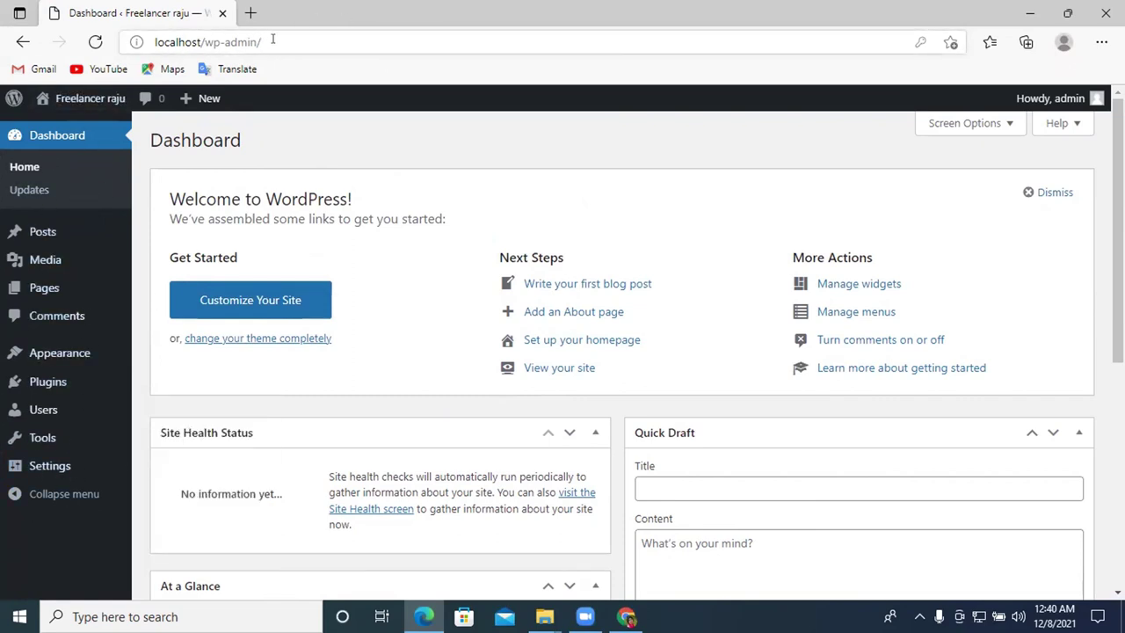
left_click(79, 101)
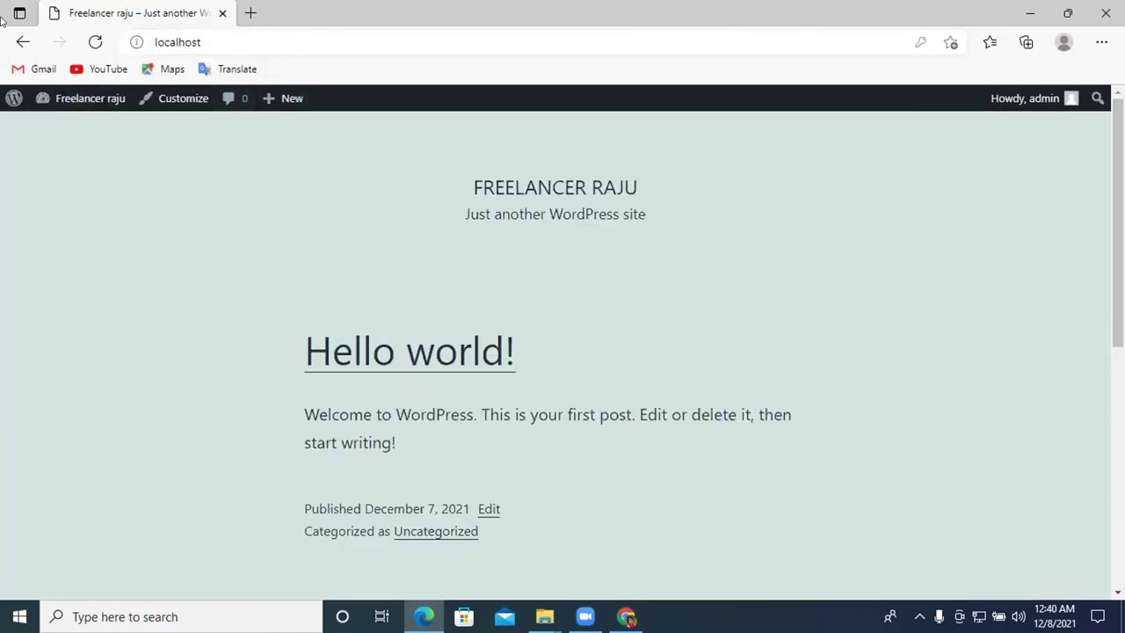
left_click(23, 42)
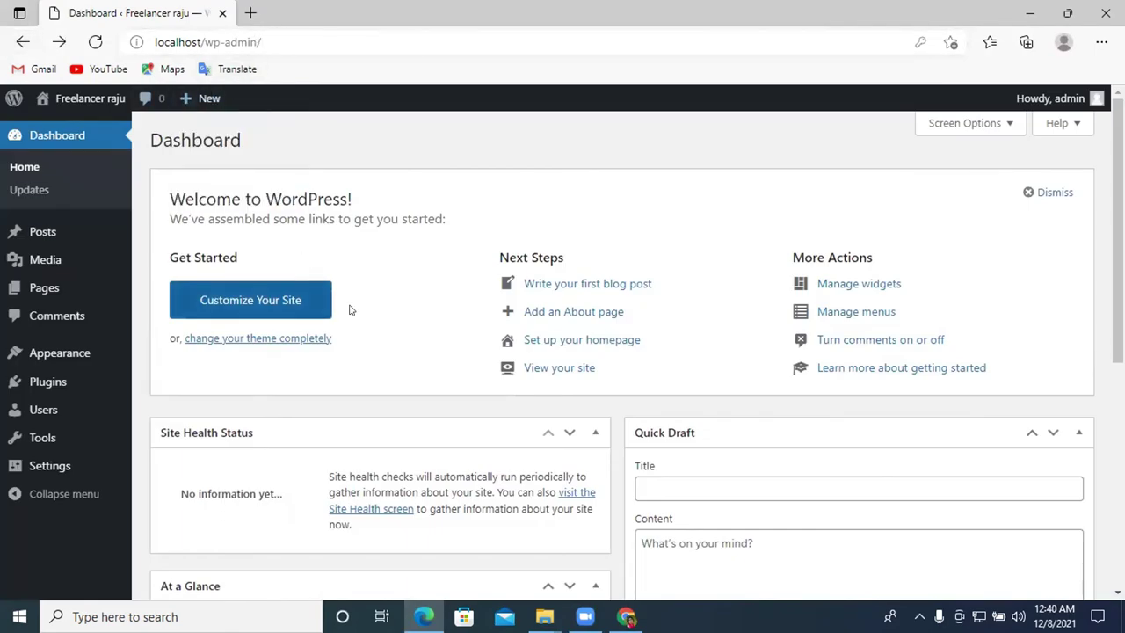
Close the separate Google Chrome window and review the WordPress dashboard
scroll(375, 396, "down", 4)
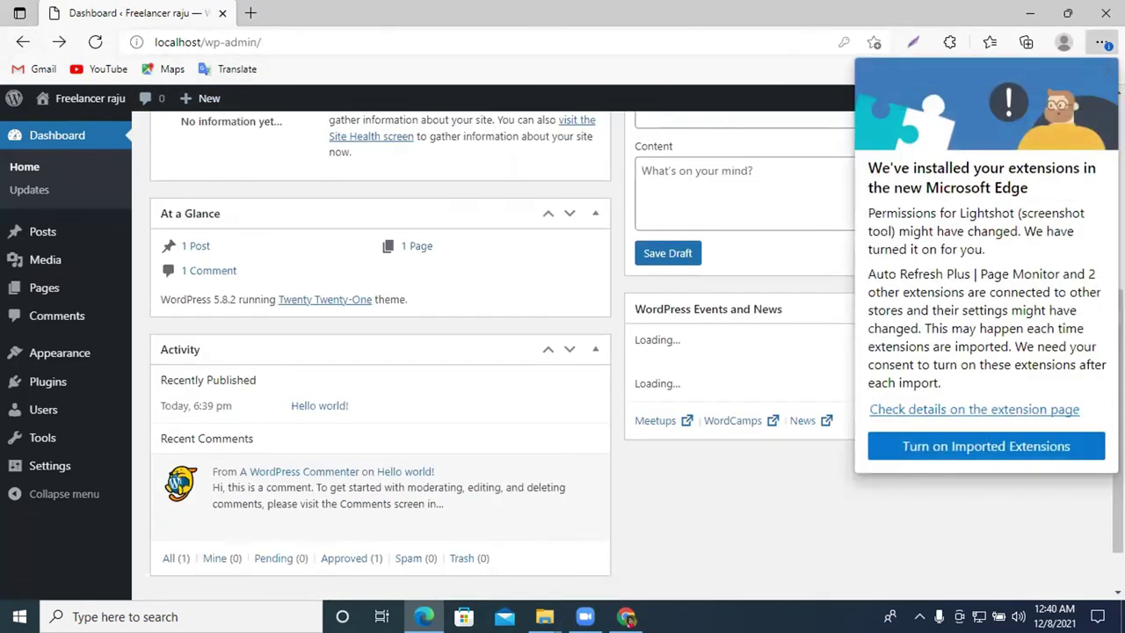
scroll(239, 418, "up", 4)
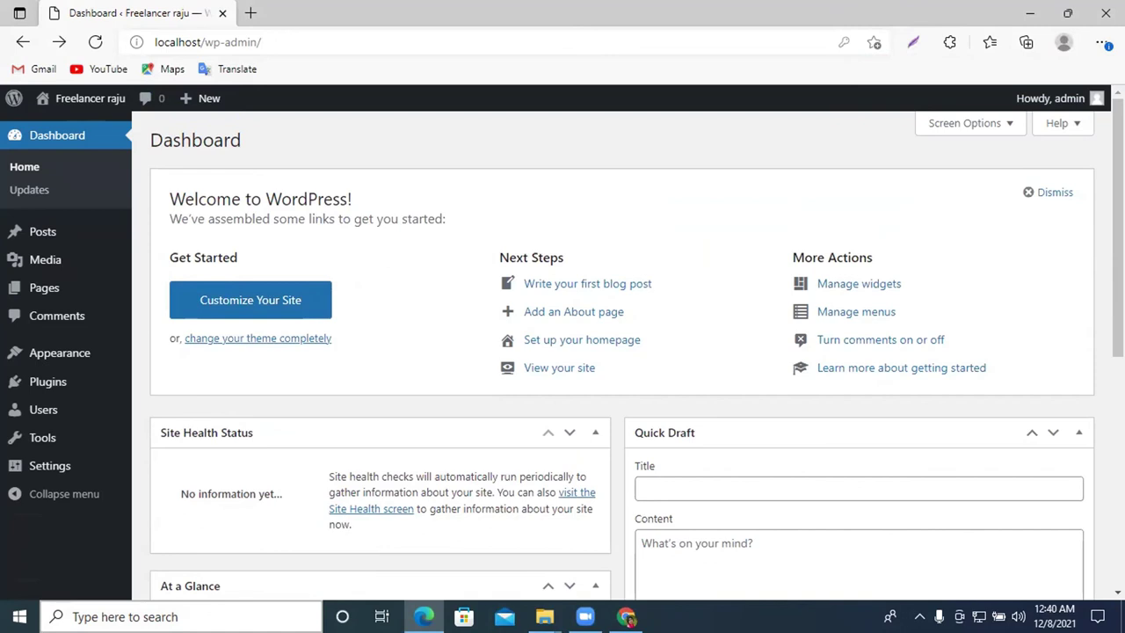
left_click(626, 616)
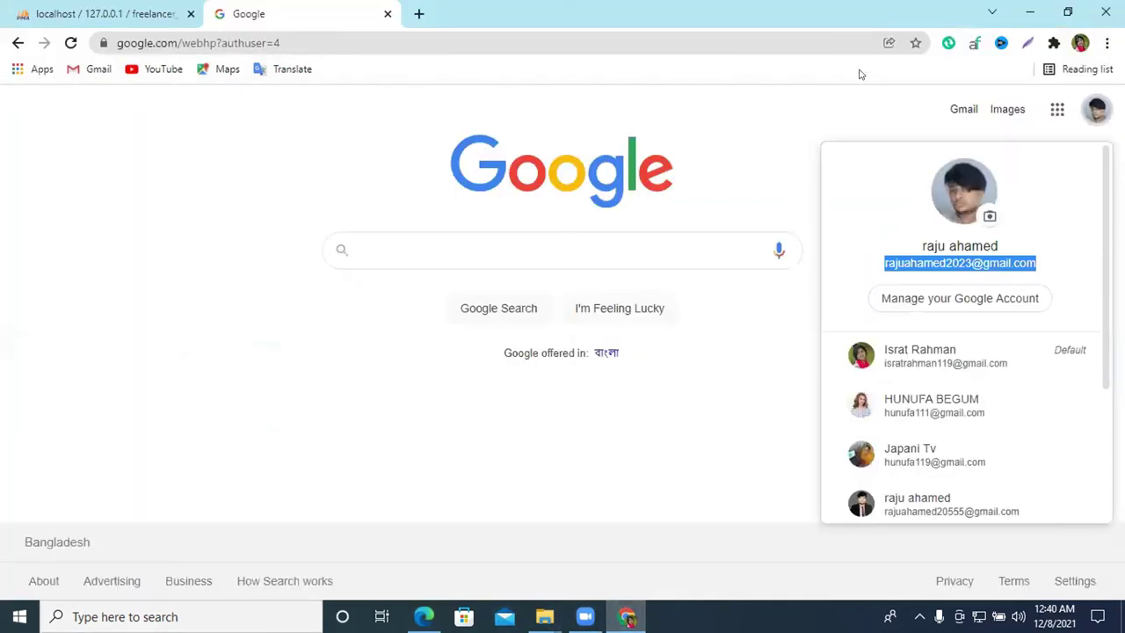
left_click(1106, 12)
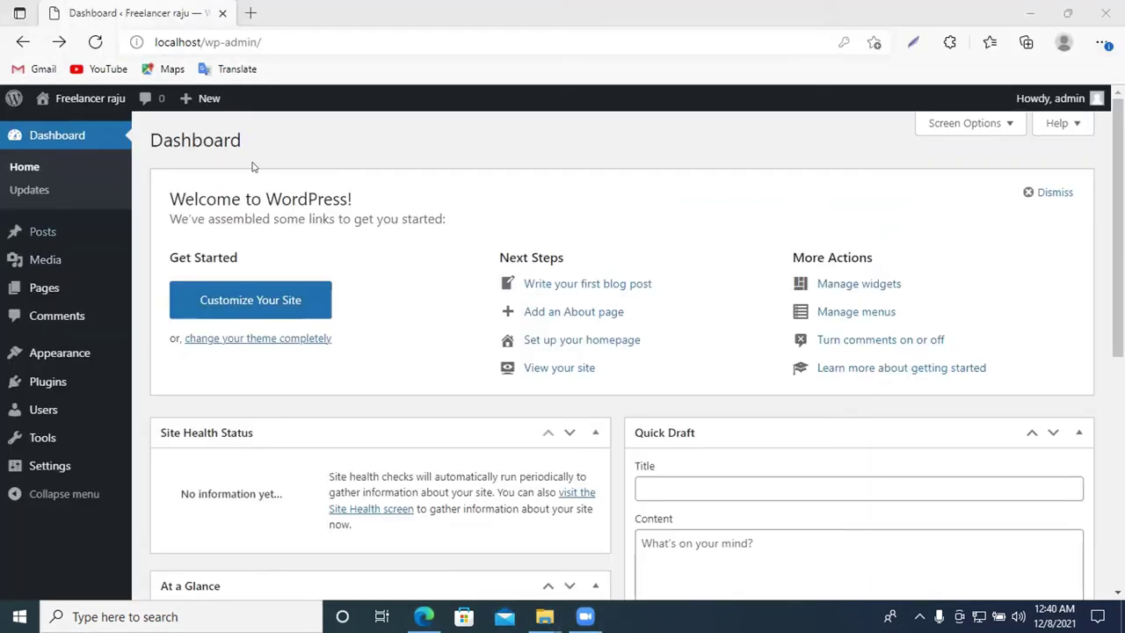
scroll(145, 123, "down", 2)
scroll(144, 123, "up", 2)
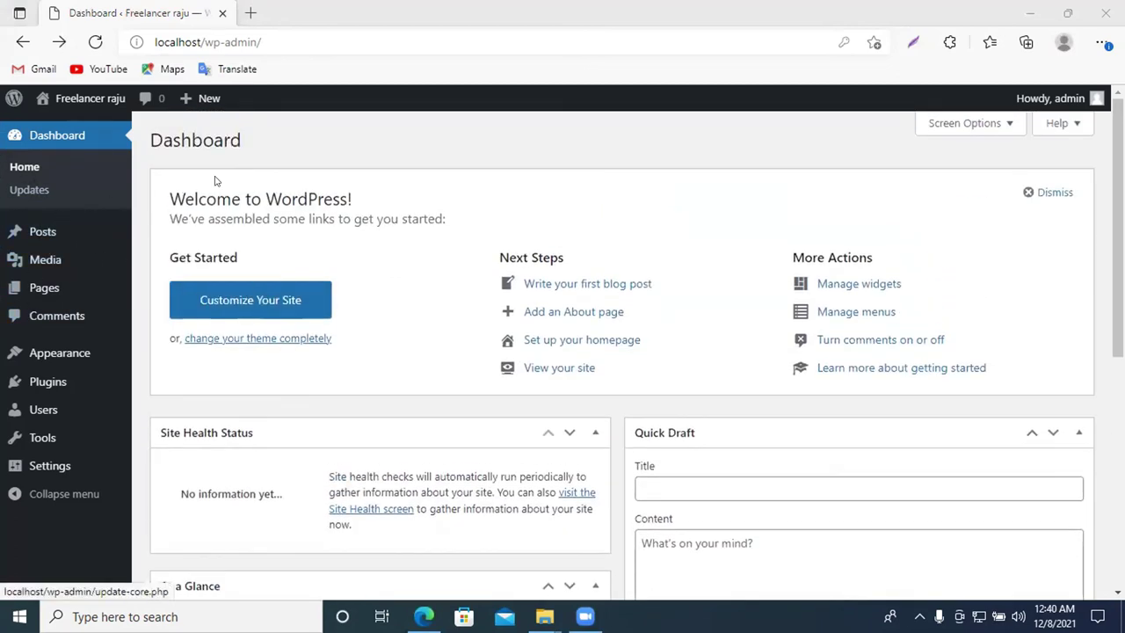
scroll(27, 343, "down", 3)
scroll(44, 343, "up", 3)
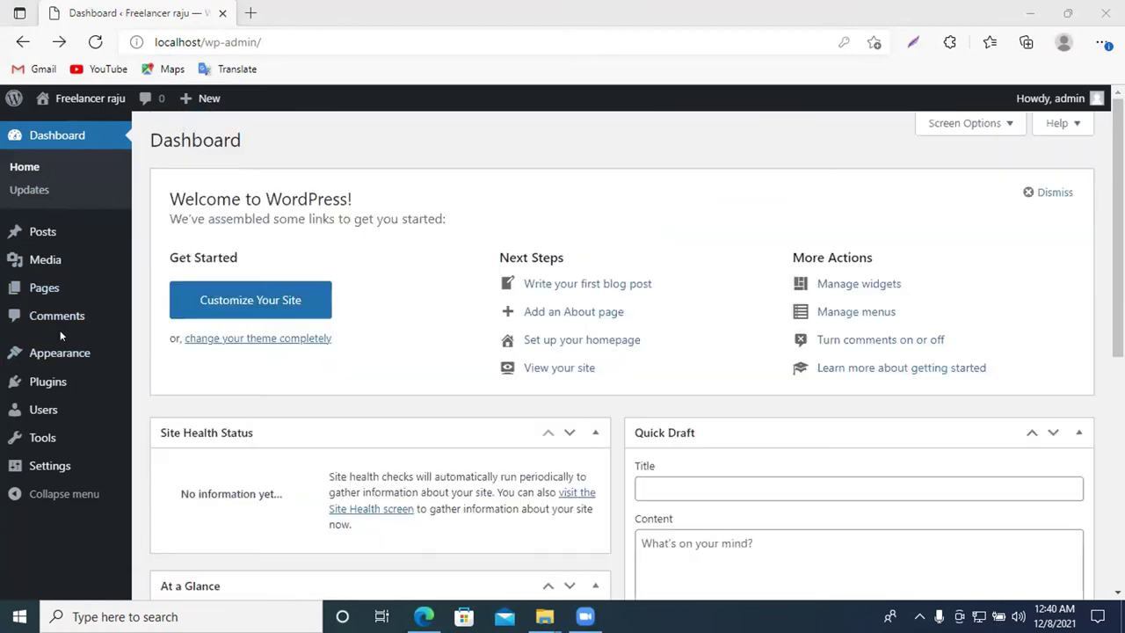
mouse_move(20, 350)
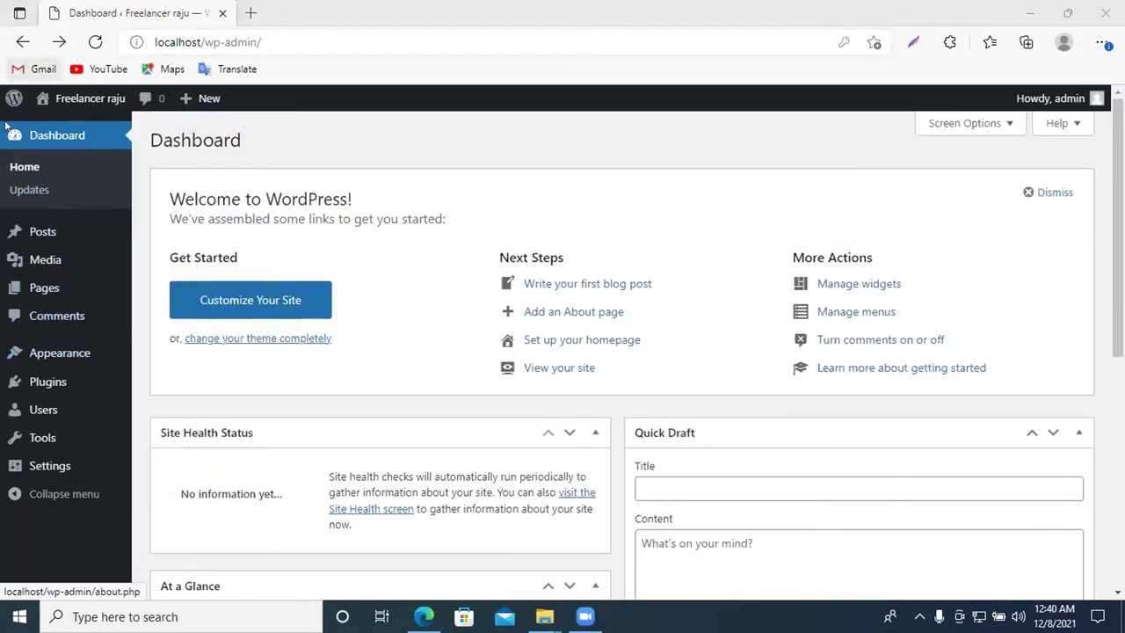
scroll(381, 197, "down", 4)
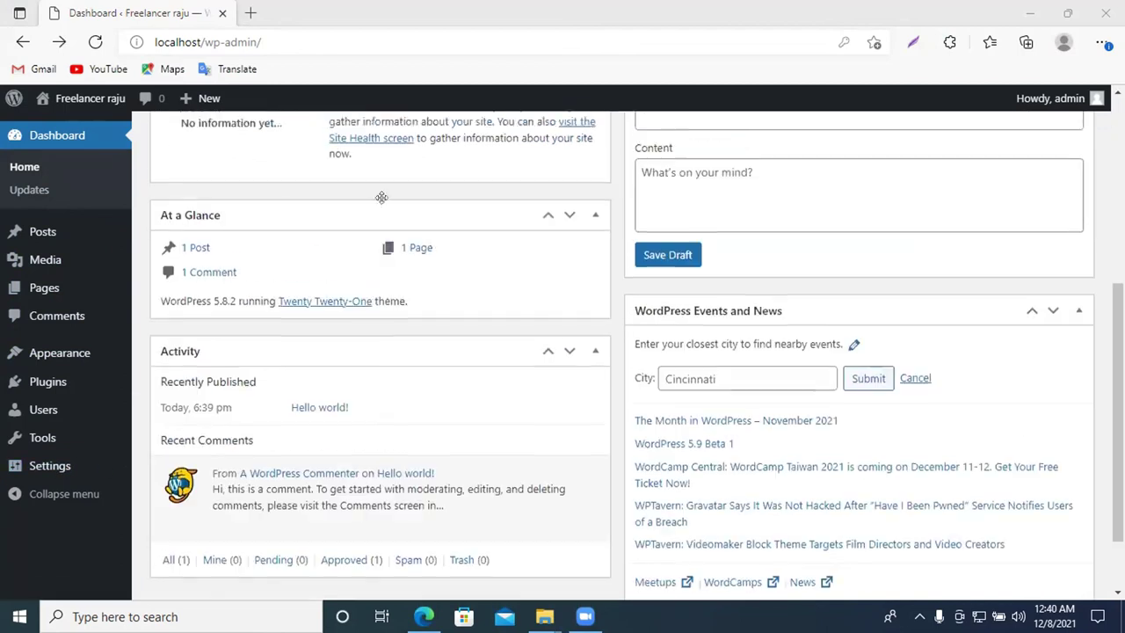
scroll(360, 334, "down", 1)
scroll(67, 314, "up", 5)
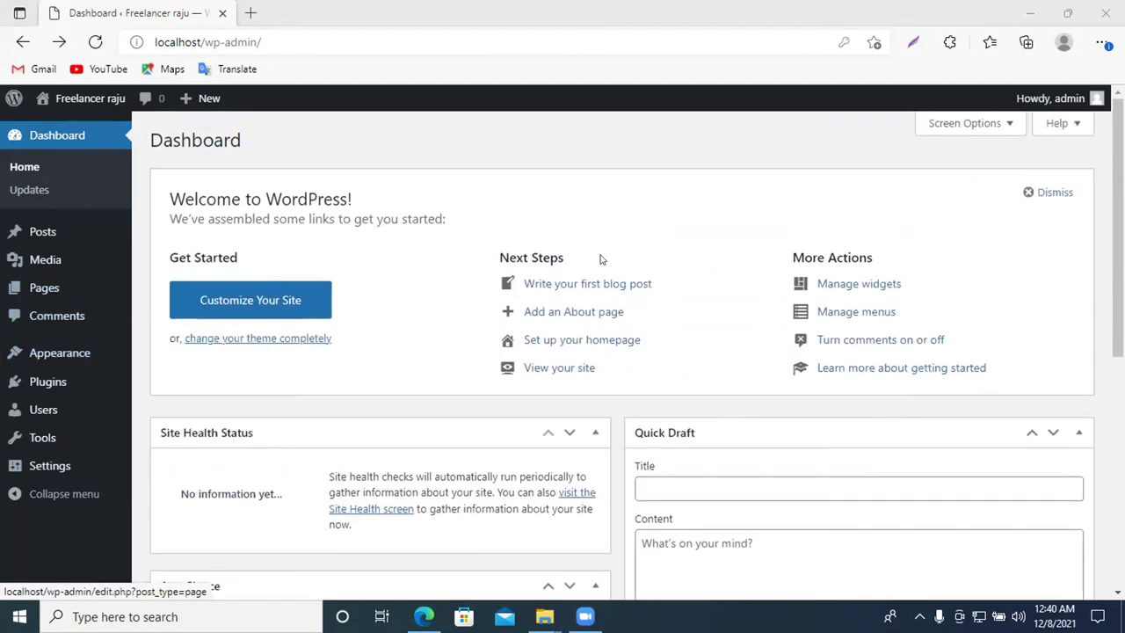